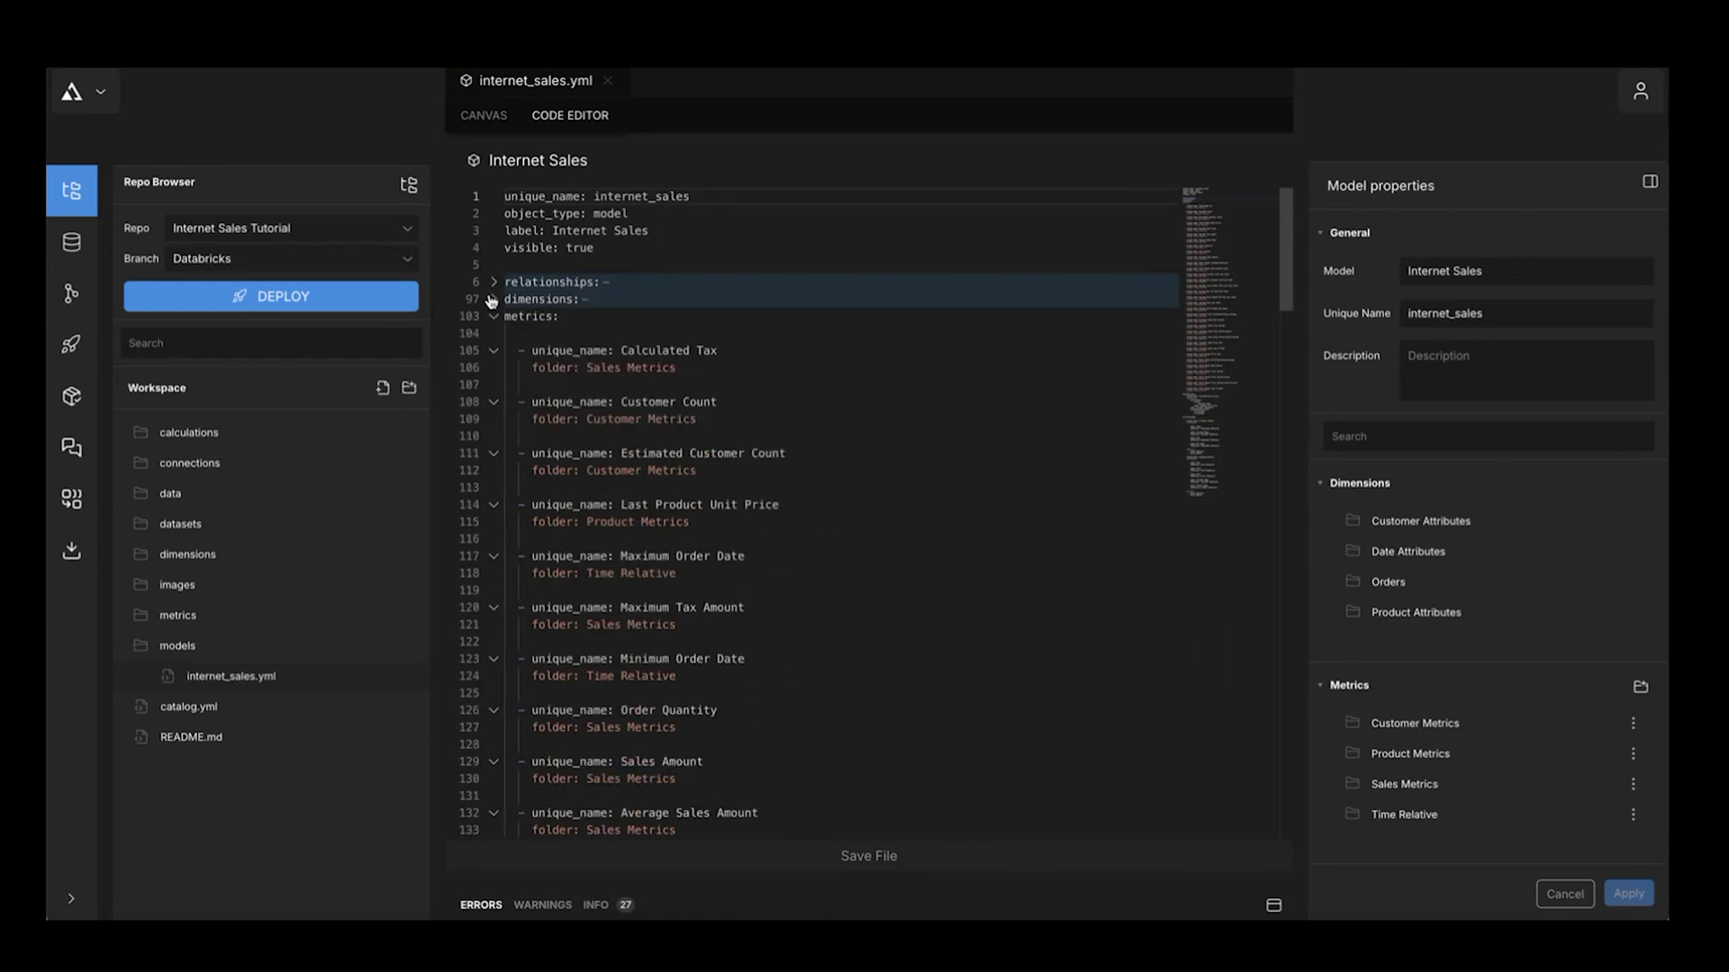
# Step: Fold the dimensions and metrics blocks of internet_sales.yml, then unfold metrics, dimensions and relationships
pyautogui.click(493, 317)
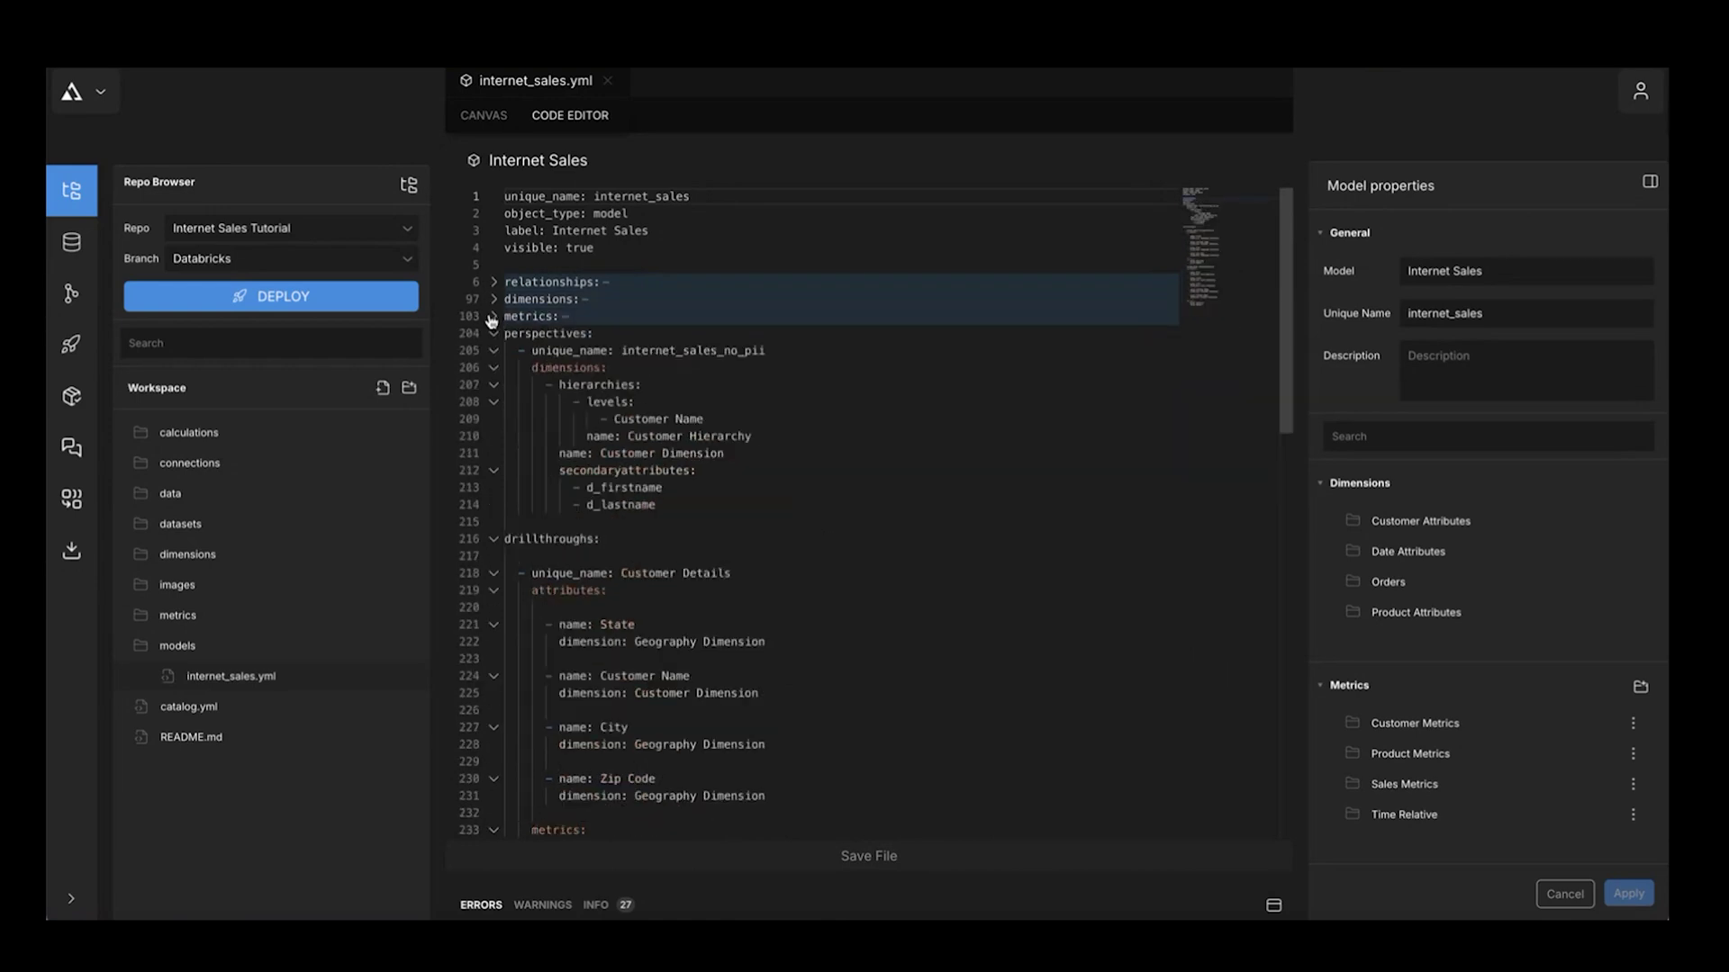
pyautogui.click(492, 317)
pyautogui.click(492, 299)
pyautogui.click(493, 282)
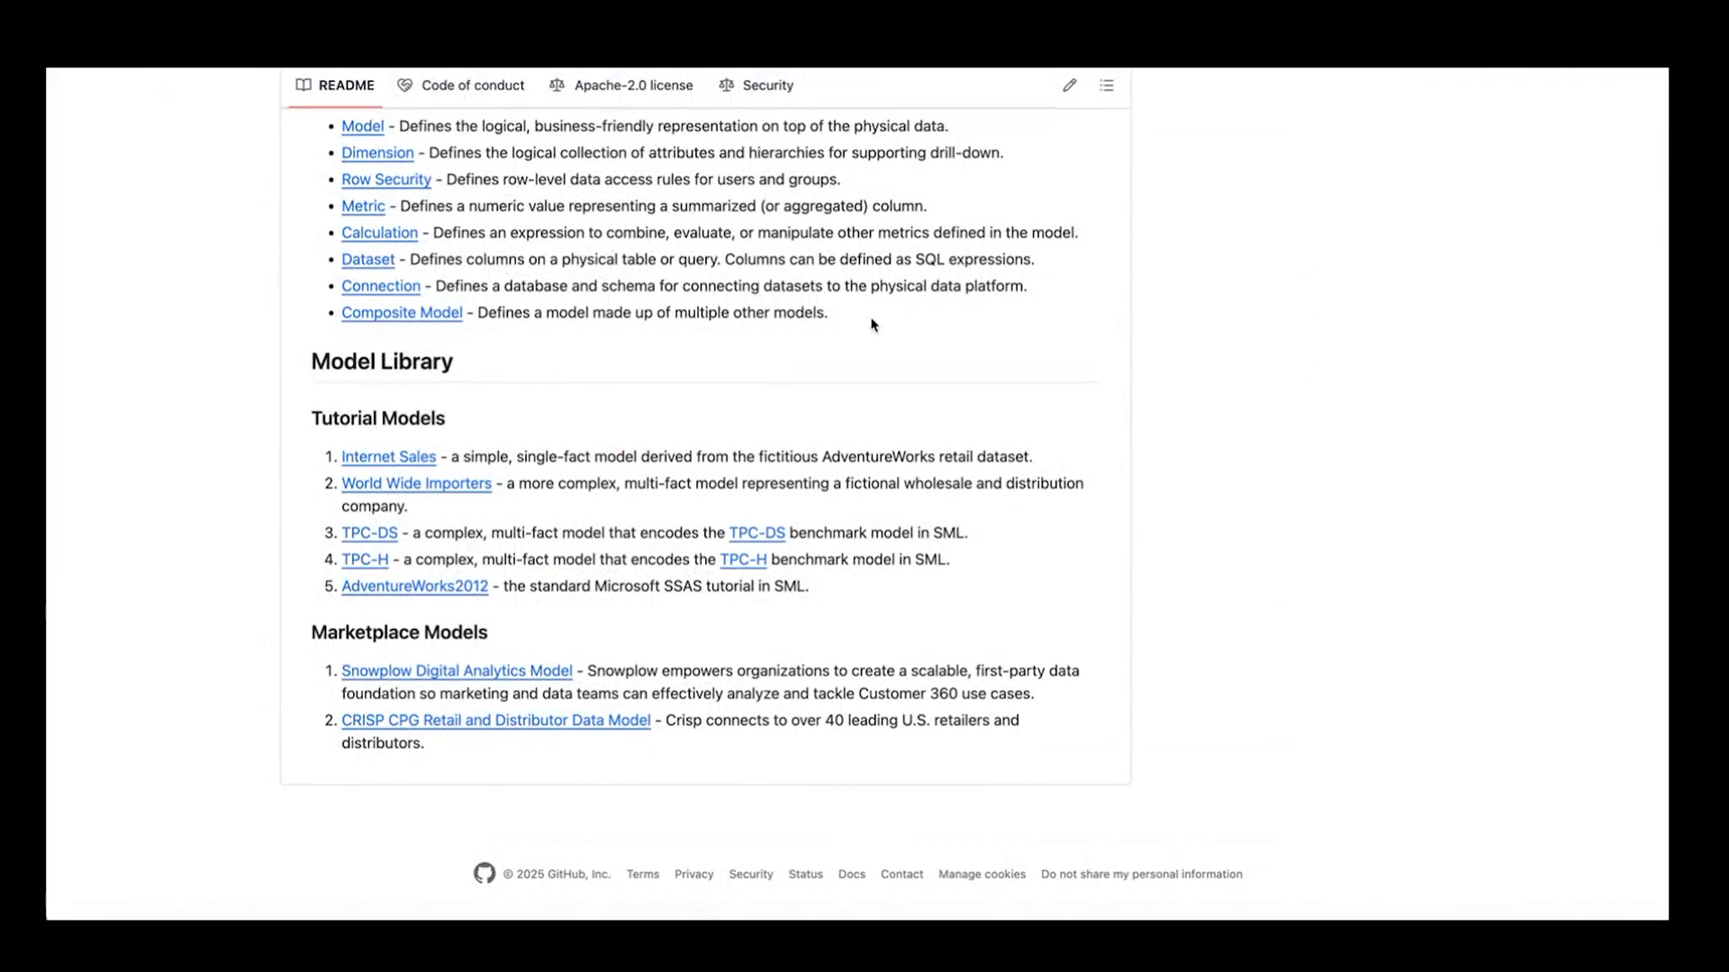
pyautogui.scroll(15, 871, 323)
pyautogui.scroll(10, 871, 322)
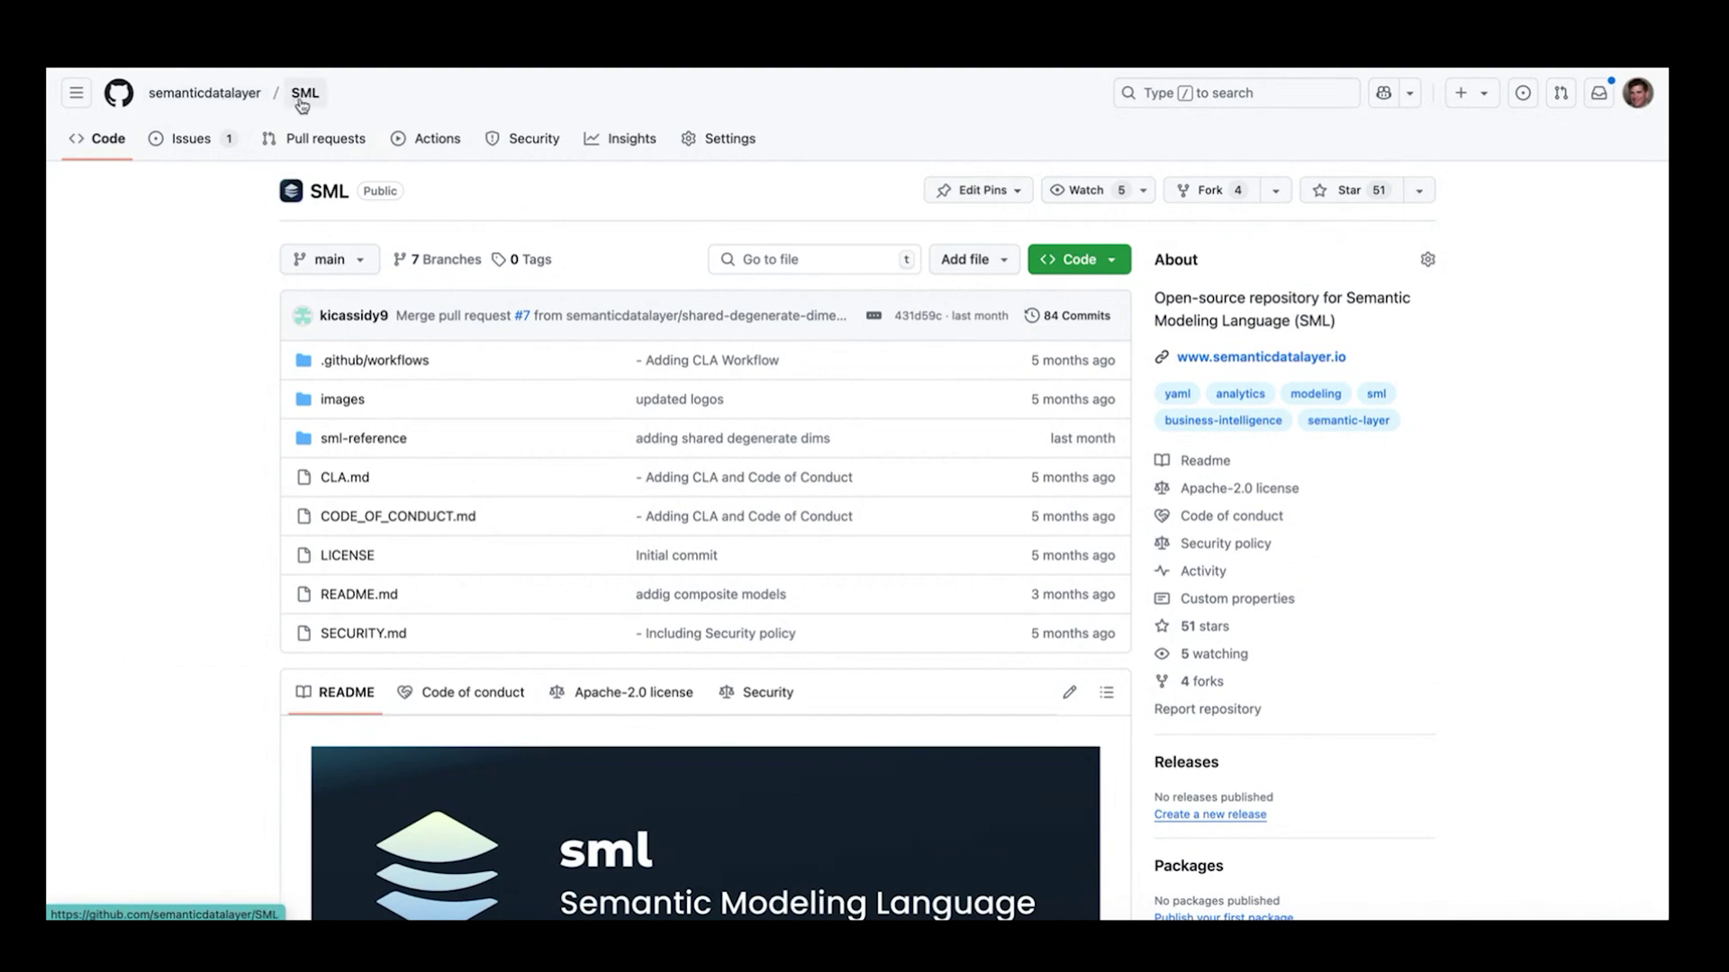
pyautogui.scroll(-3, 630, 401)
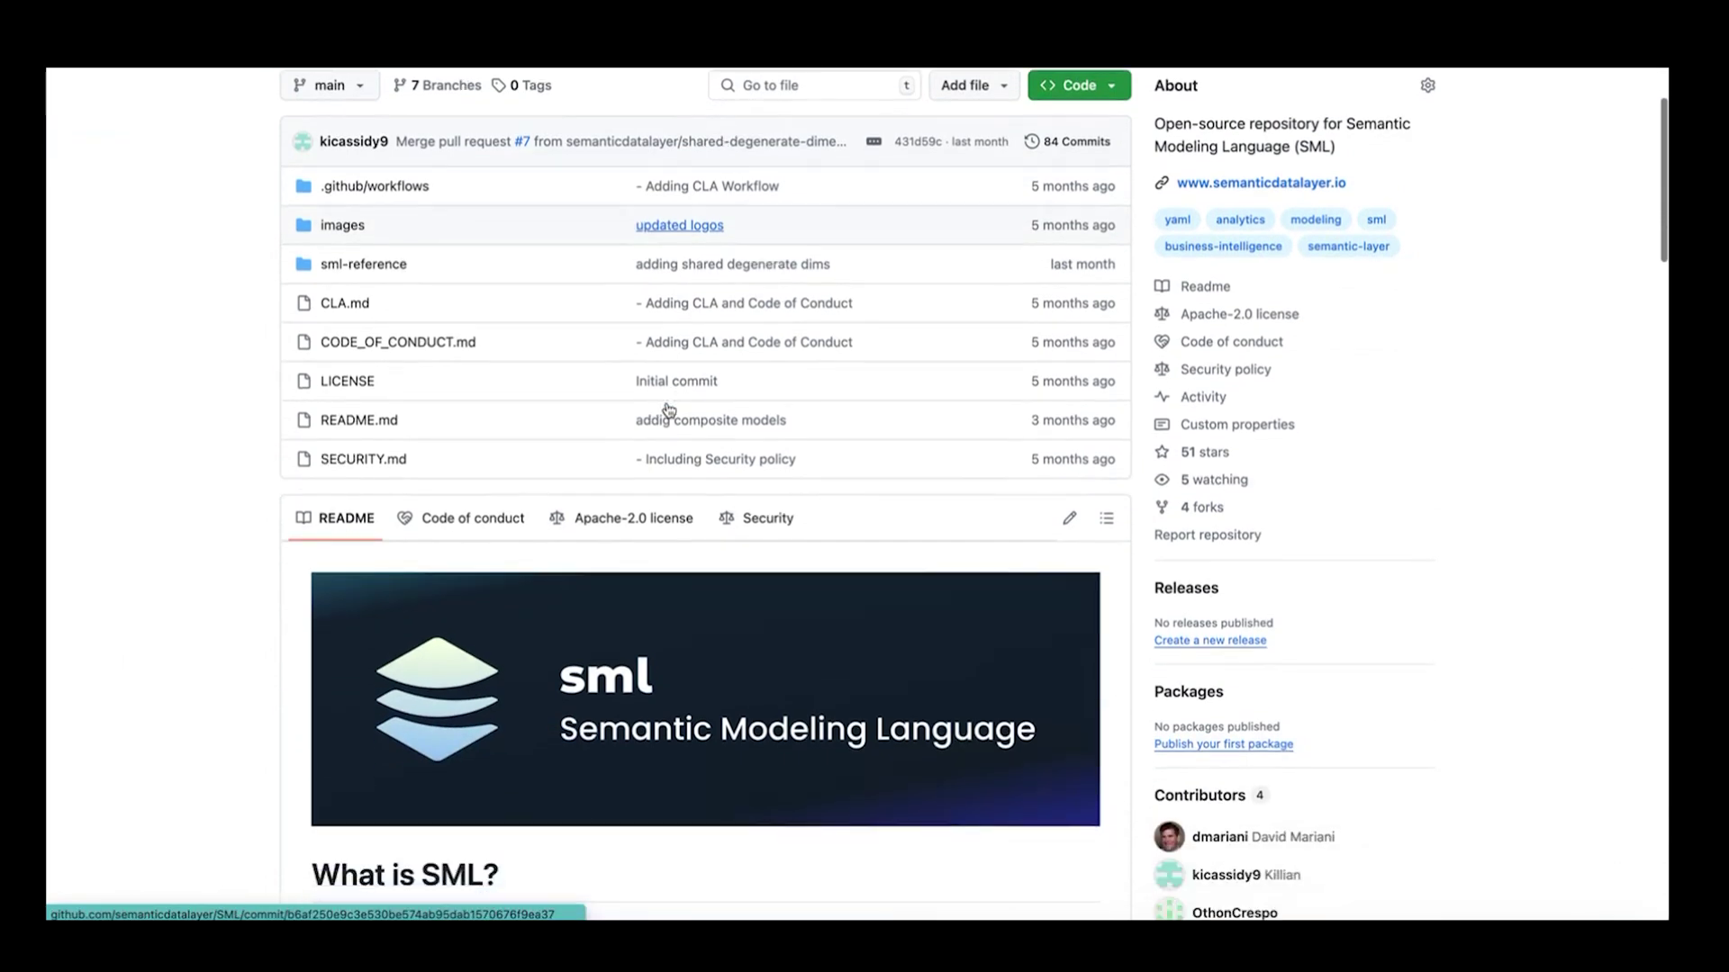
pyautogui.scroll(-10, 669, 408)
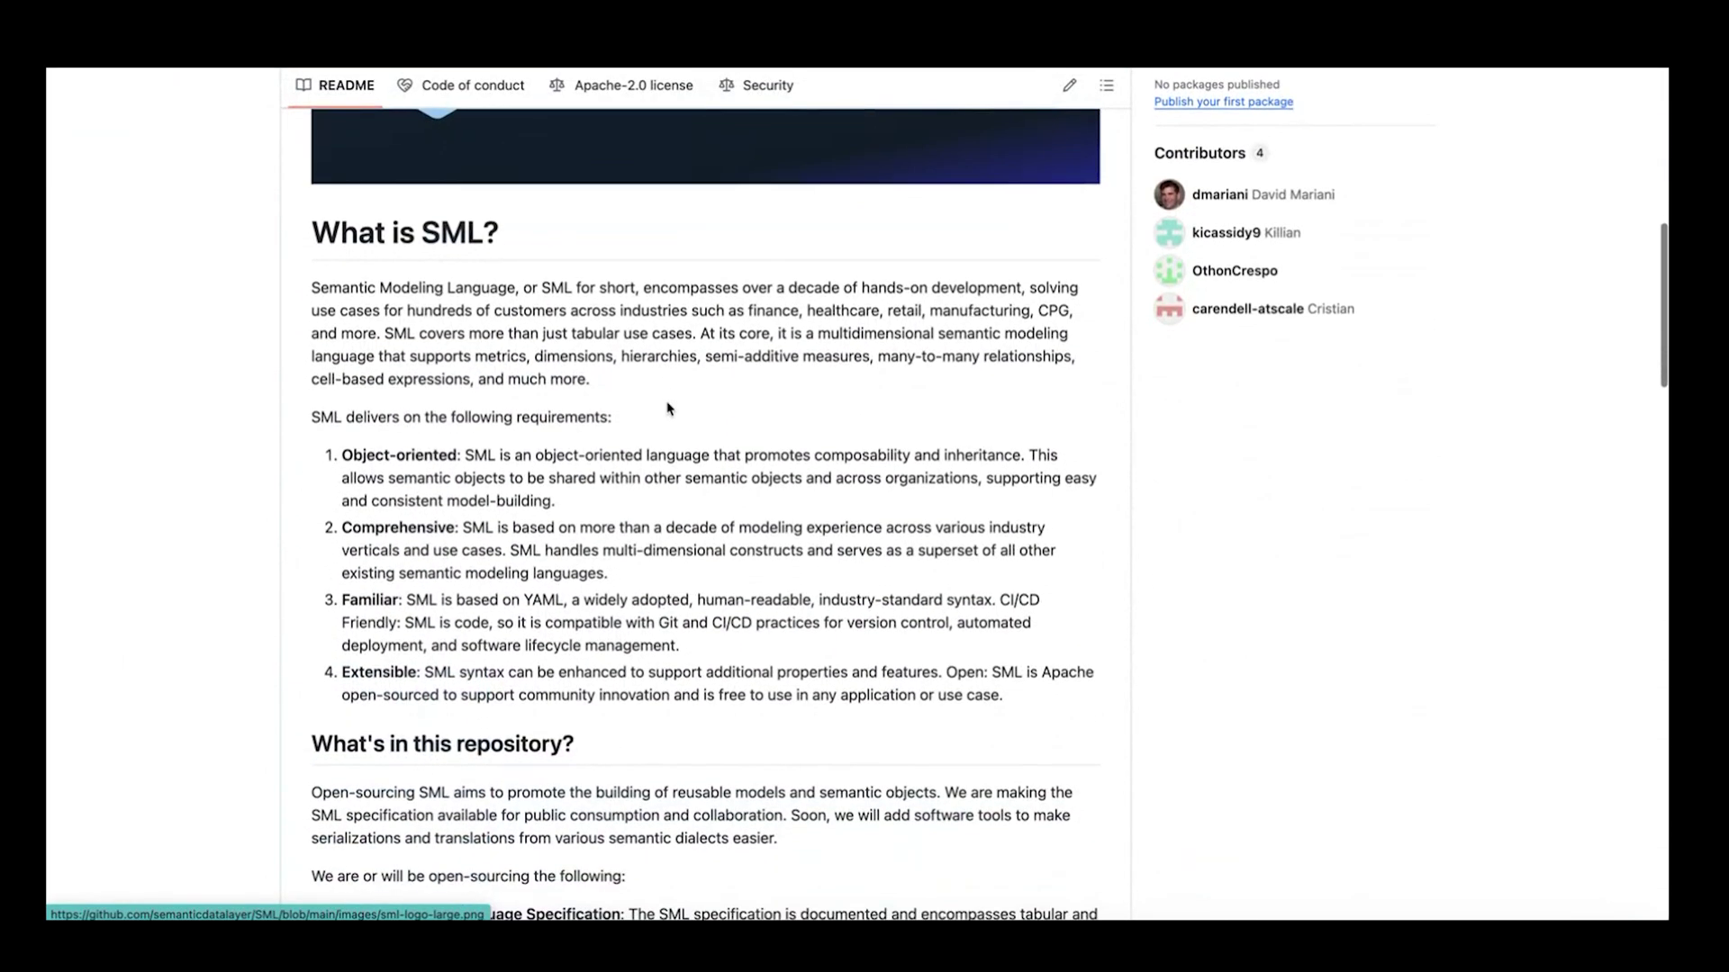
pyautogui.scroll(-7, 669, 408)
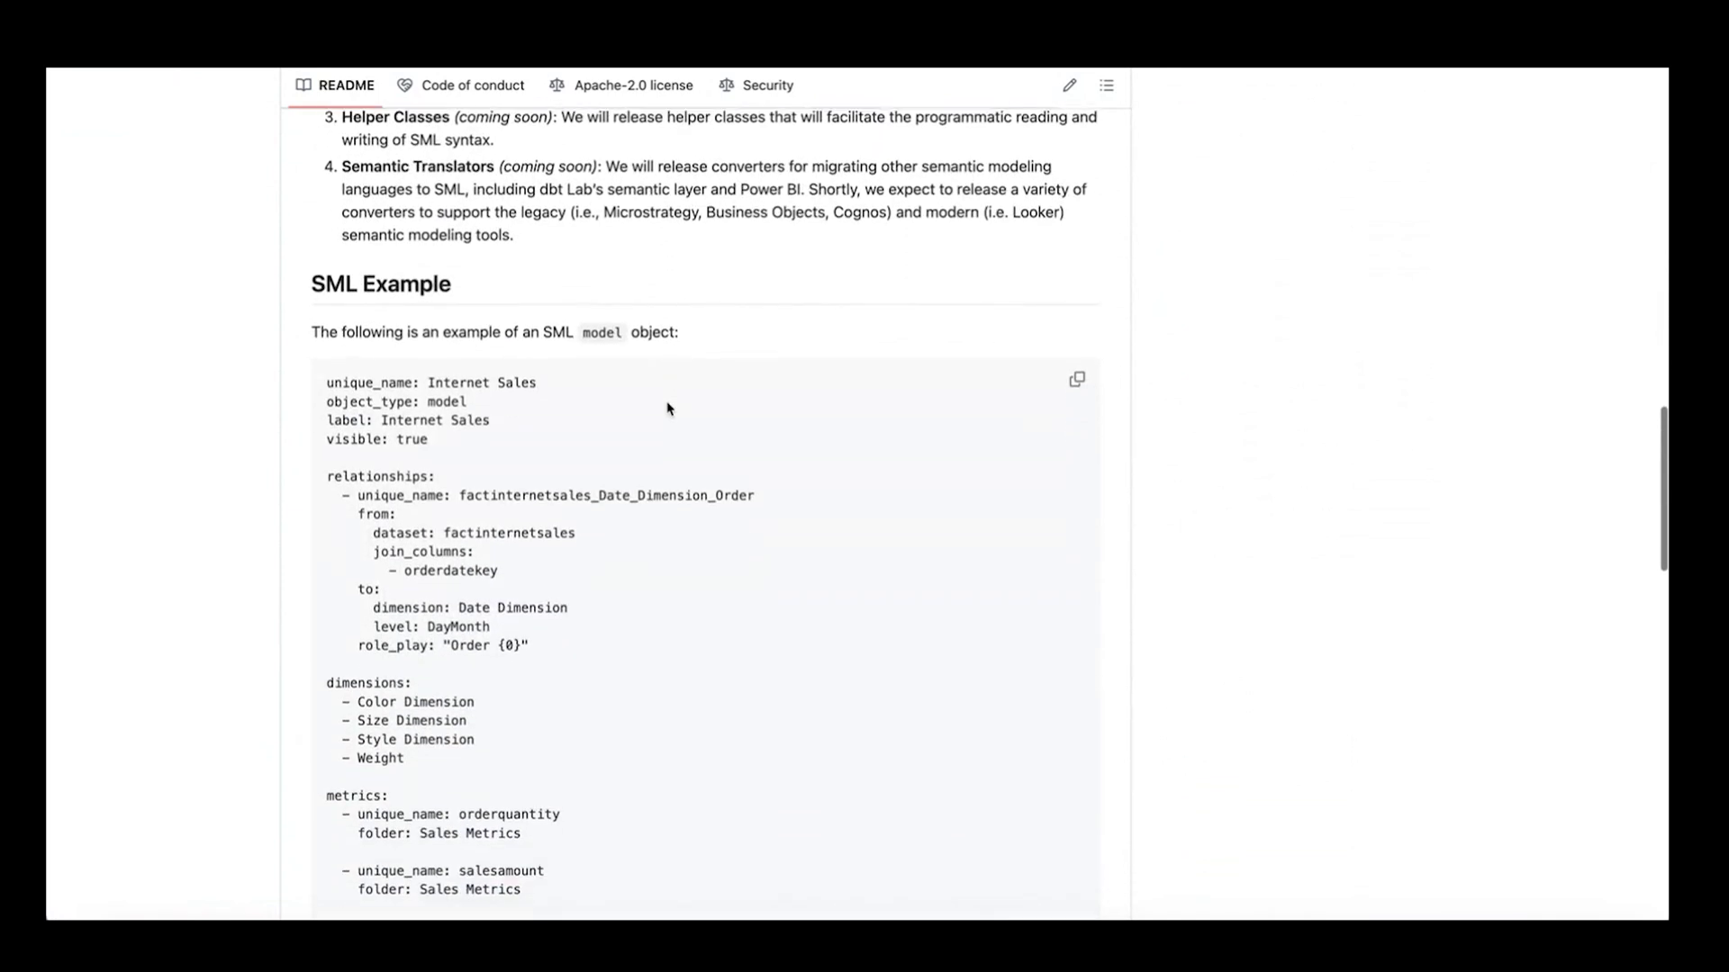
pyautogui.scroll(-10, 669, 408)
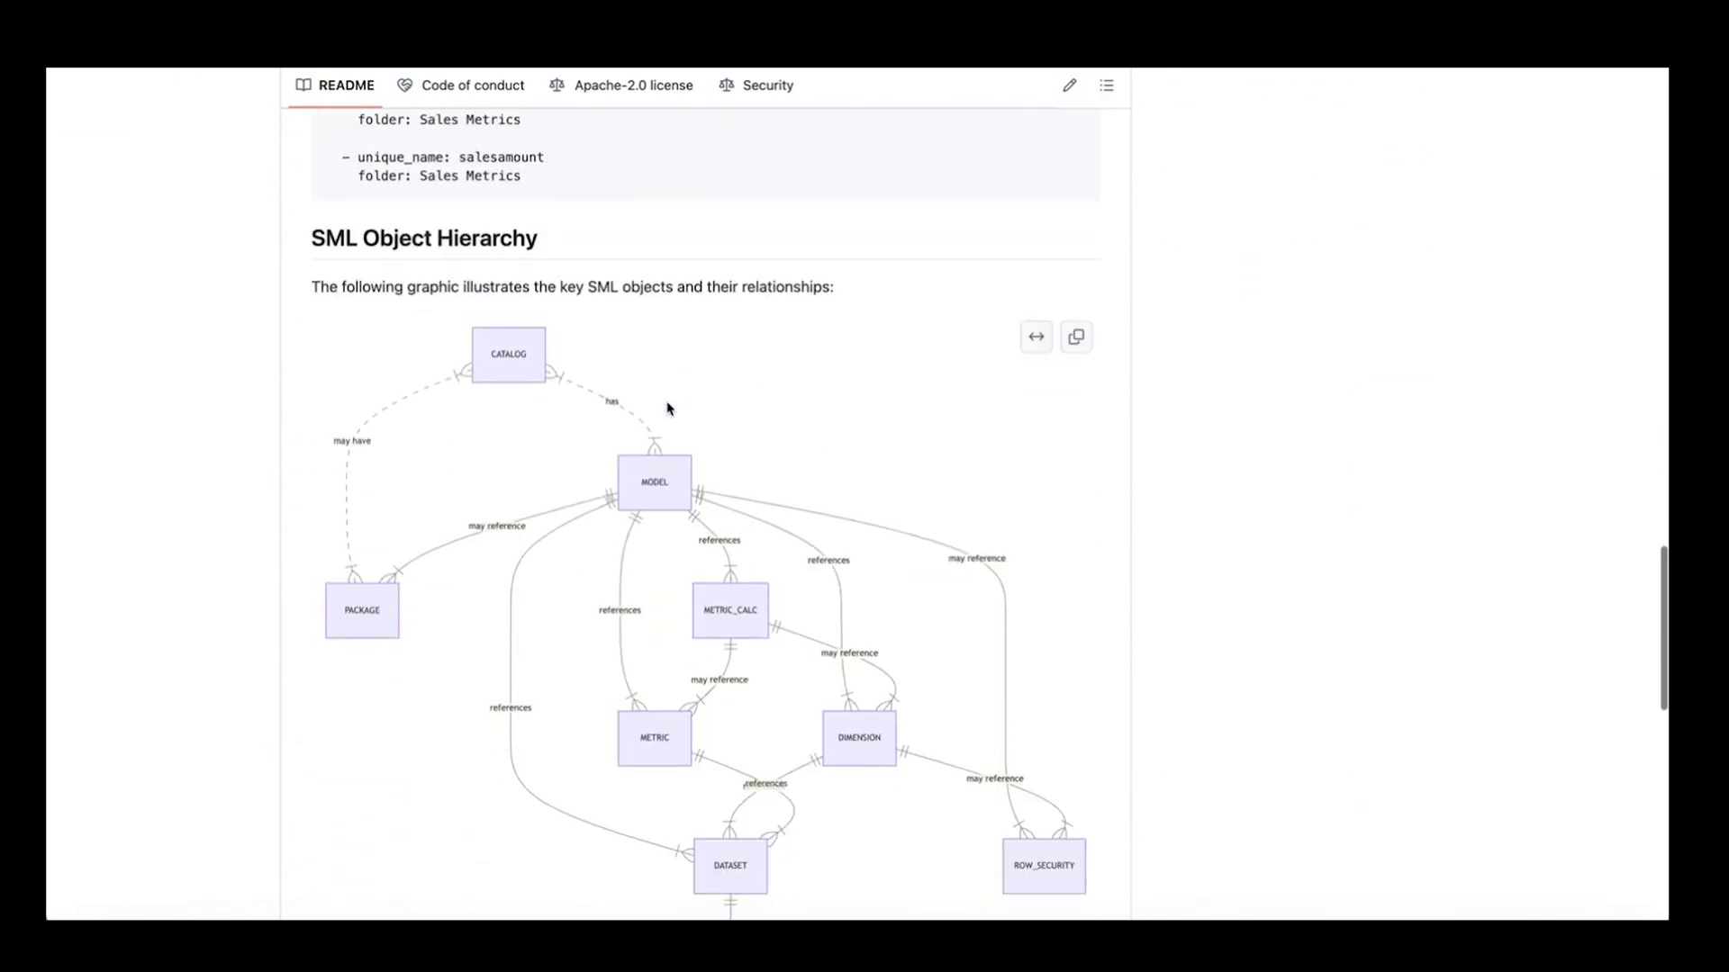
pyautogui.scroll(-9, 667, 408)
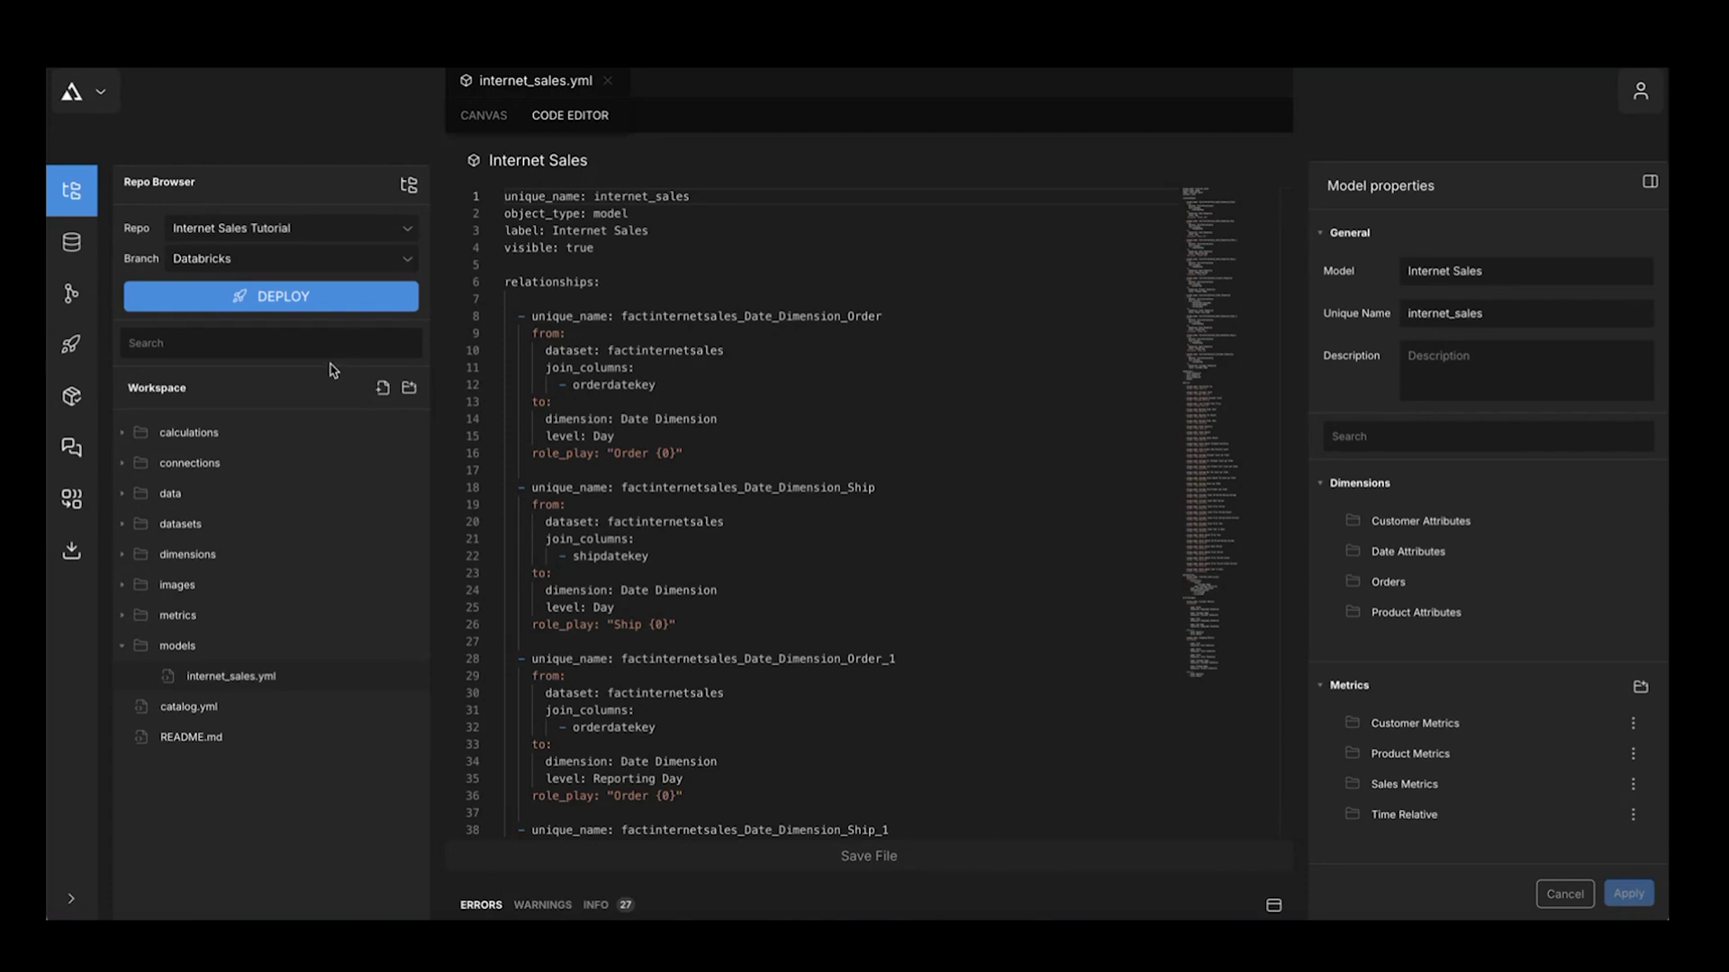
# Step: In Data Sources, generate a new model from the as_adventure factinternetsales table
pyautogui.click(72, 243)
pyautogui.scroll(3, 229, 361)
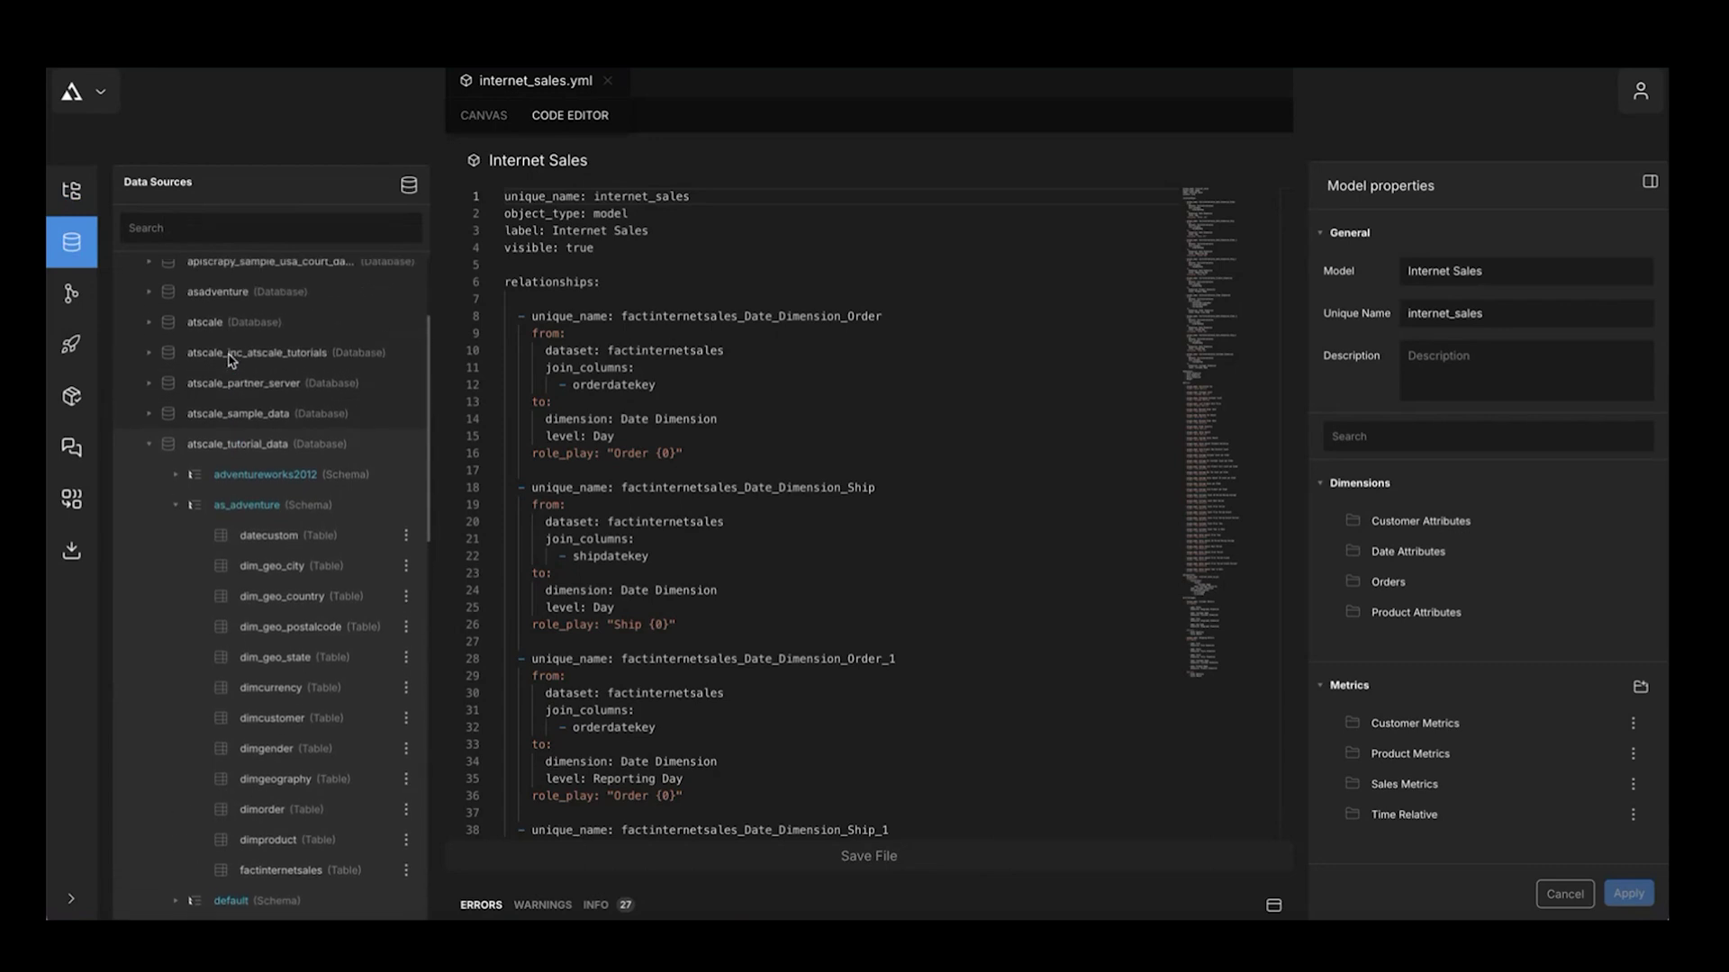
pyautogui.scroll(3, 230, 360)
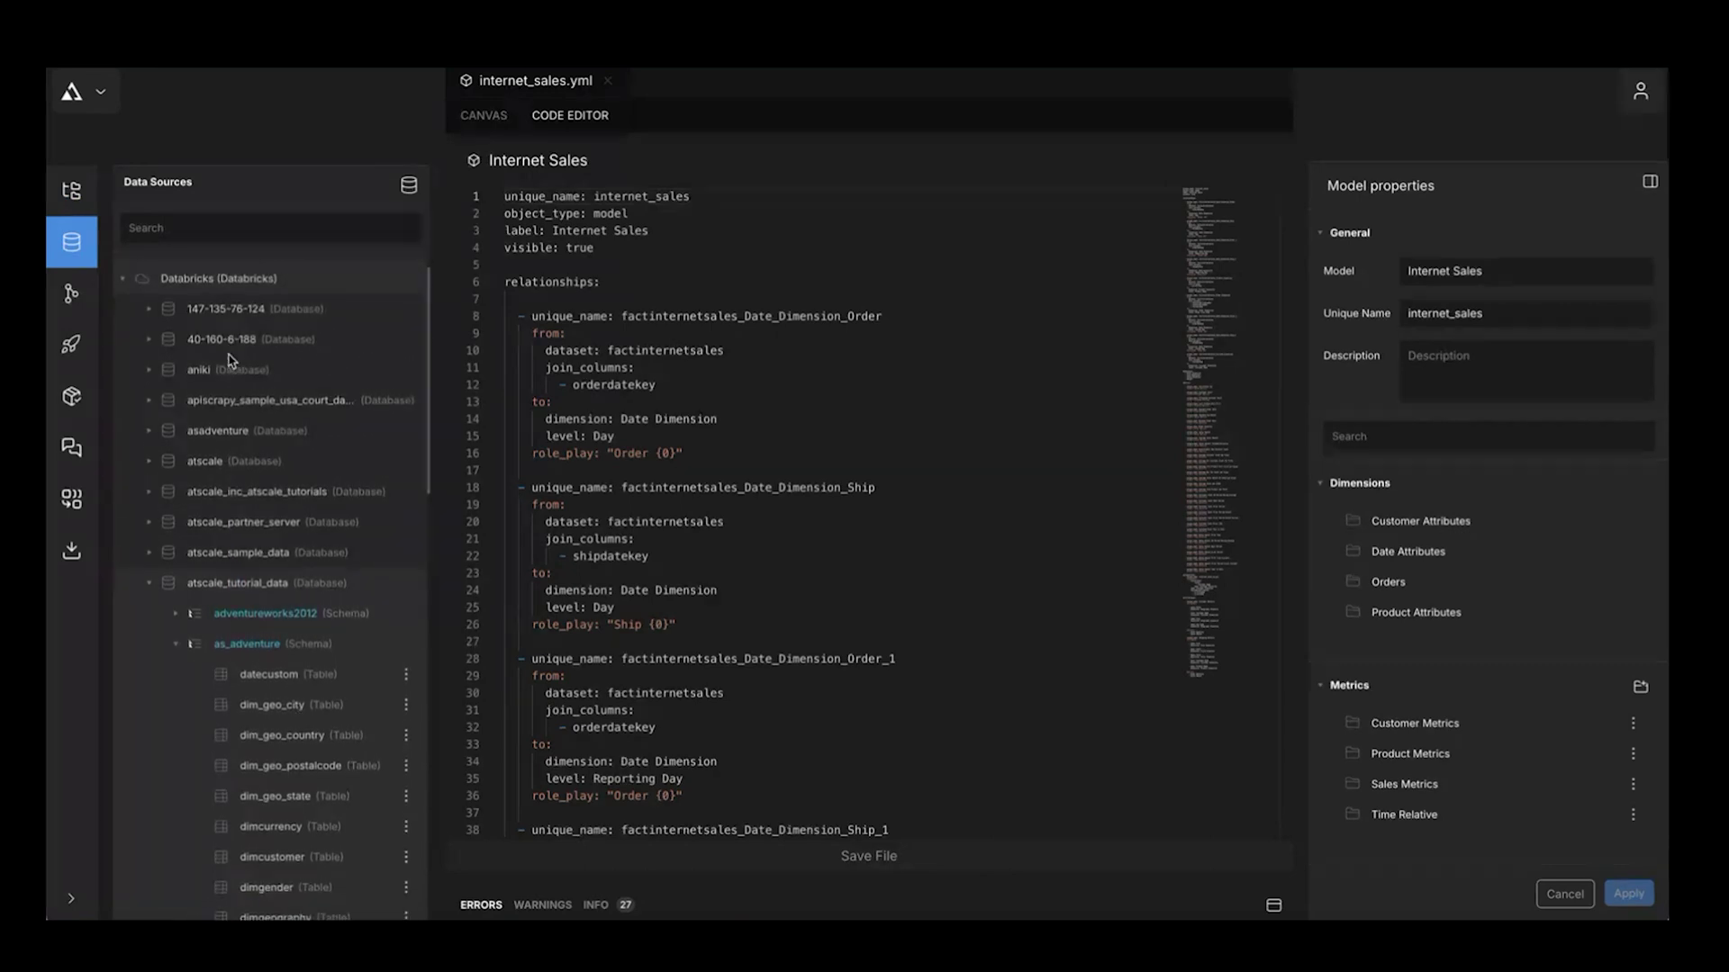
pyautogui.scroll(-1, 229, 360)
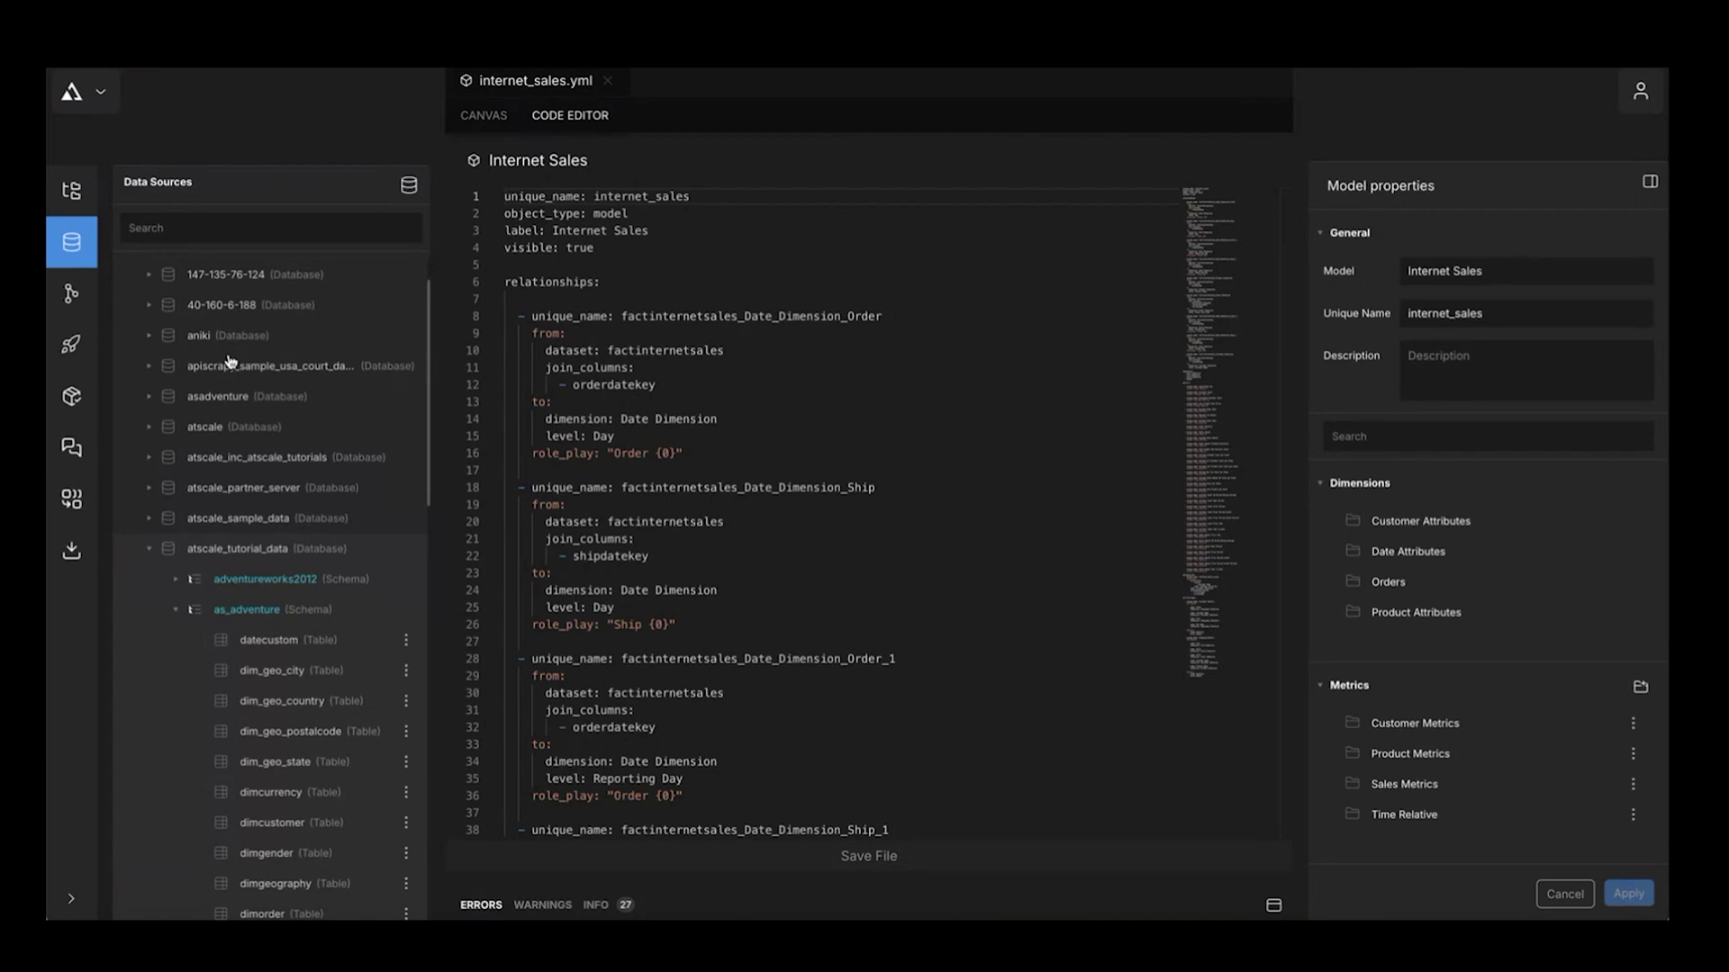
pyautogui.scroll(-5, 229, 360)
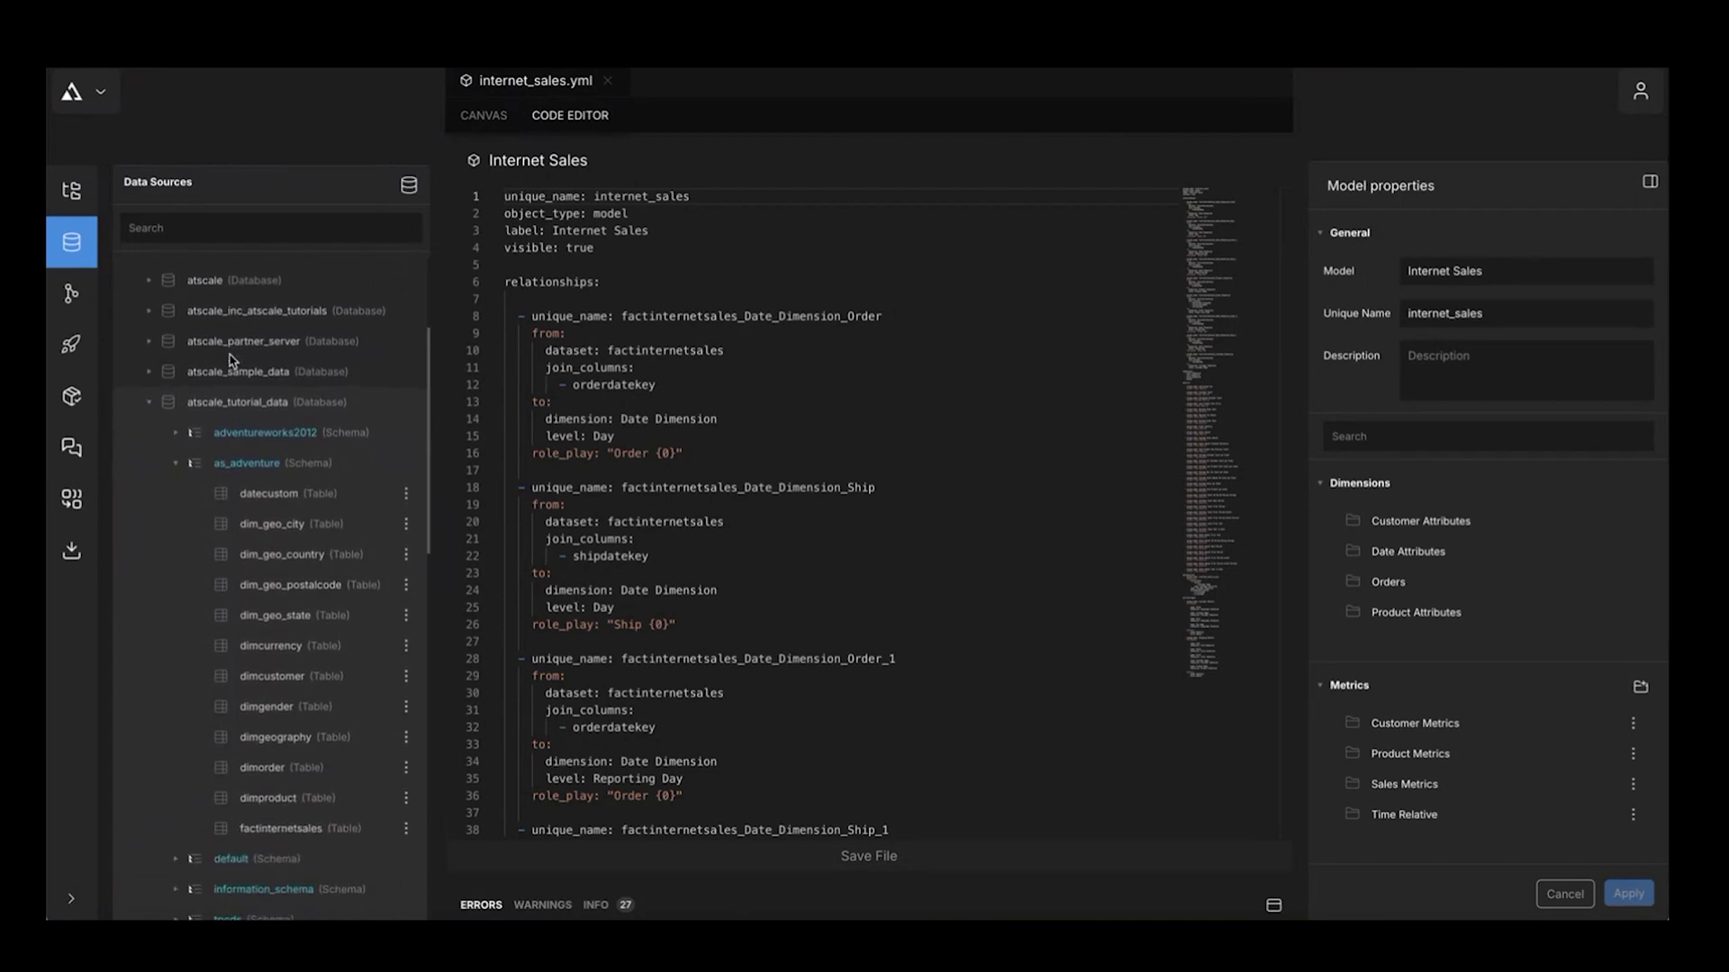
pyautogui.click(406, 730)
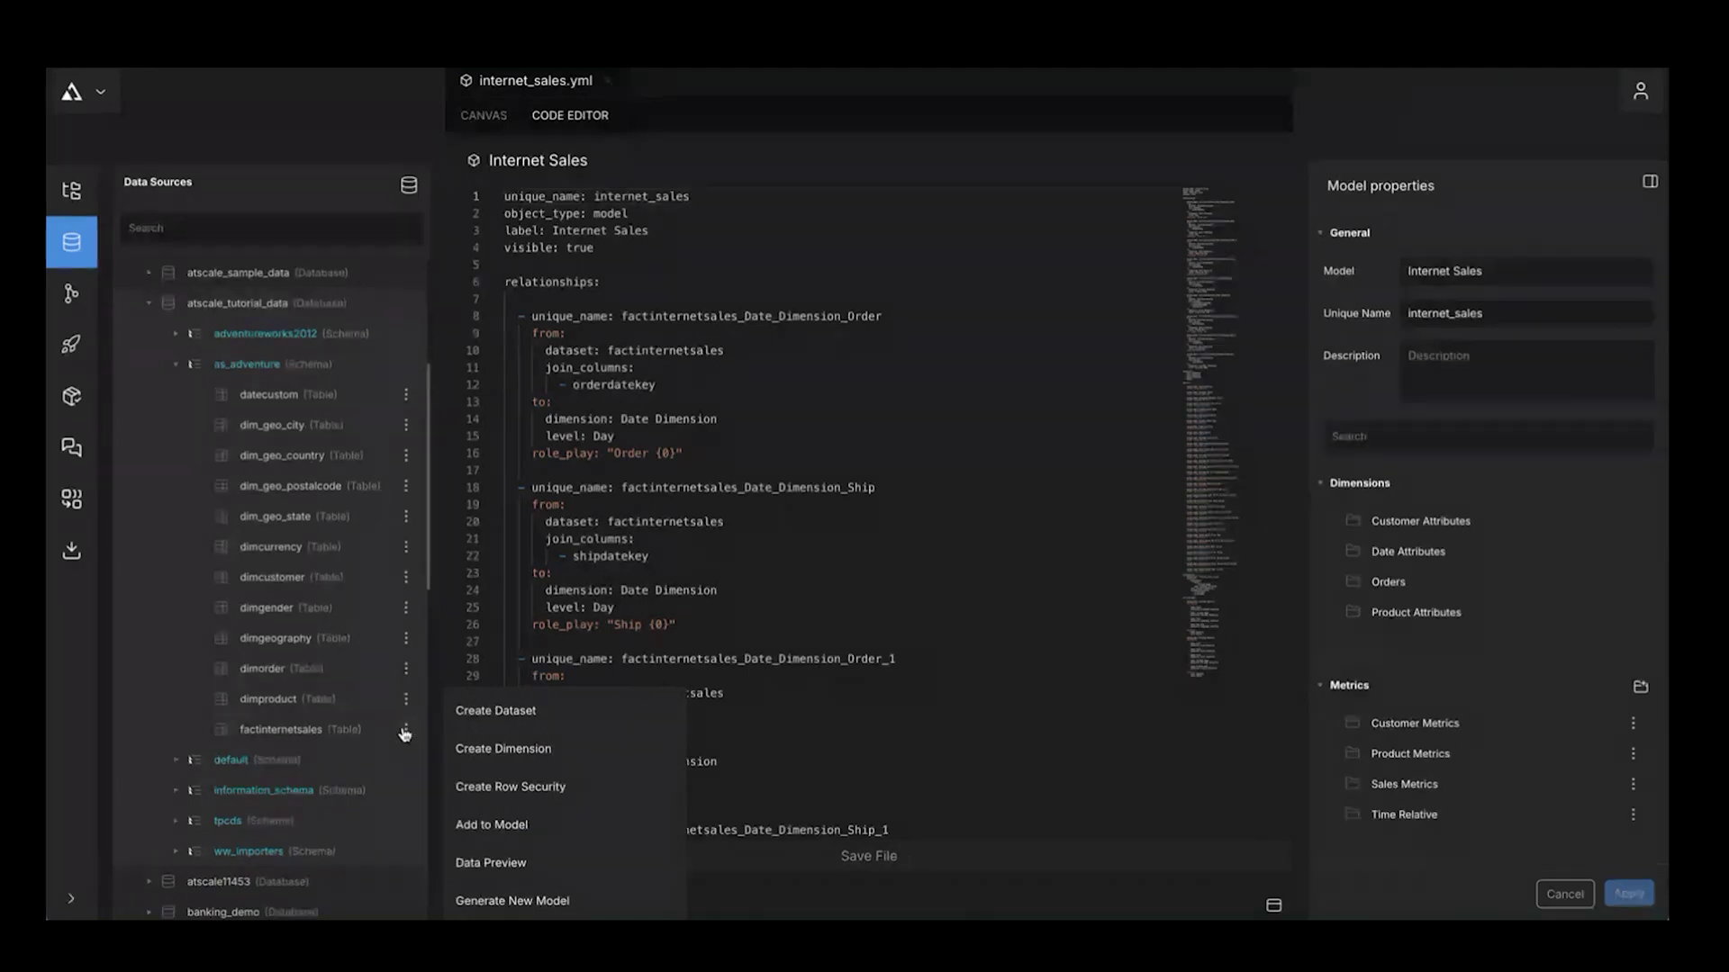
pyautogui.click(513, 902)
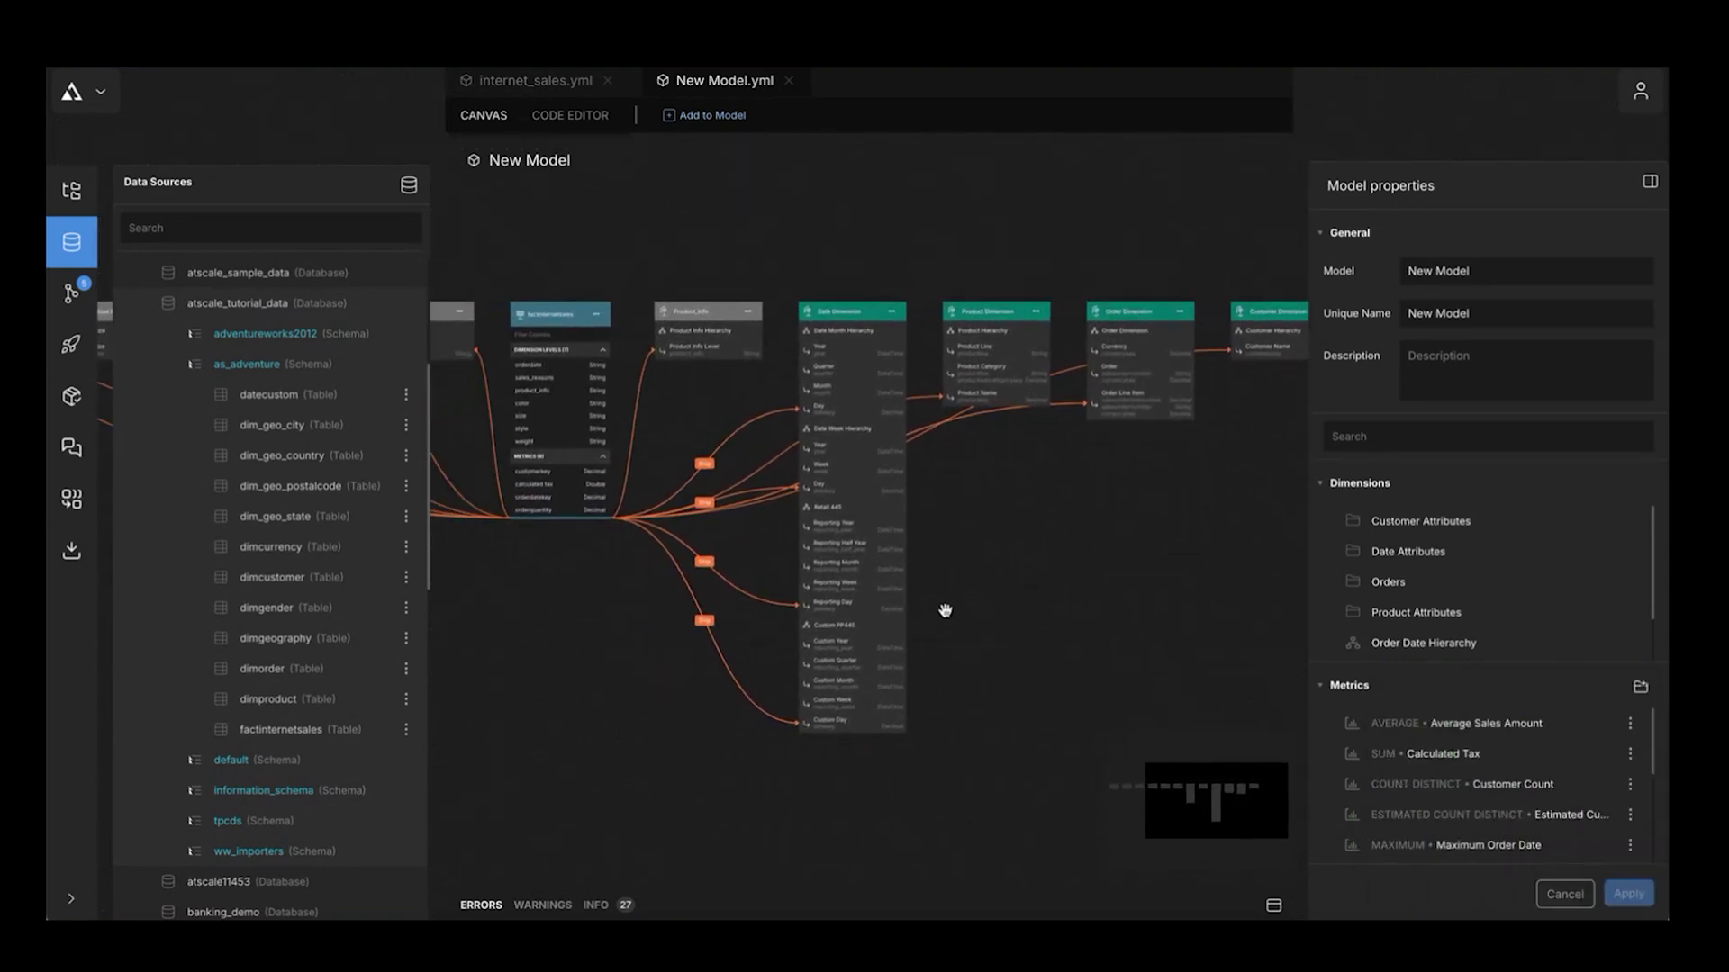
pyautogui.scroll(5, 617, 667)
pyautogui.moveTo(658, 327); pyautogui.dragTo(682, 437)
pyautogui.moveTo(1155, 529); pyautogui.dragTo(868, 517)
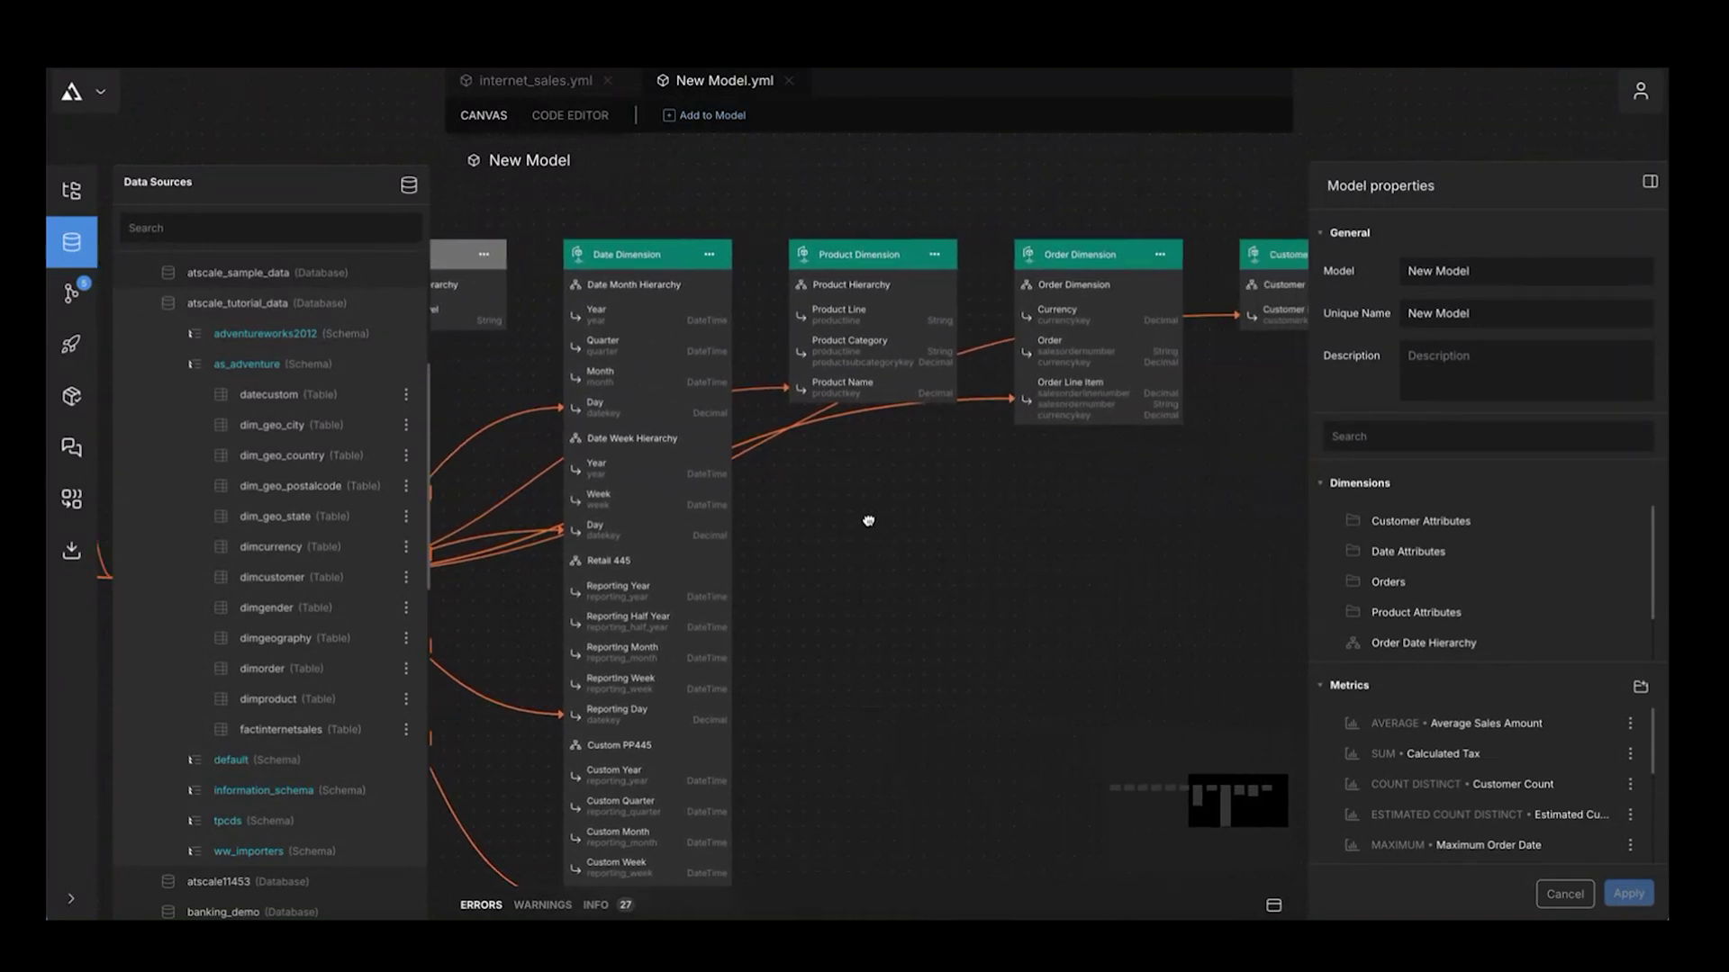
pyautogui.moveTo(1080, 552); pyautogui.dragTo(1231, 536)
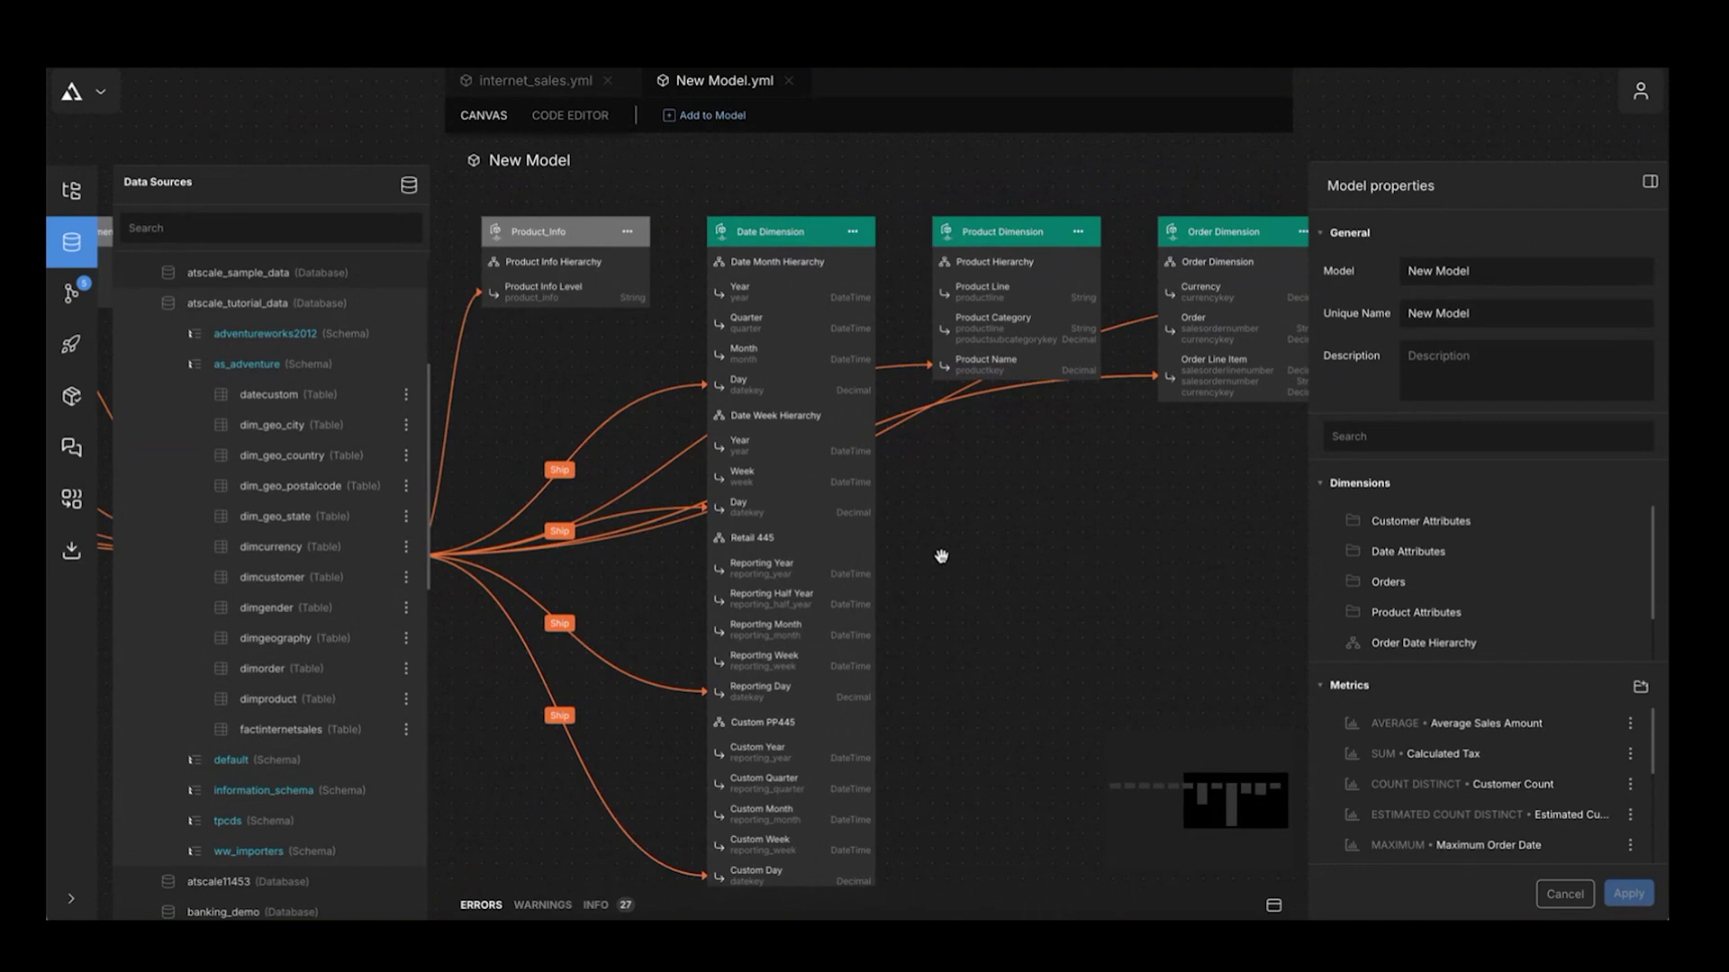
pyautogui.moveTo(942, 558); pyautogui.dragTo(1221, 531)
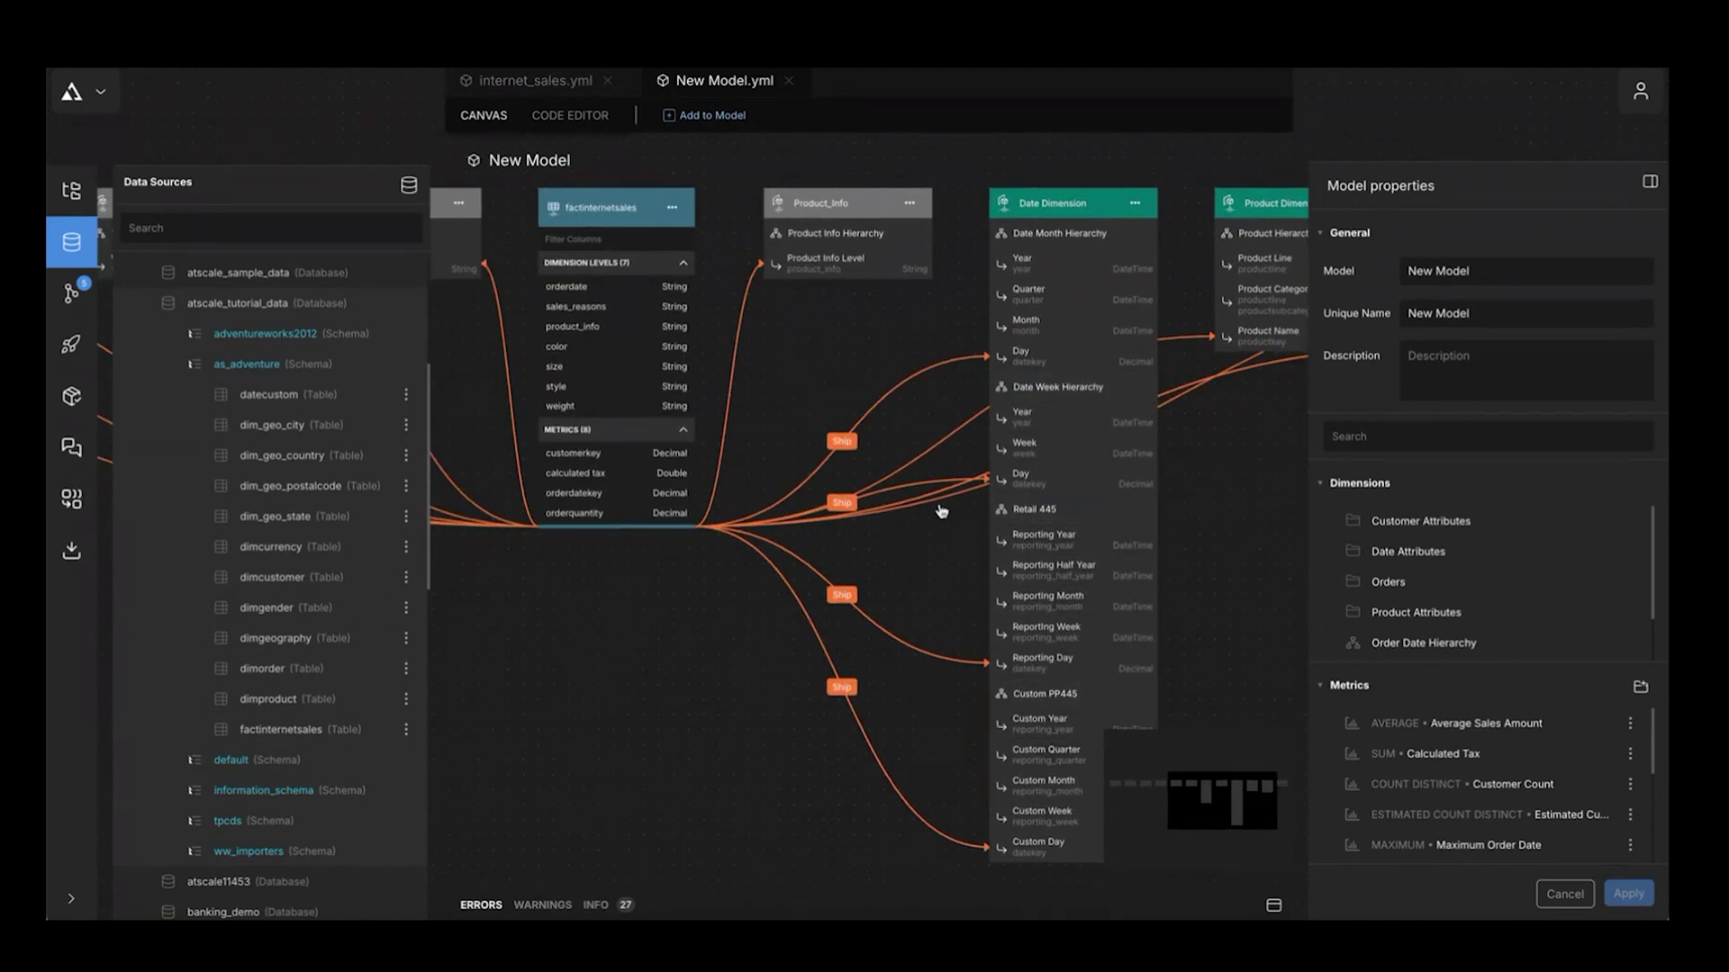
pyautogui.moveTo(608, 671); pyautogui.dragTo(753, 699)
pyautogui.scroll(-2, 753, 699)
pyautogui.scroll(-1, 753, 698)
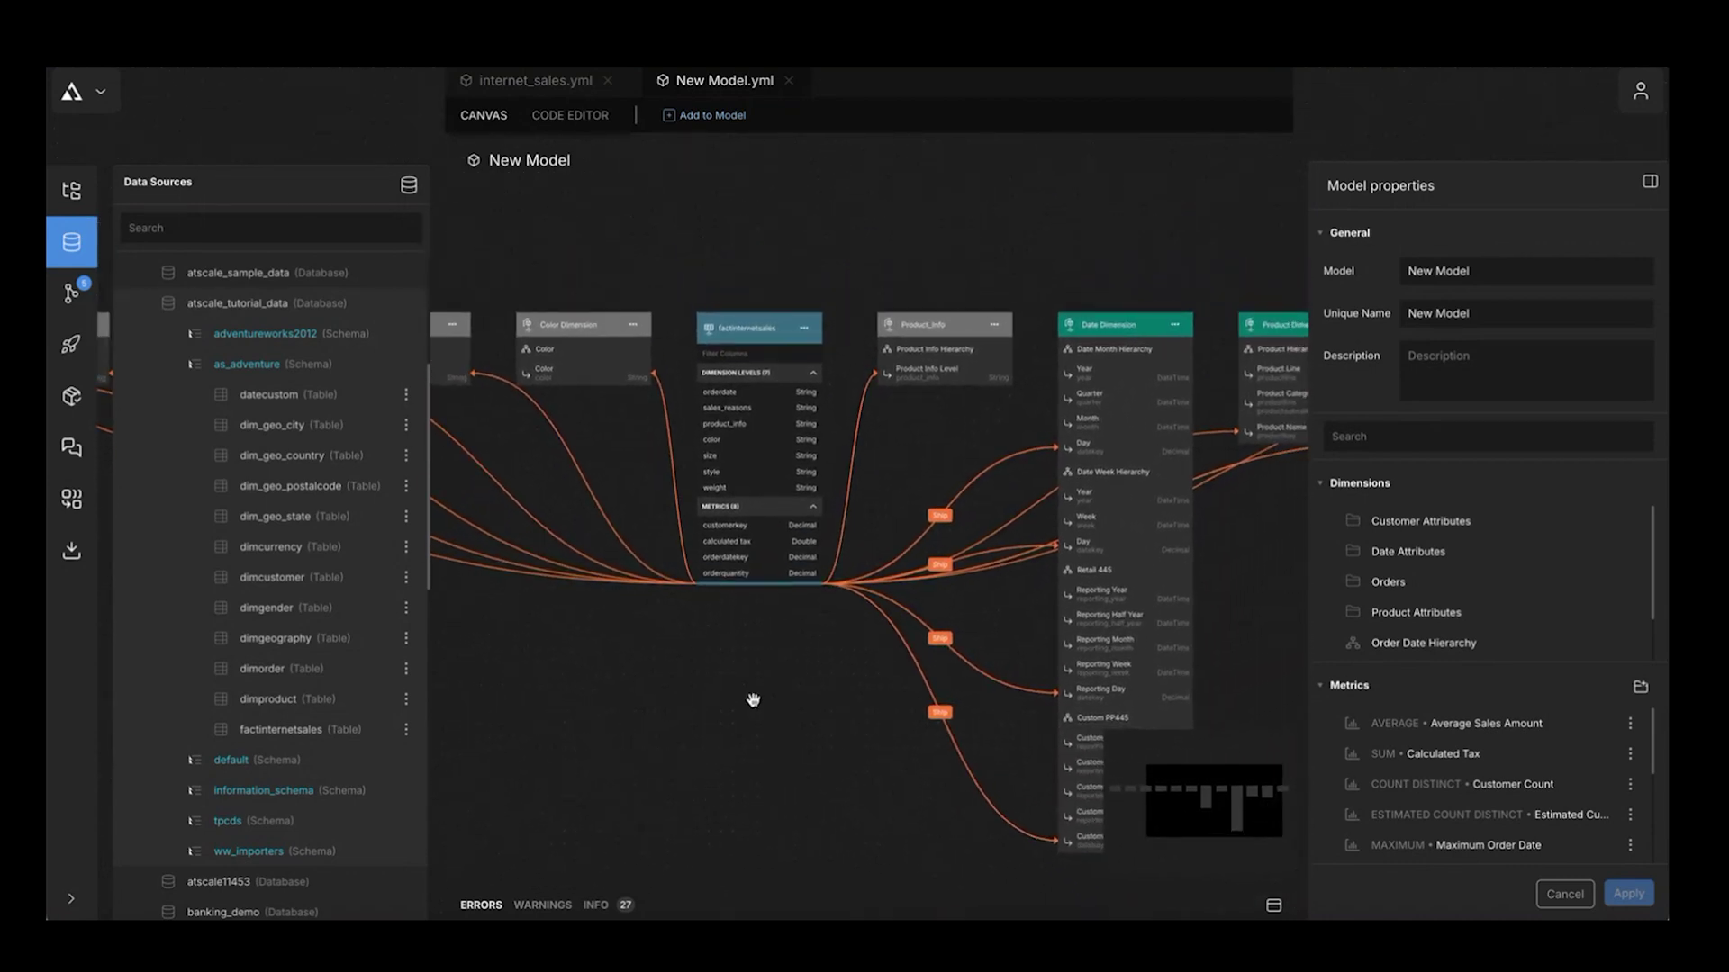
pyautogui.click(560, 117)
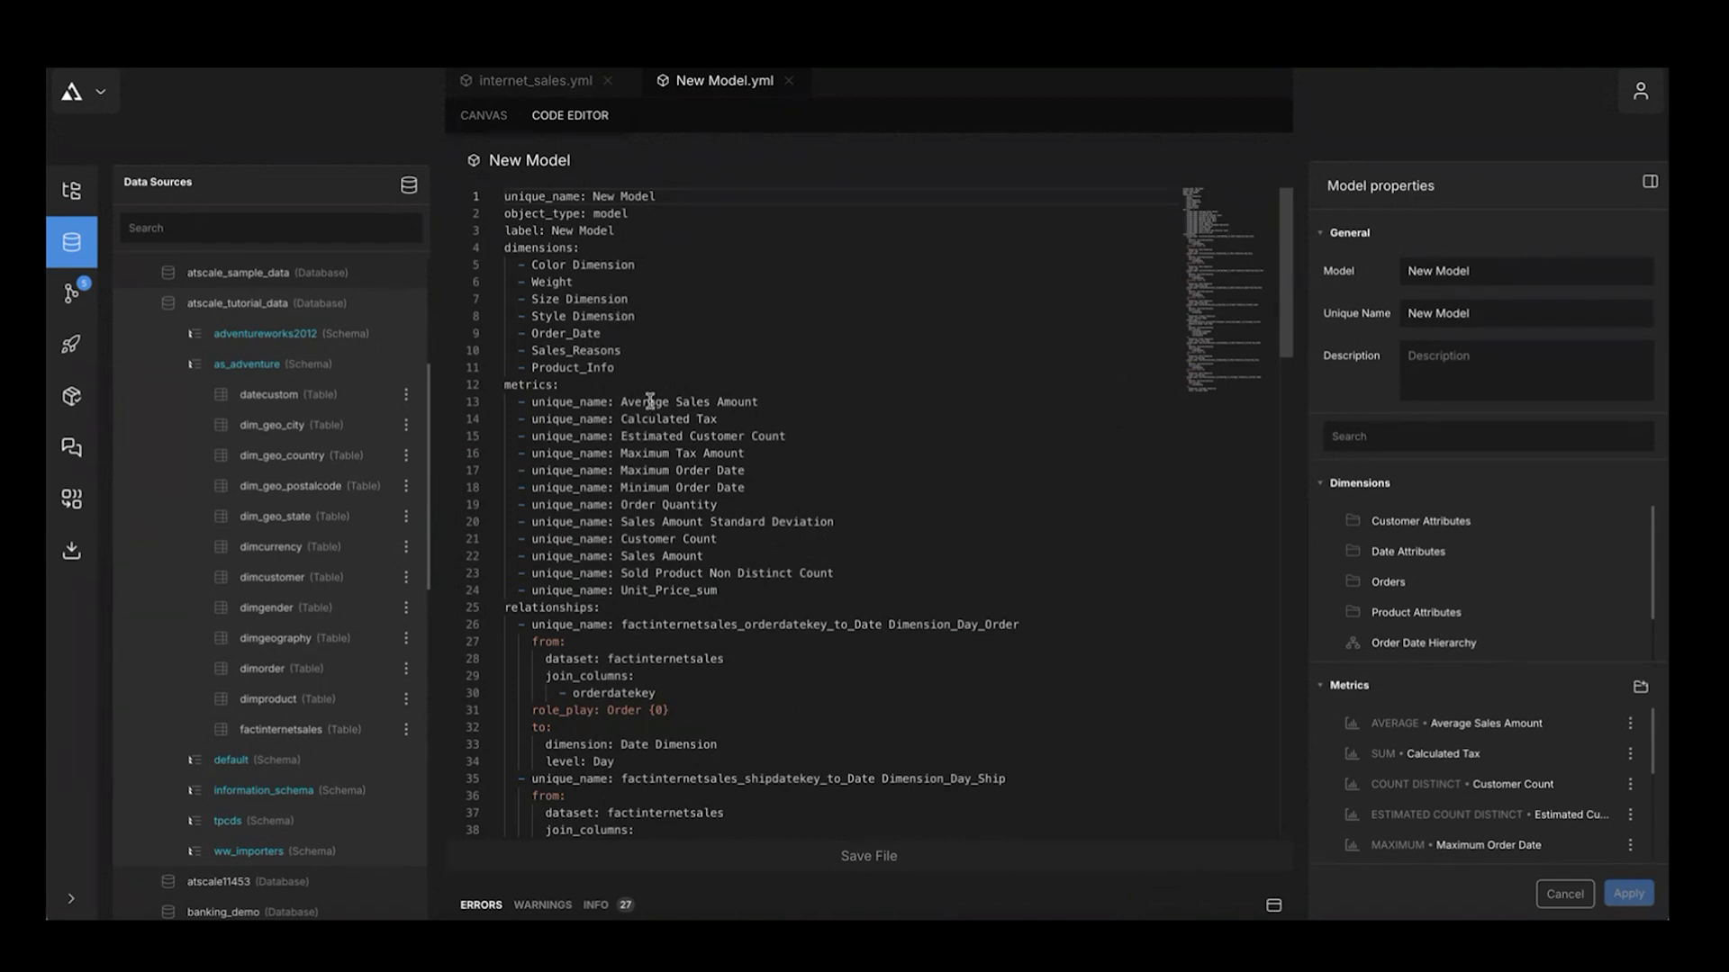
pyautogui.click(484, 117)
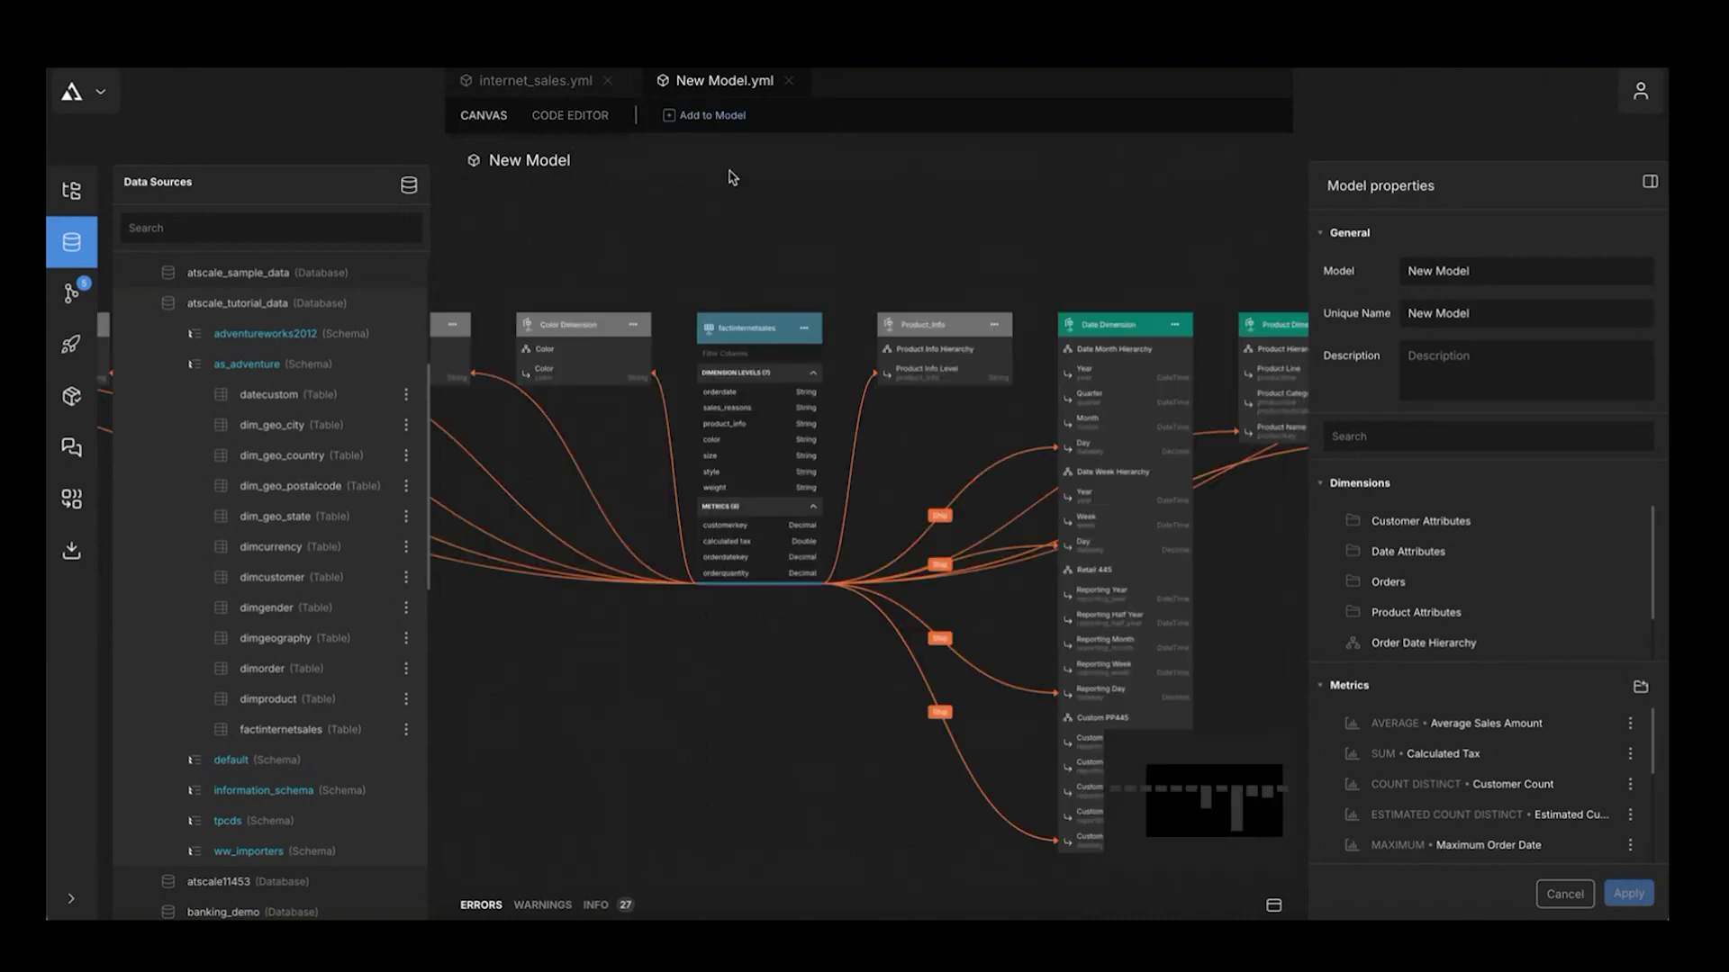
pyautogui.click(1429, 274)
# Step: Rename the model to 'Genie Model' with unique name 'genie_model' and apply
pyautogui.doubleClick(1418, 272)
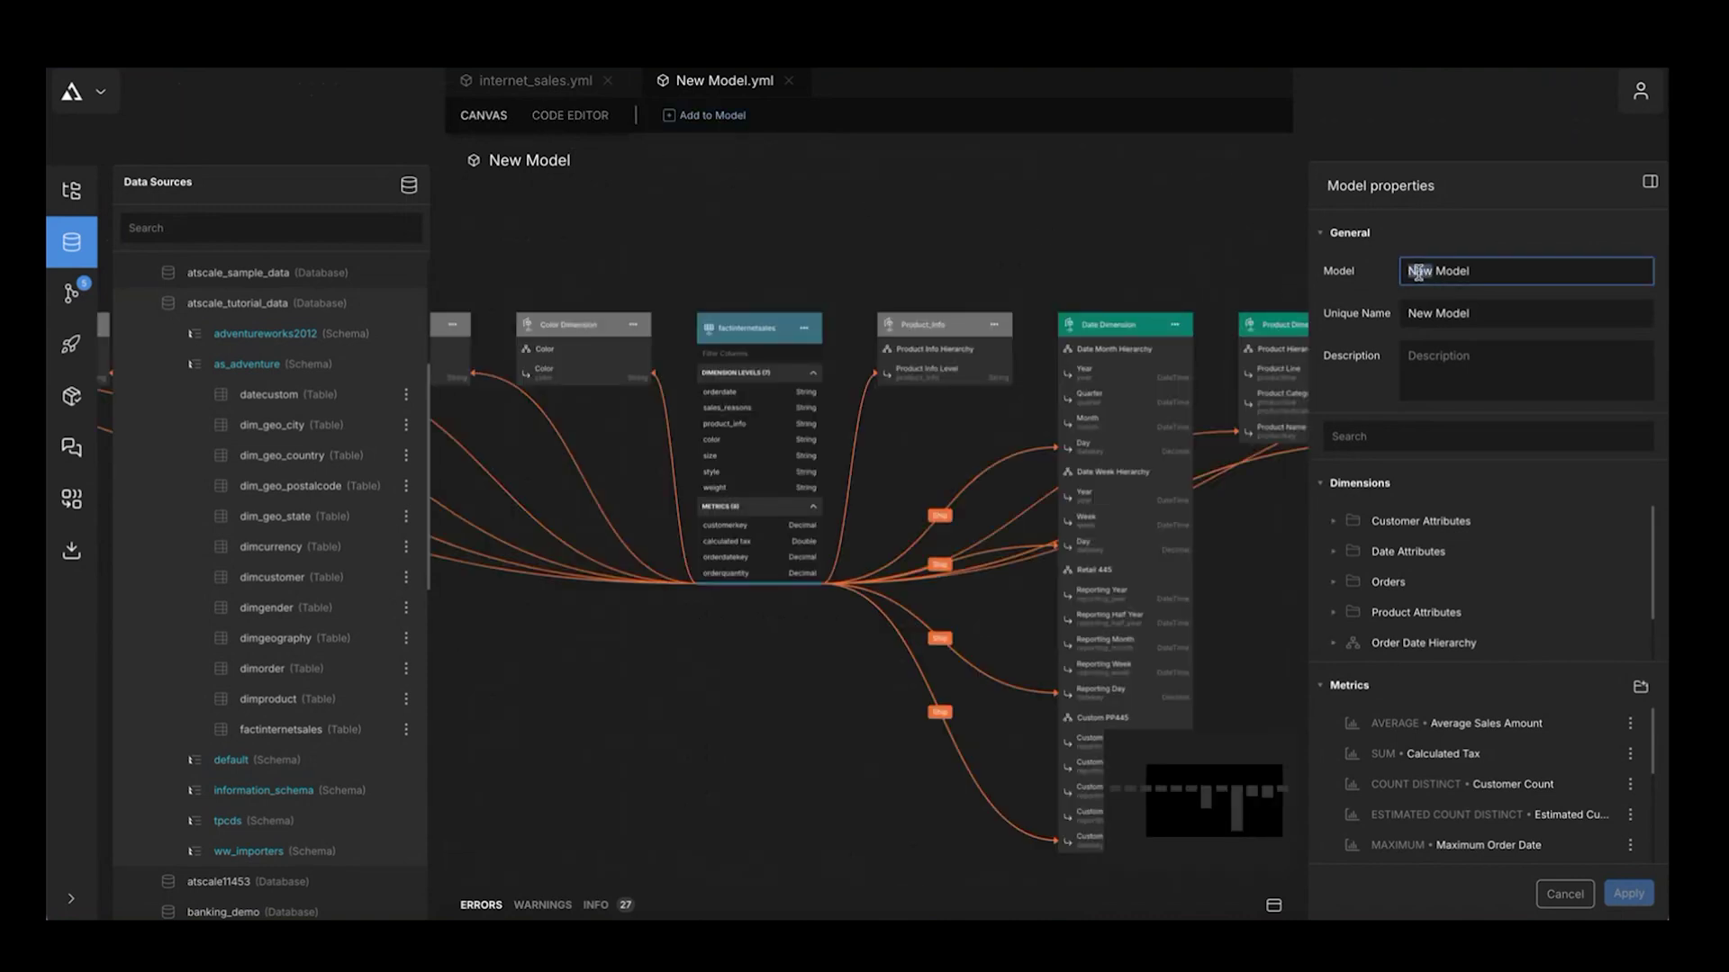
pyautogui.write('Genie')
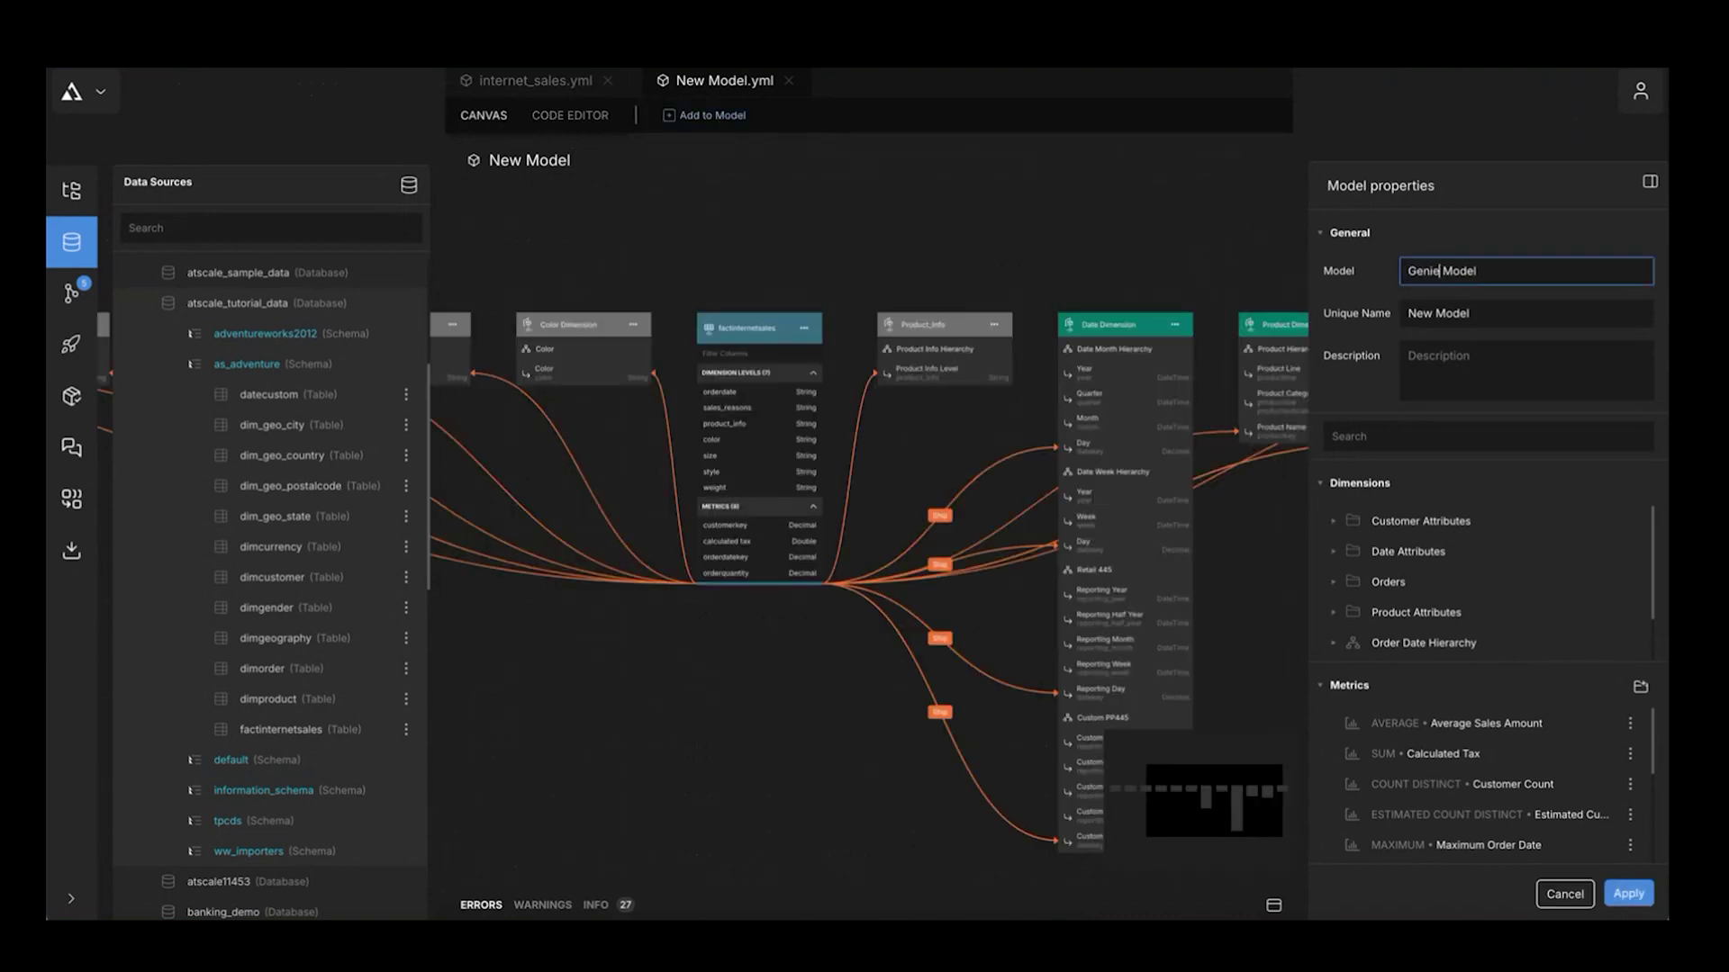
pyautogui.press('Tab')
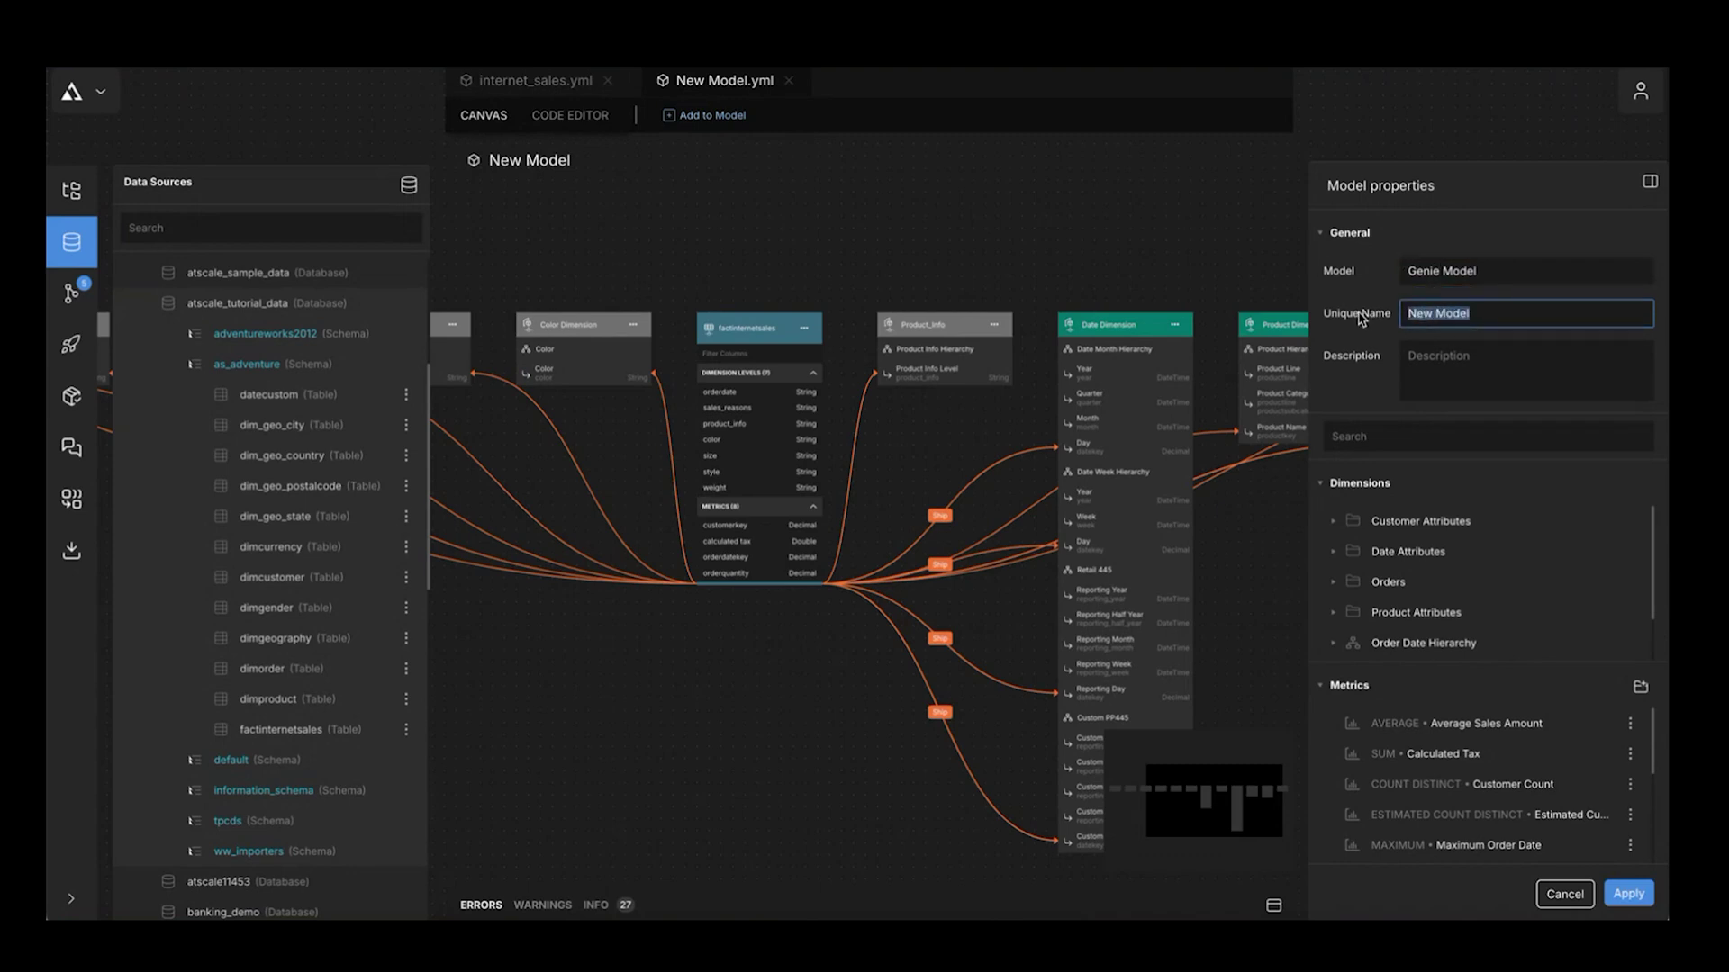
pyautogui.write('genie_model')
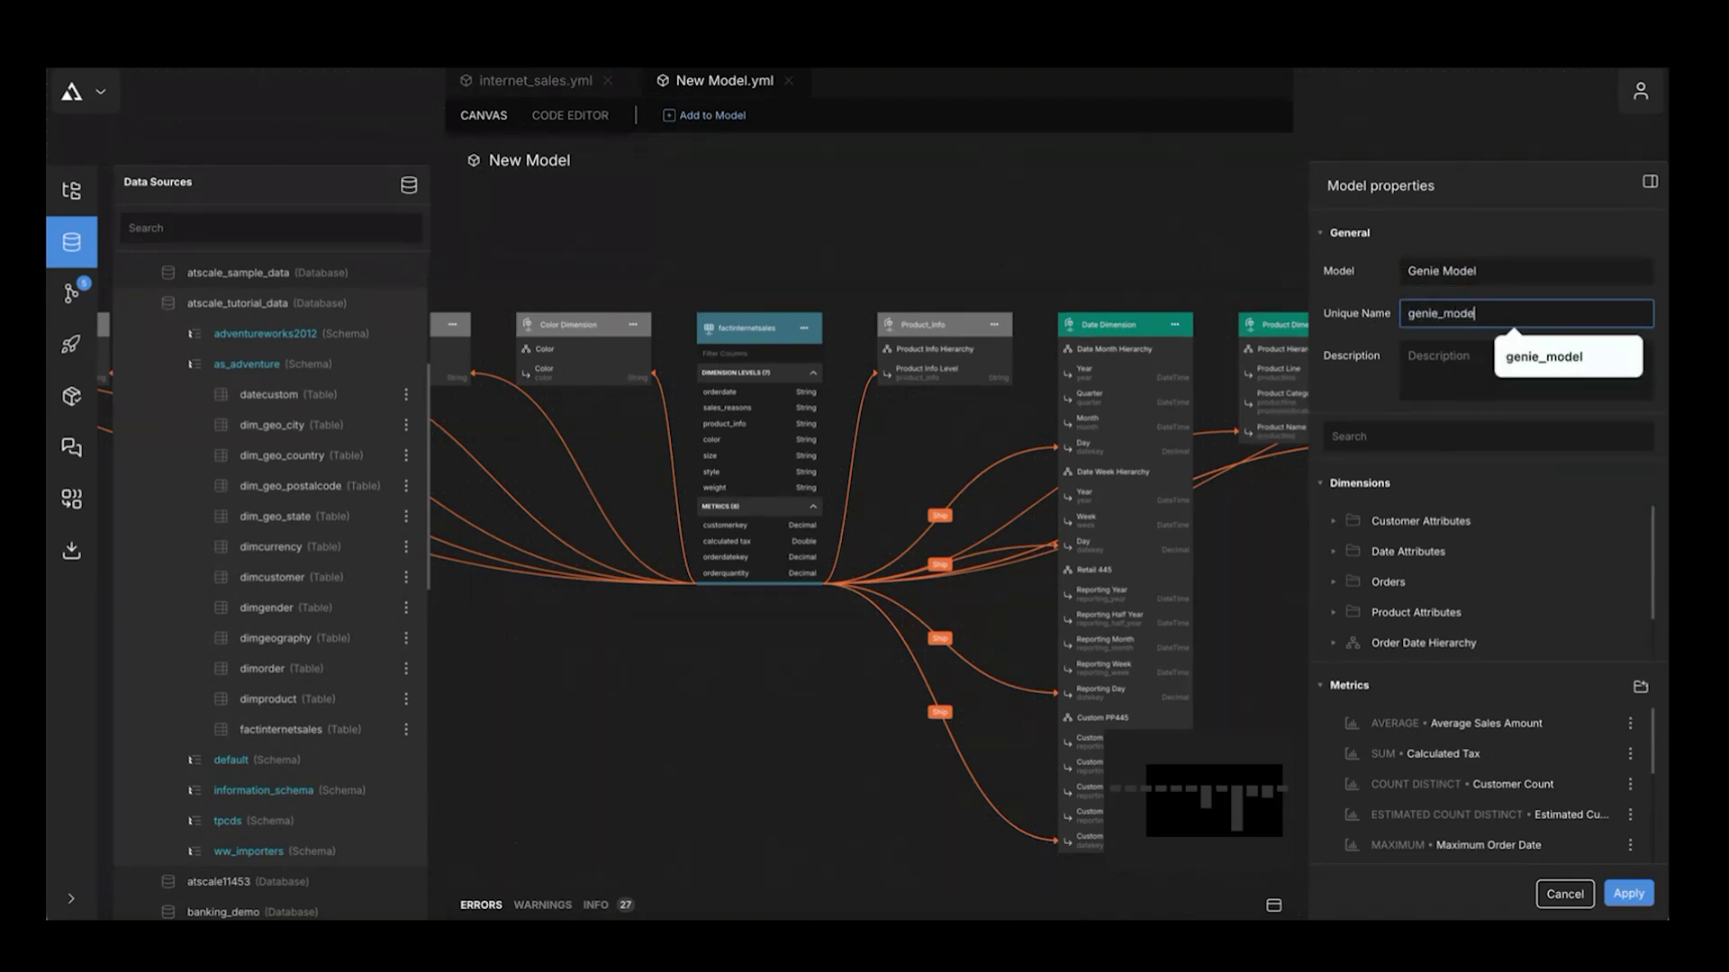
pyautogui.click(1628, 893)
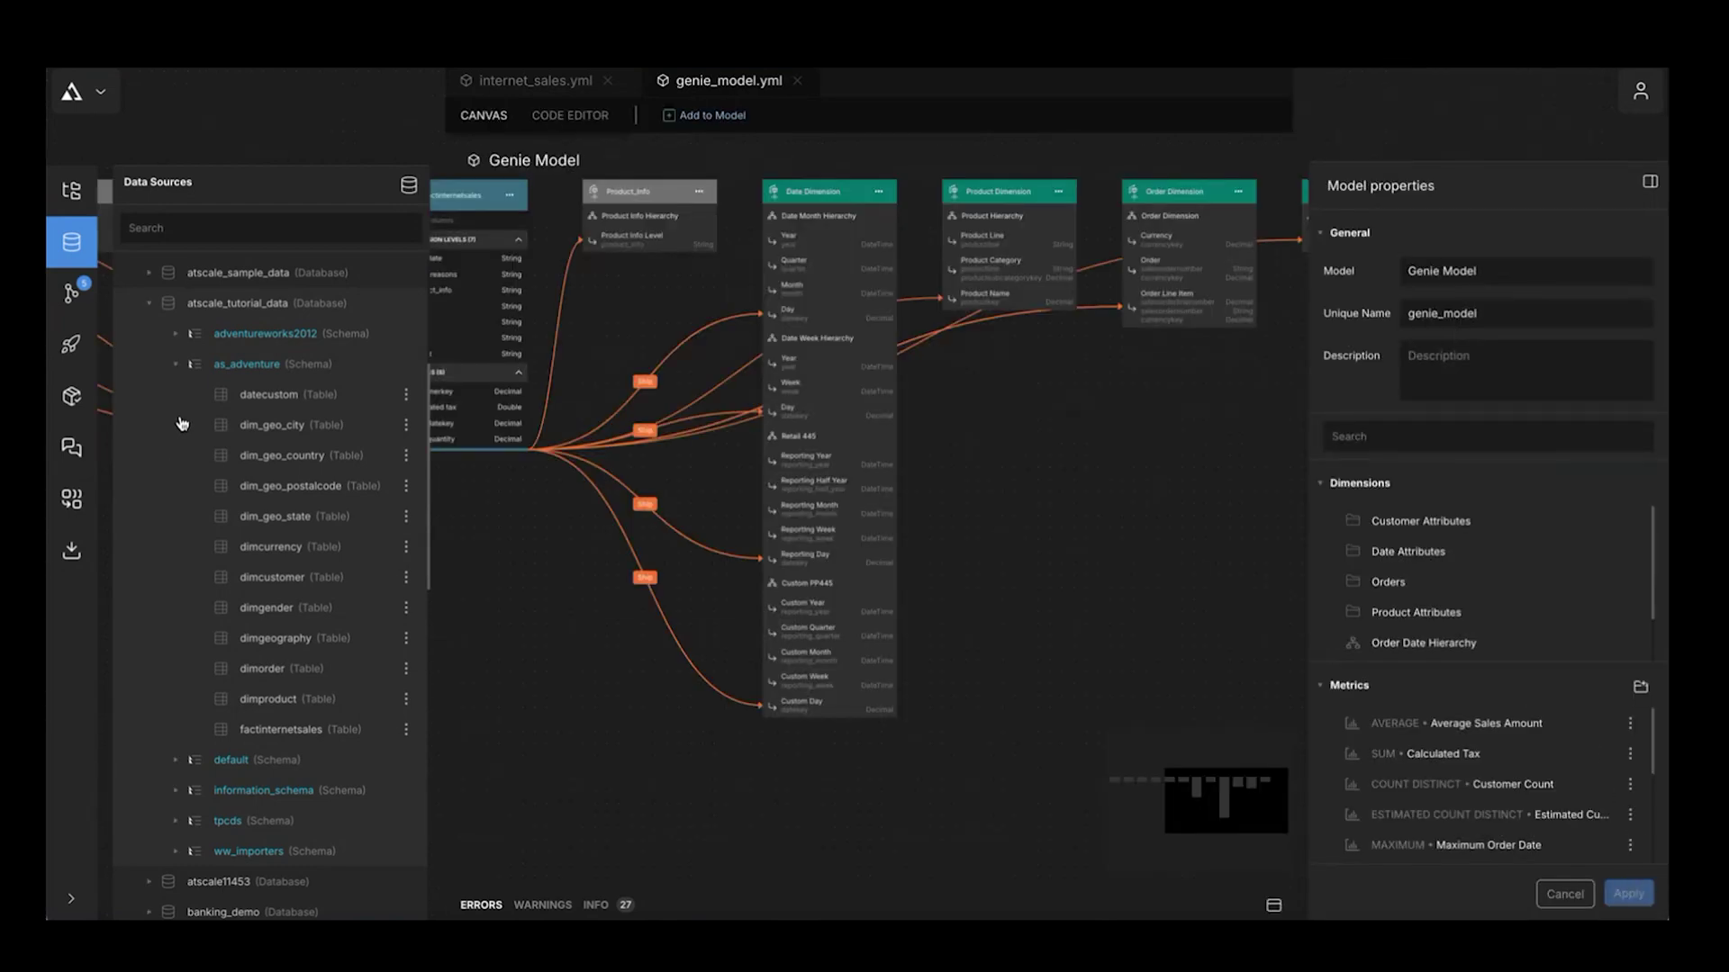
# Step: Set the deployment name to 'atscale', then open the atscale catalog's details in Databricks
pyautogui.click(71, 190)
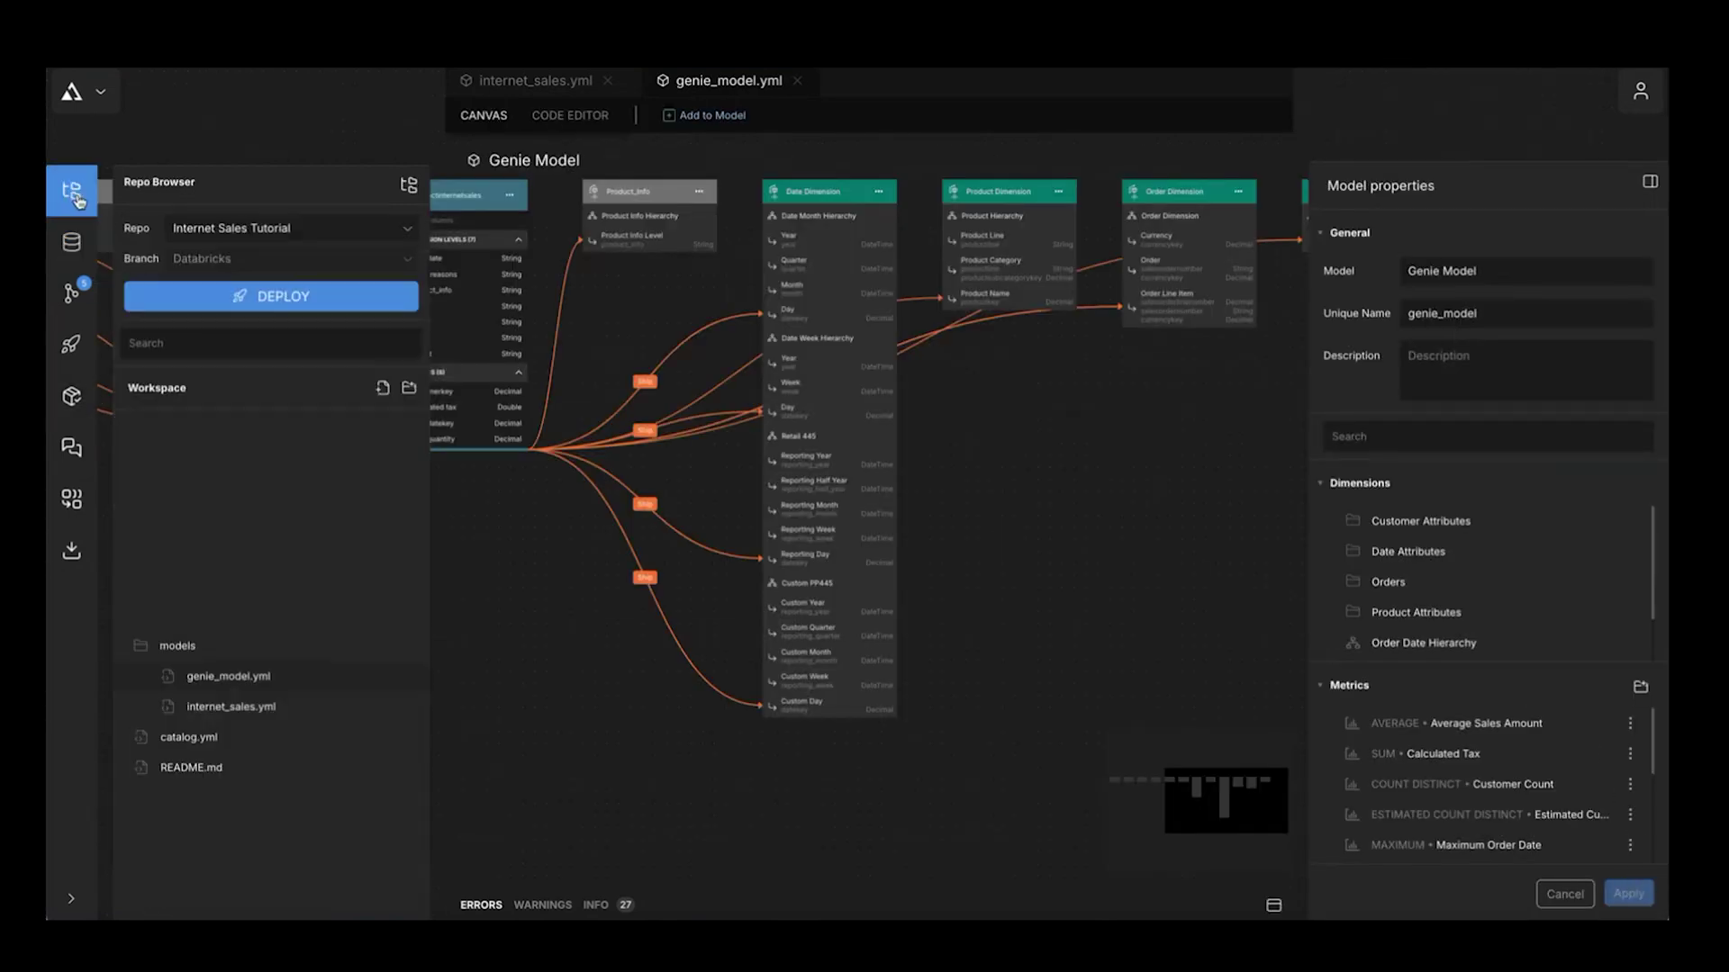
pyautogui.click(299, 295)
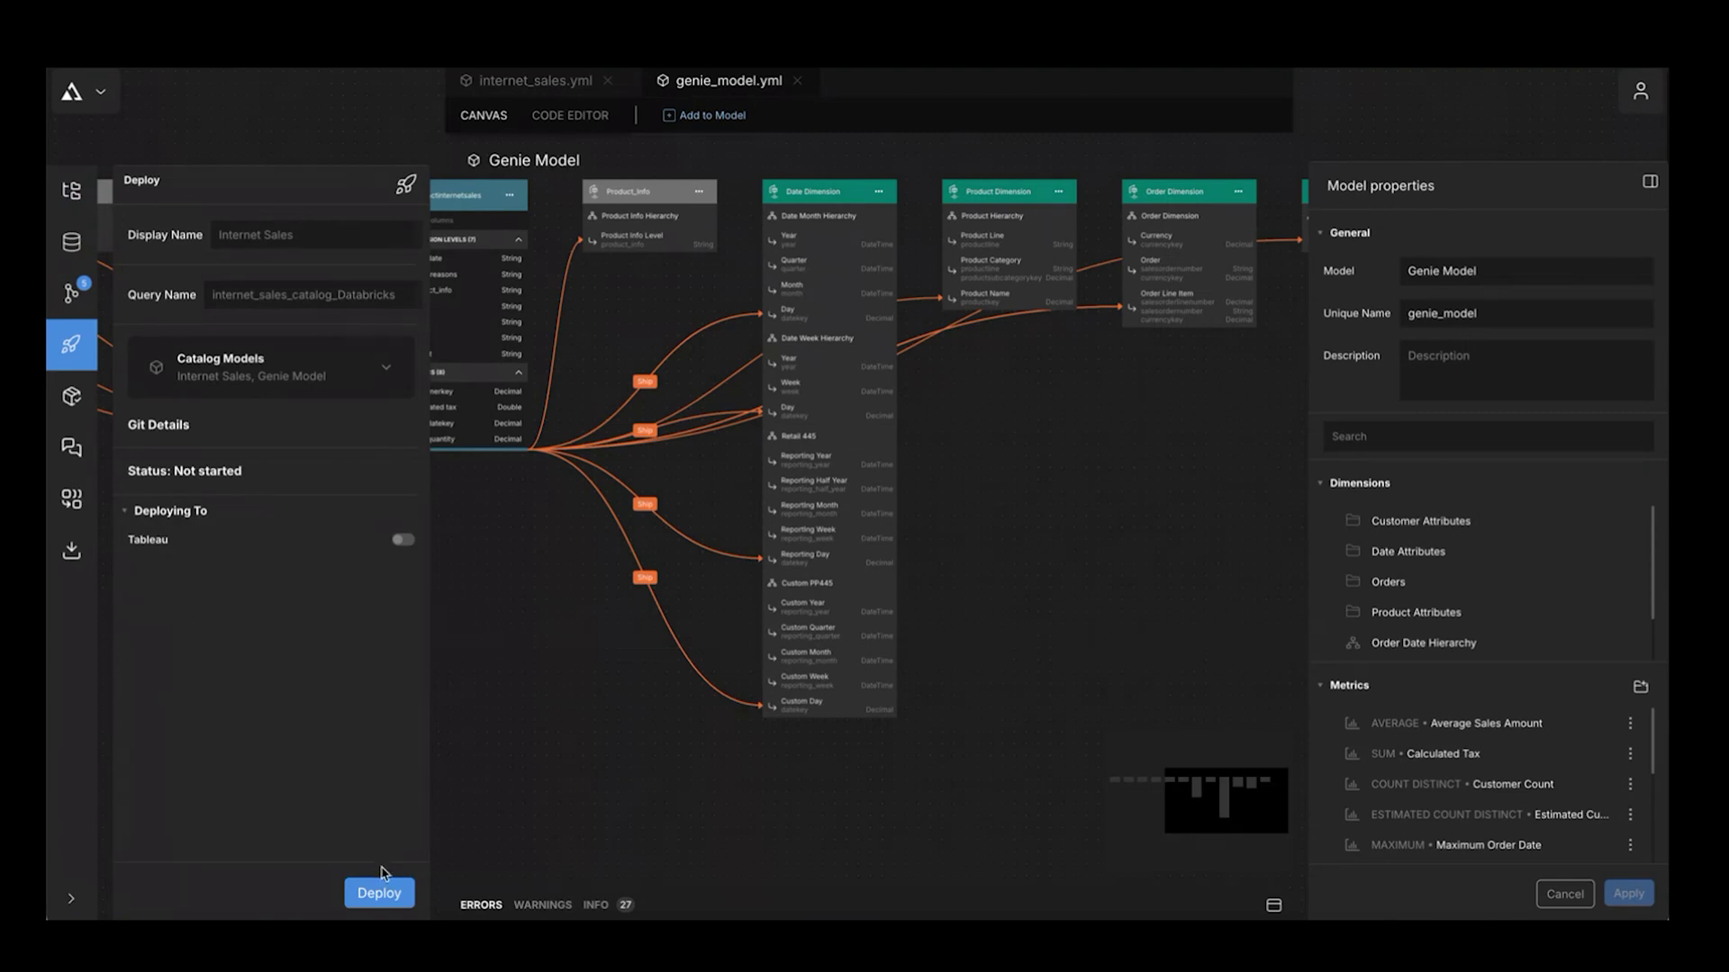
pyautogui.moveTo(396, 296); pyautogui.dragTo(204, 298)
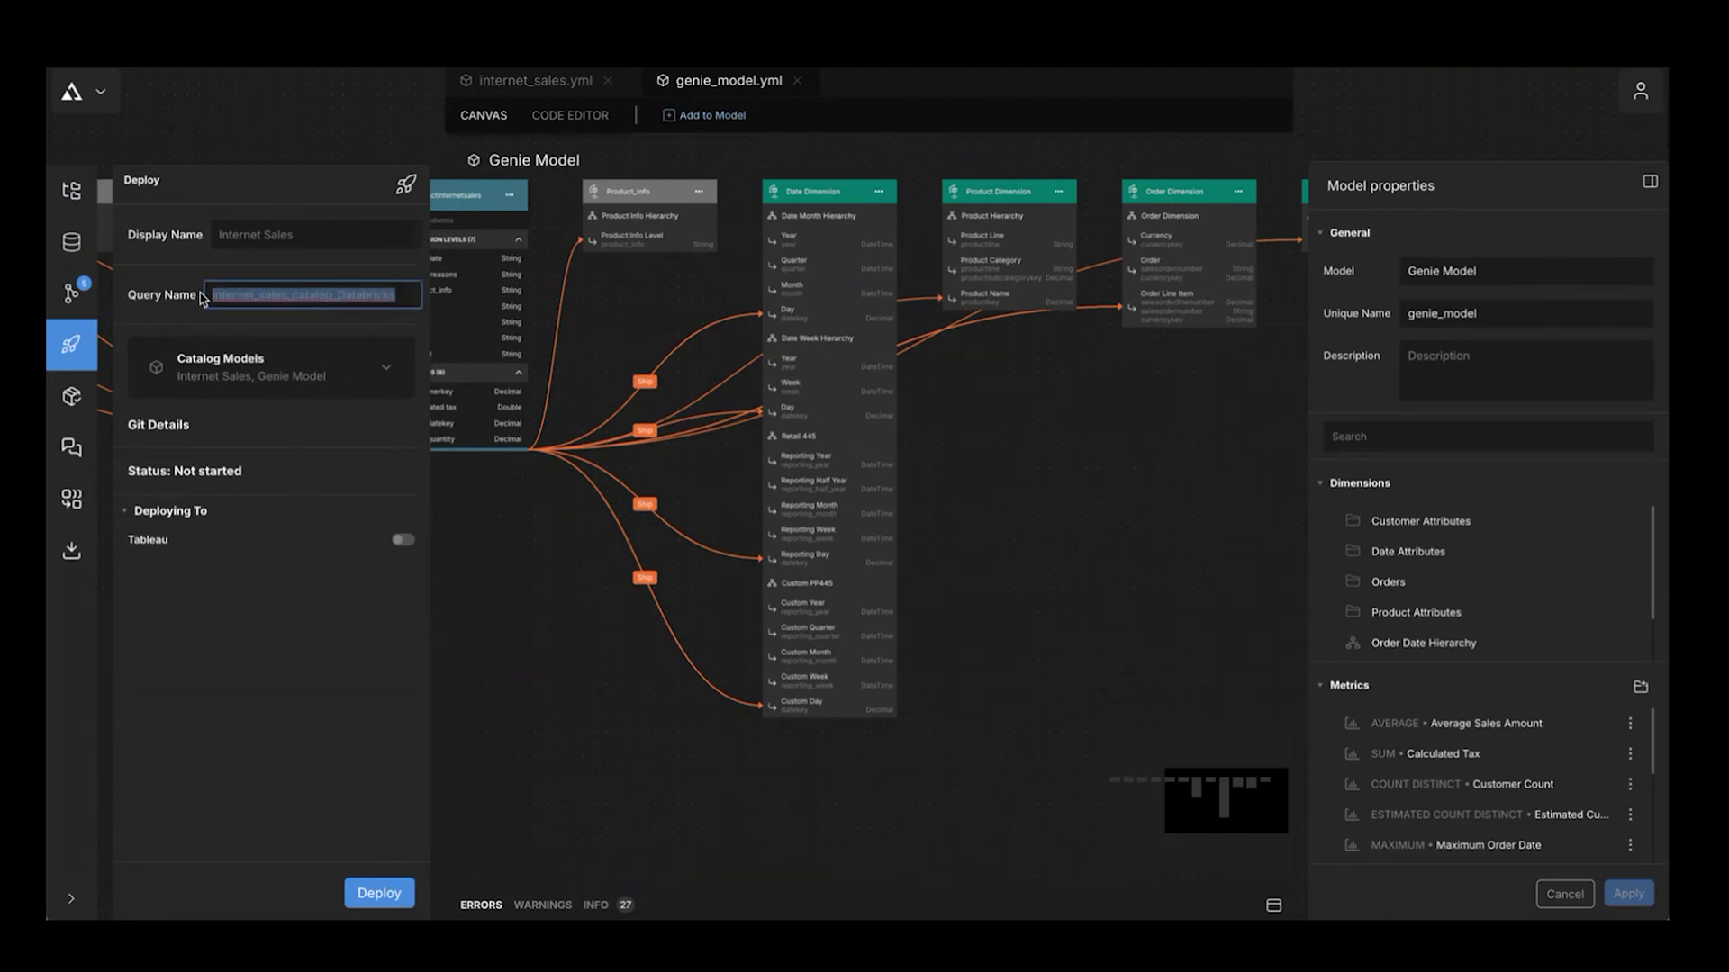
pyautogui.write('atscale')
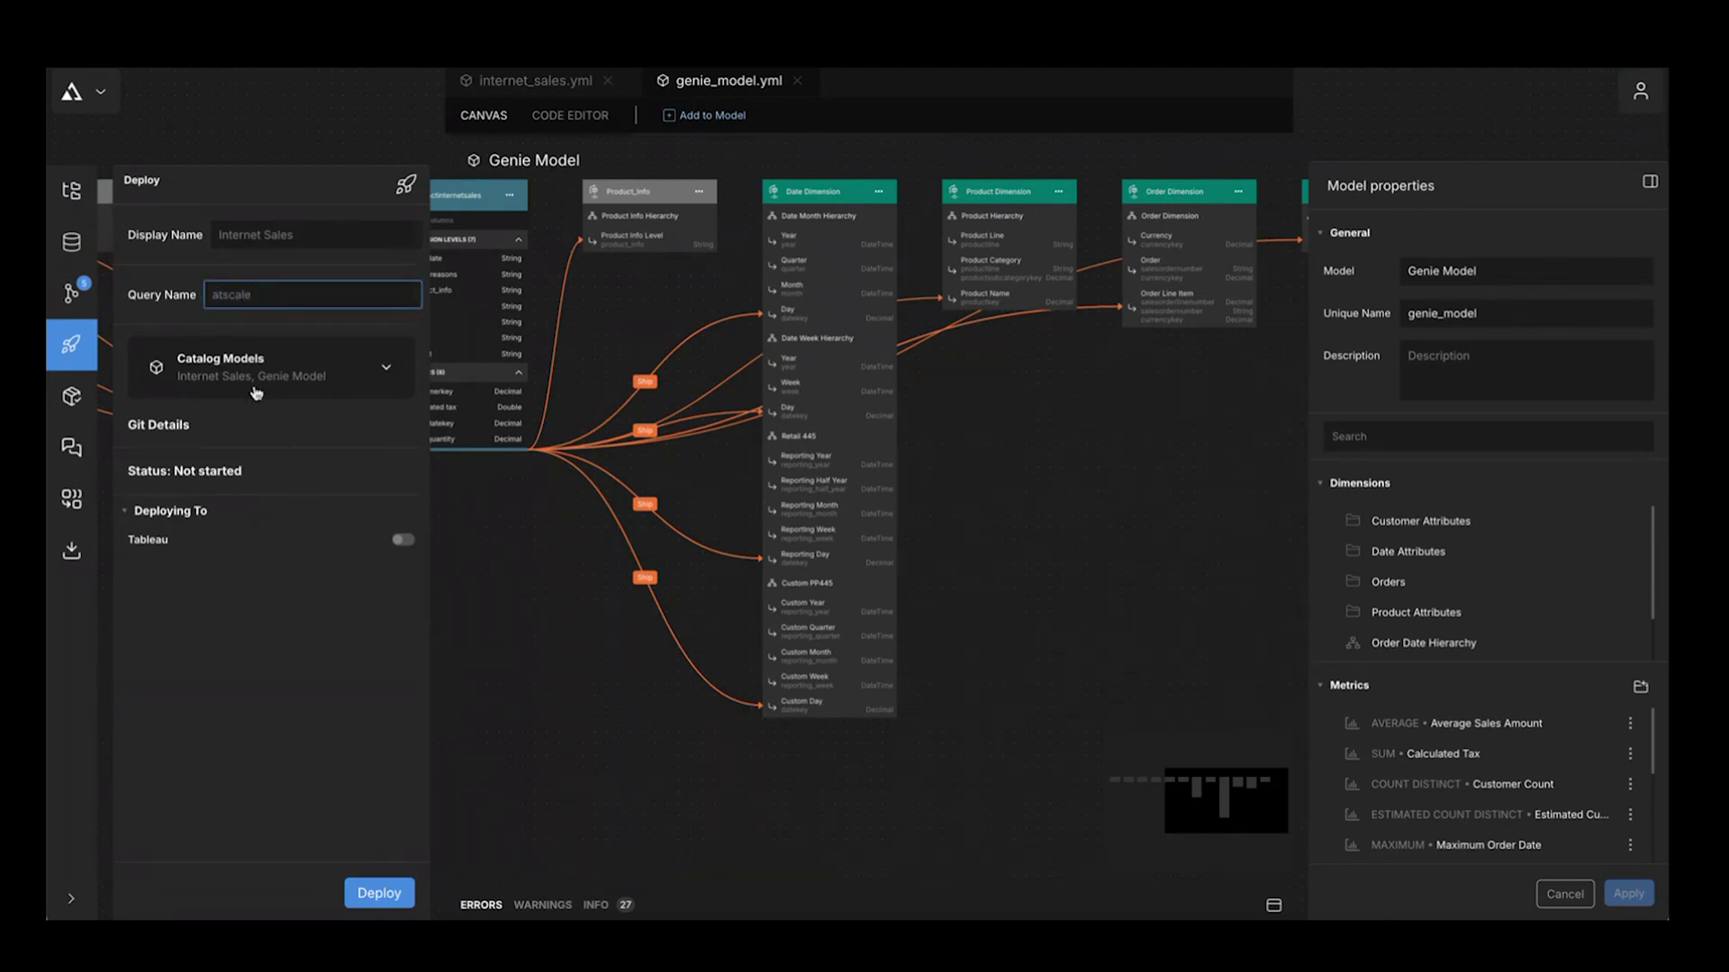
pyautogui.click(374, 894)
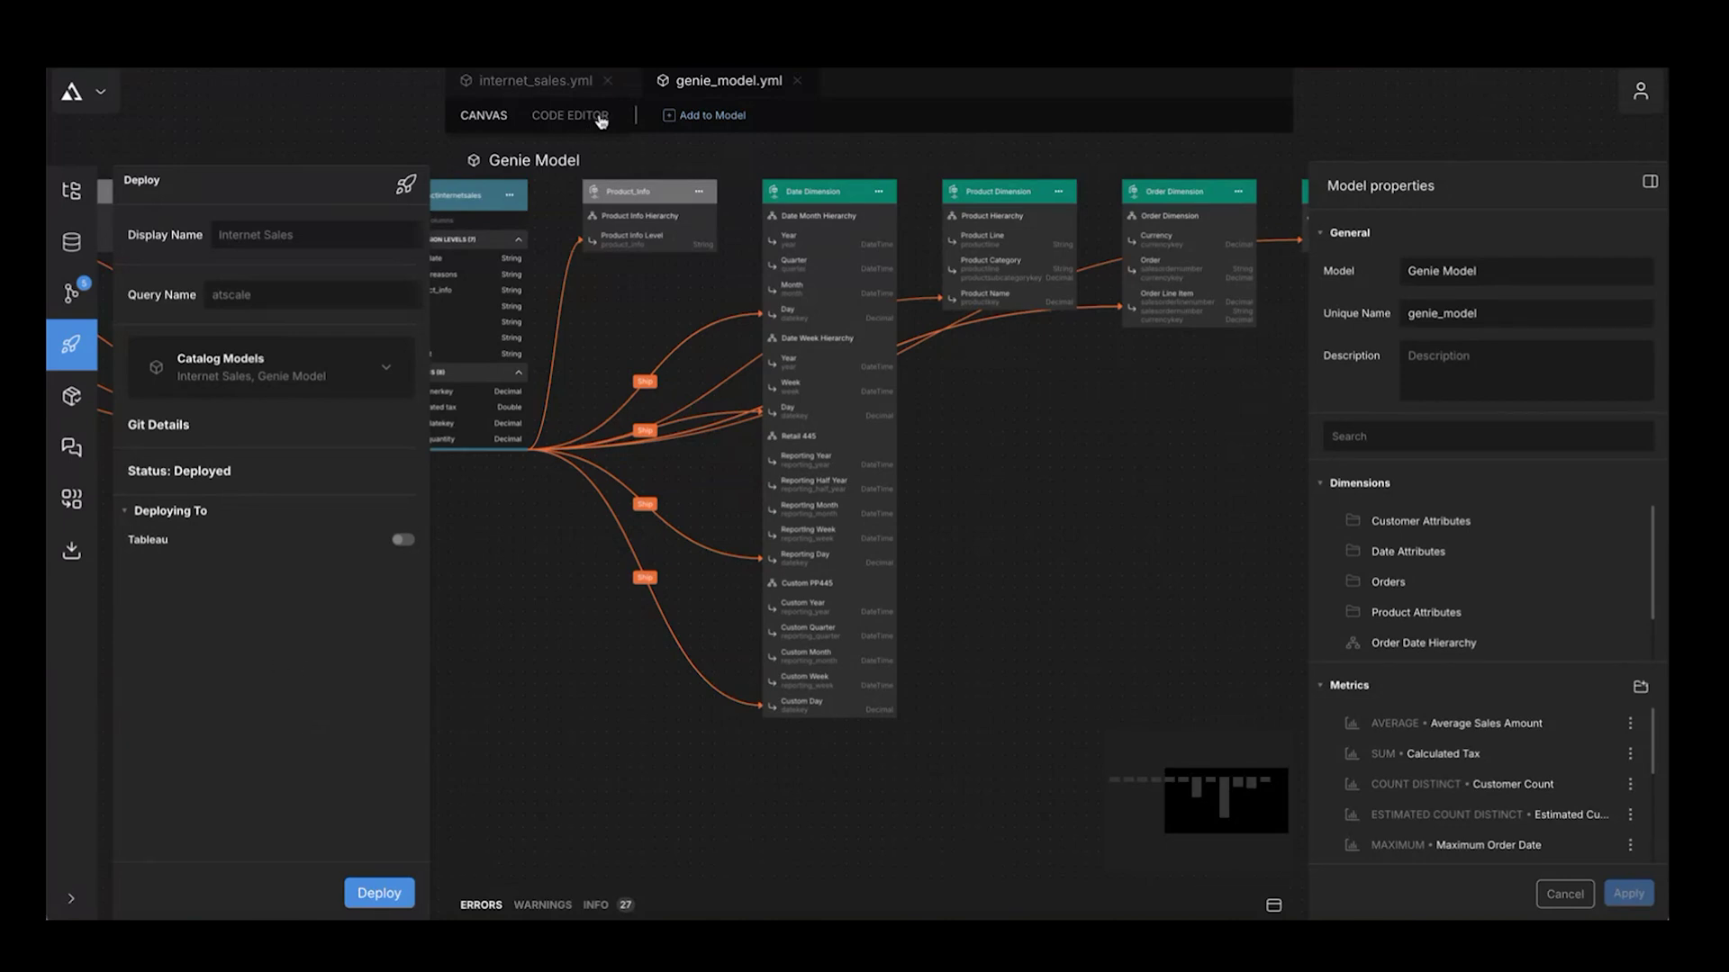
pyautogui.click(72, 404)
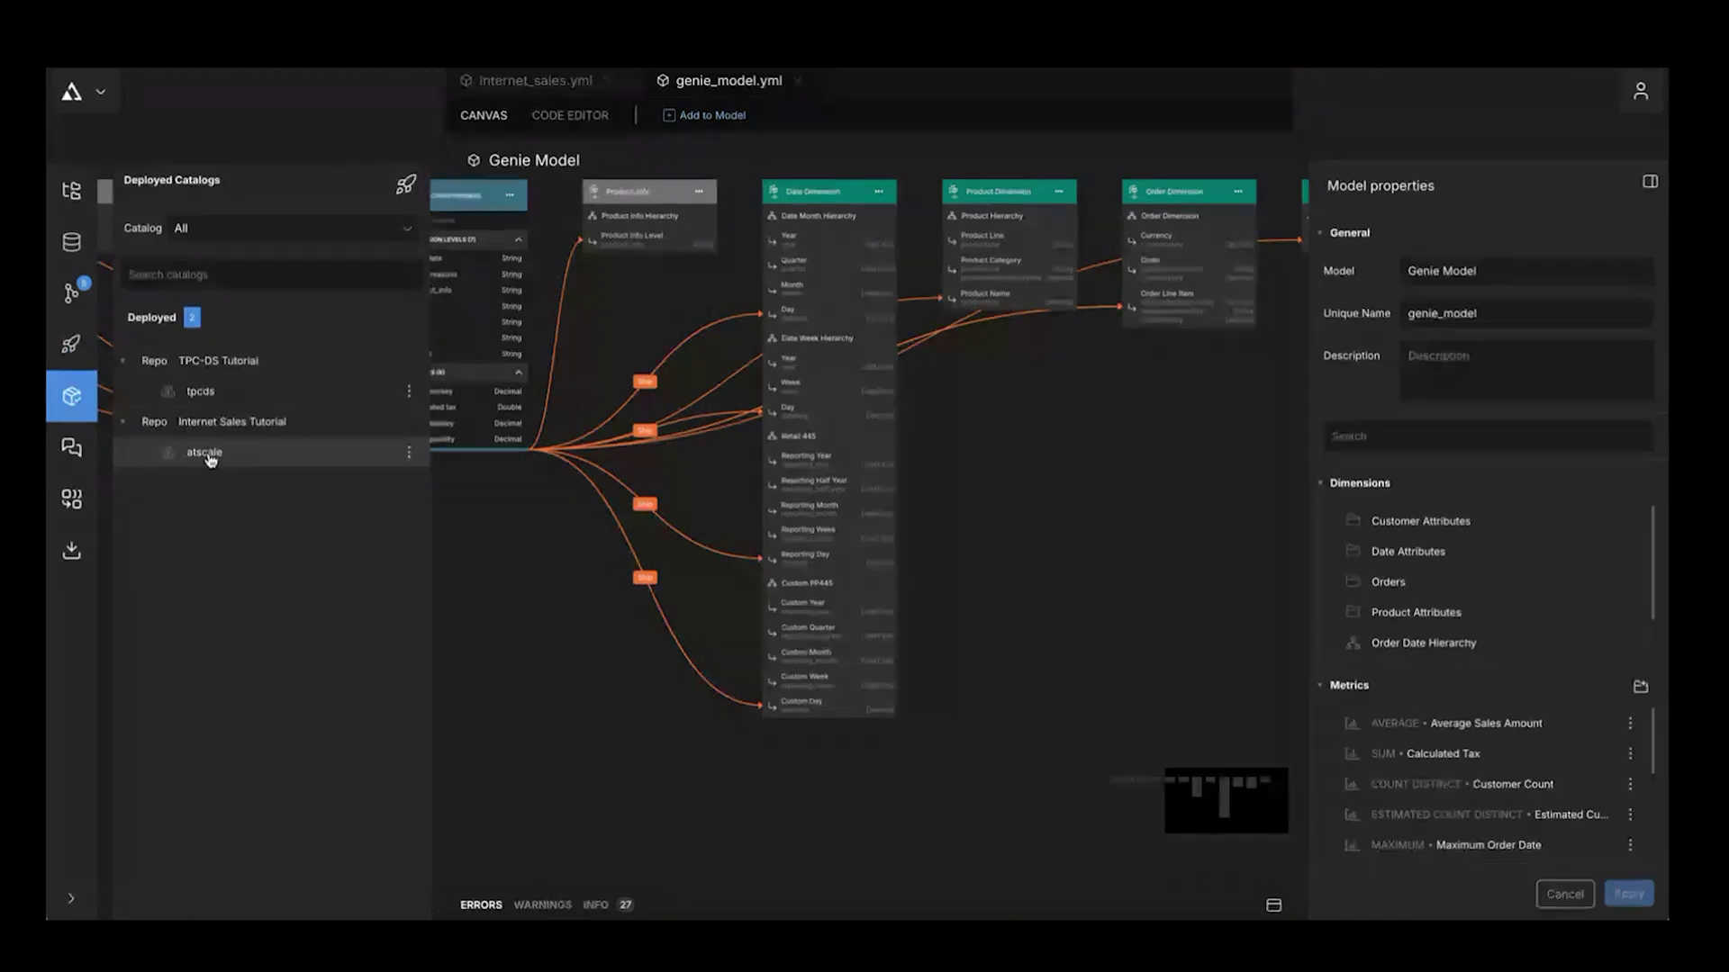
pyautogui.click(205, 453)
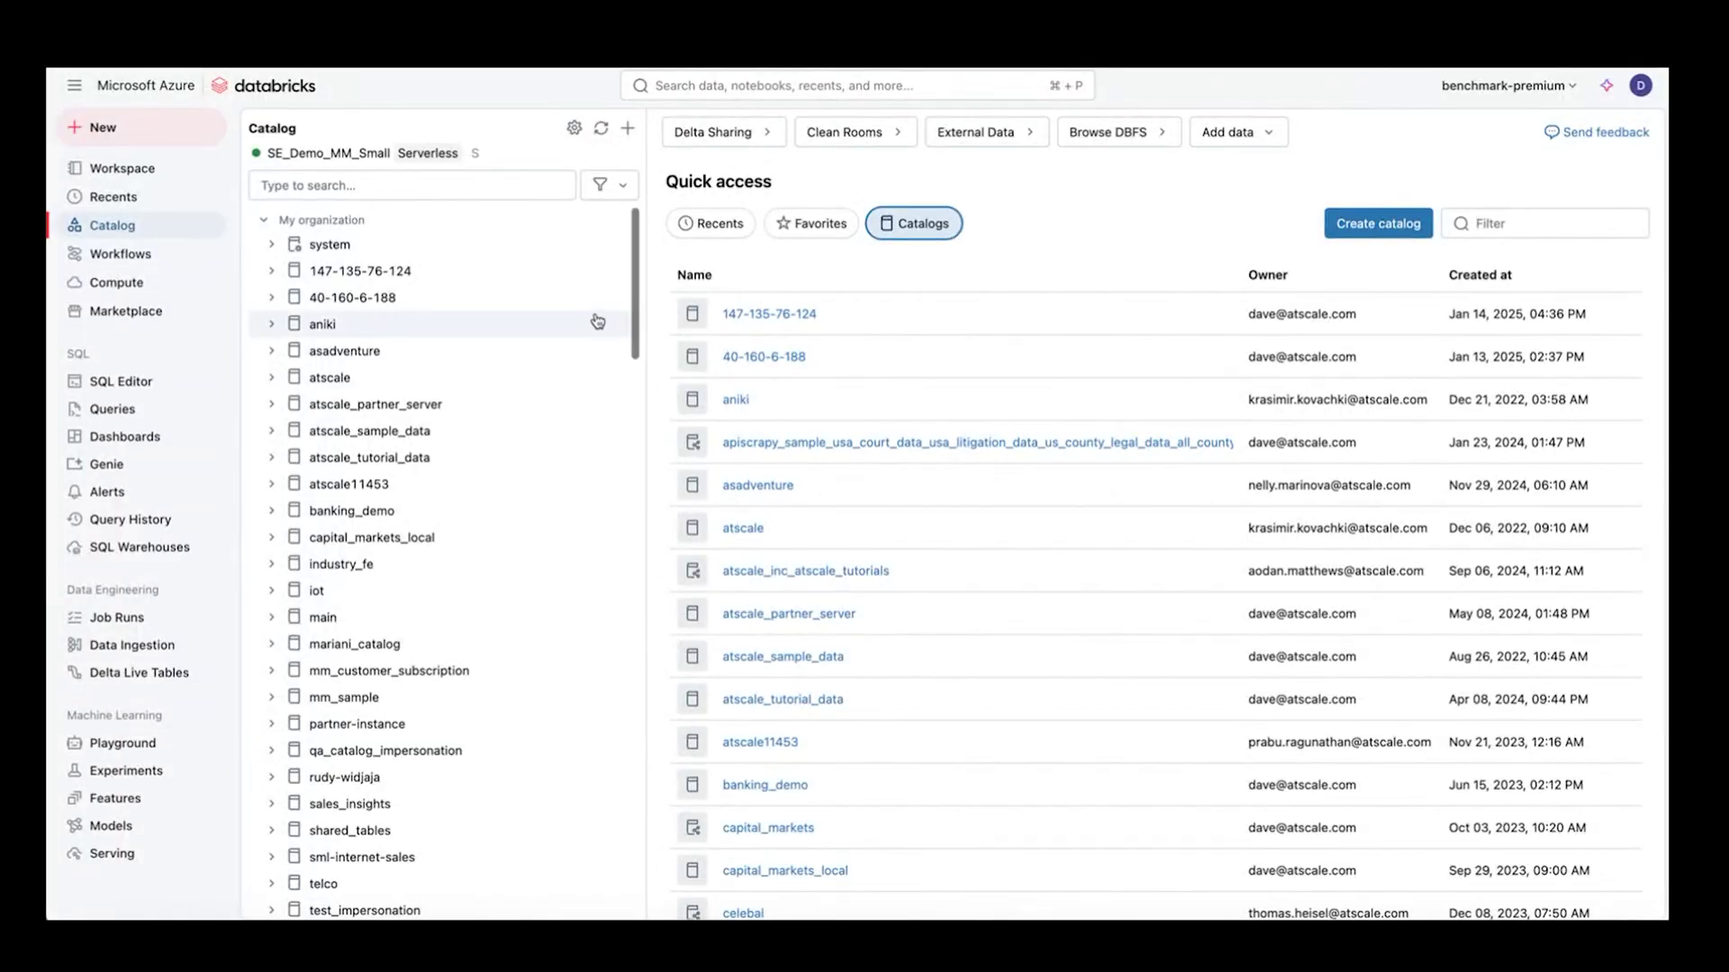
pyautogui.click(1002, 135)
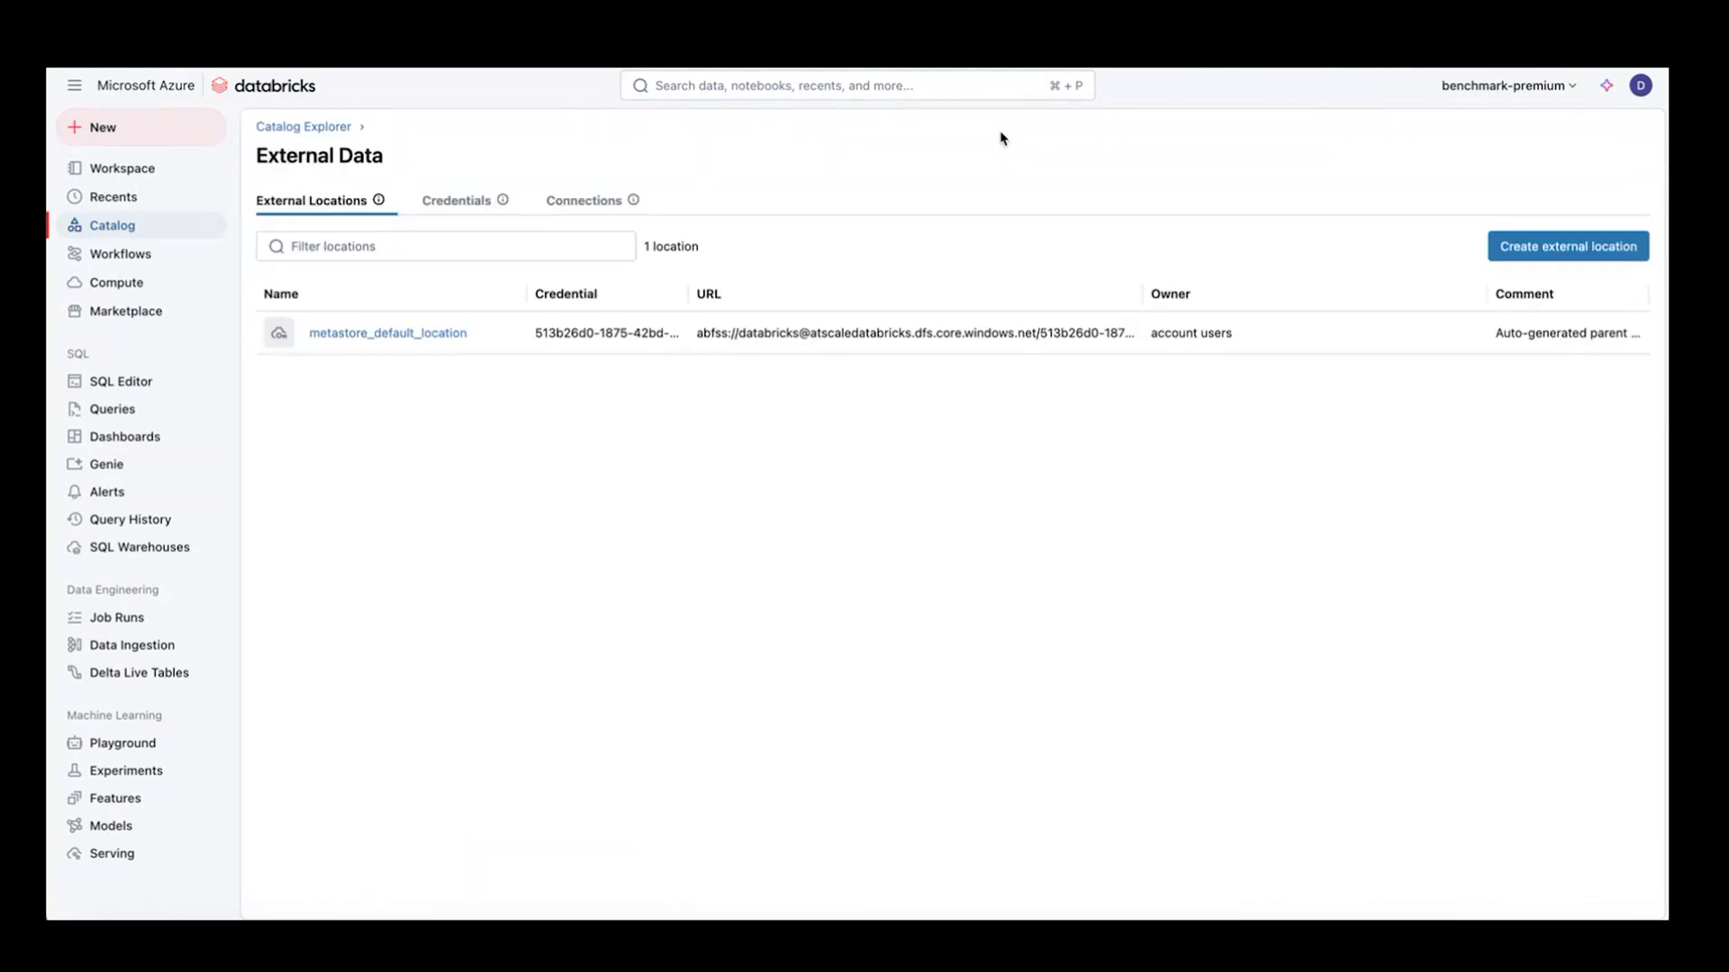
pyautogui.click(591, 205)
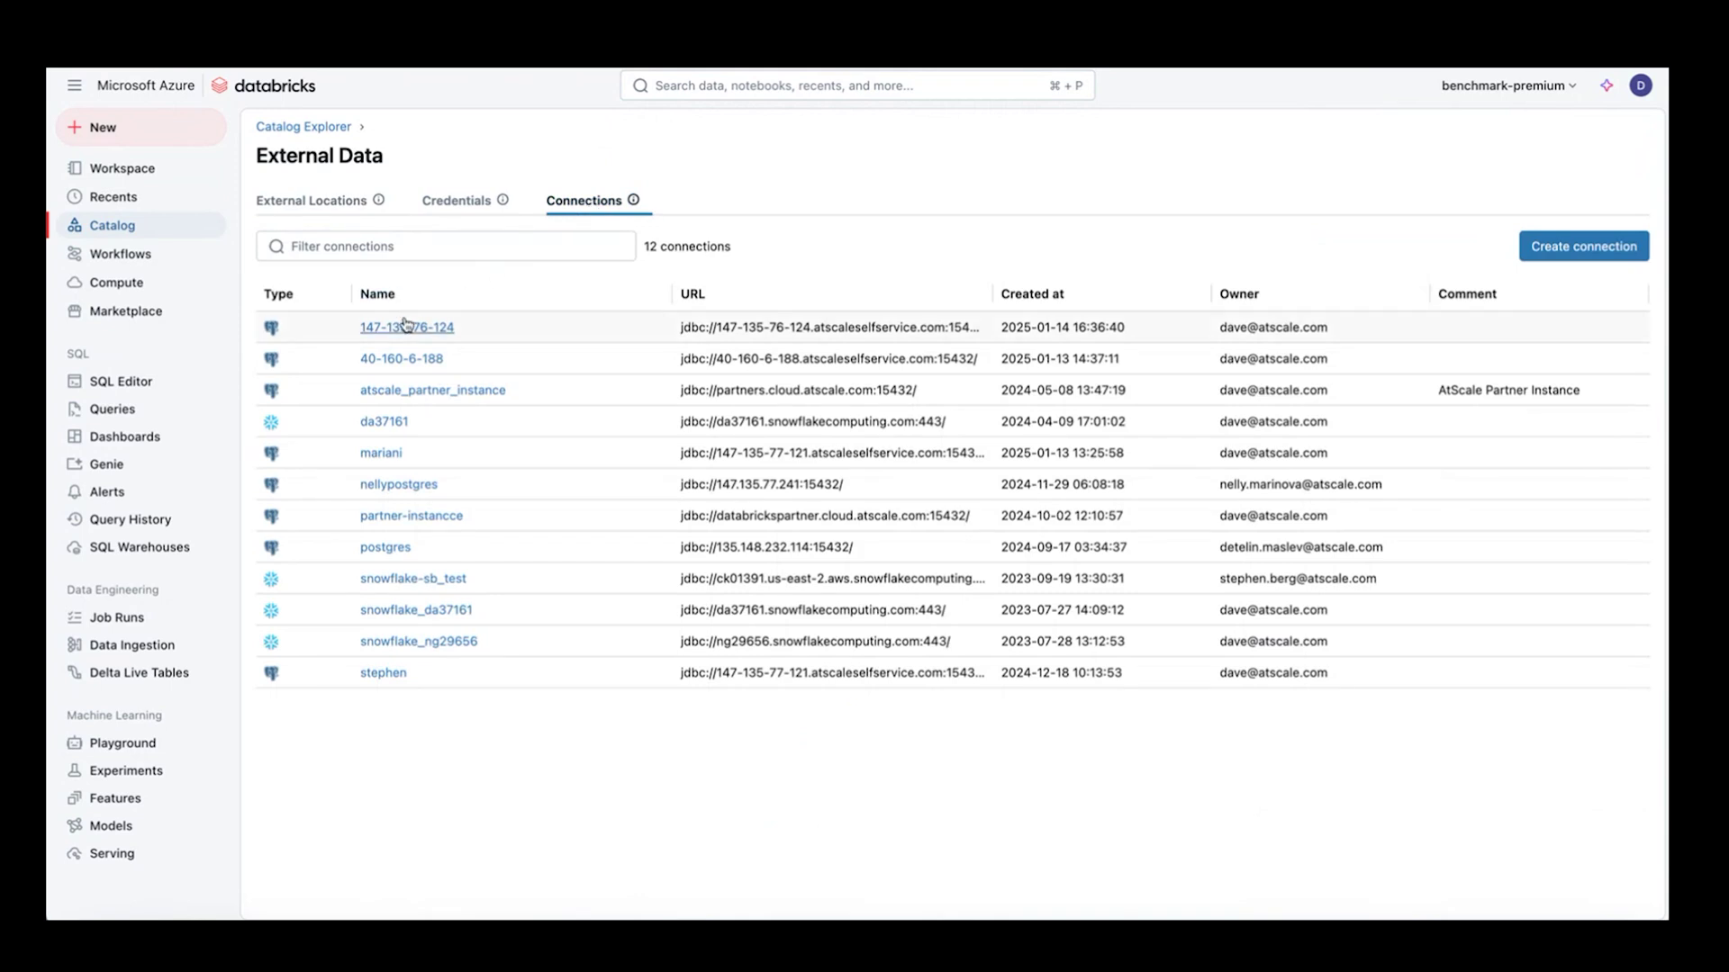
pyautogui.click(407, 329)
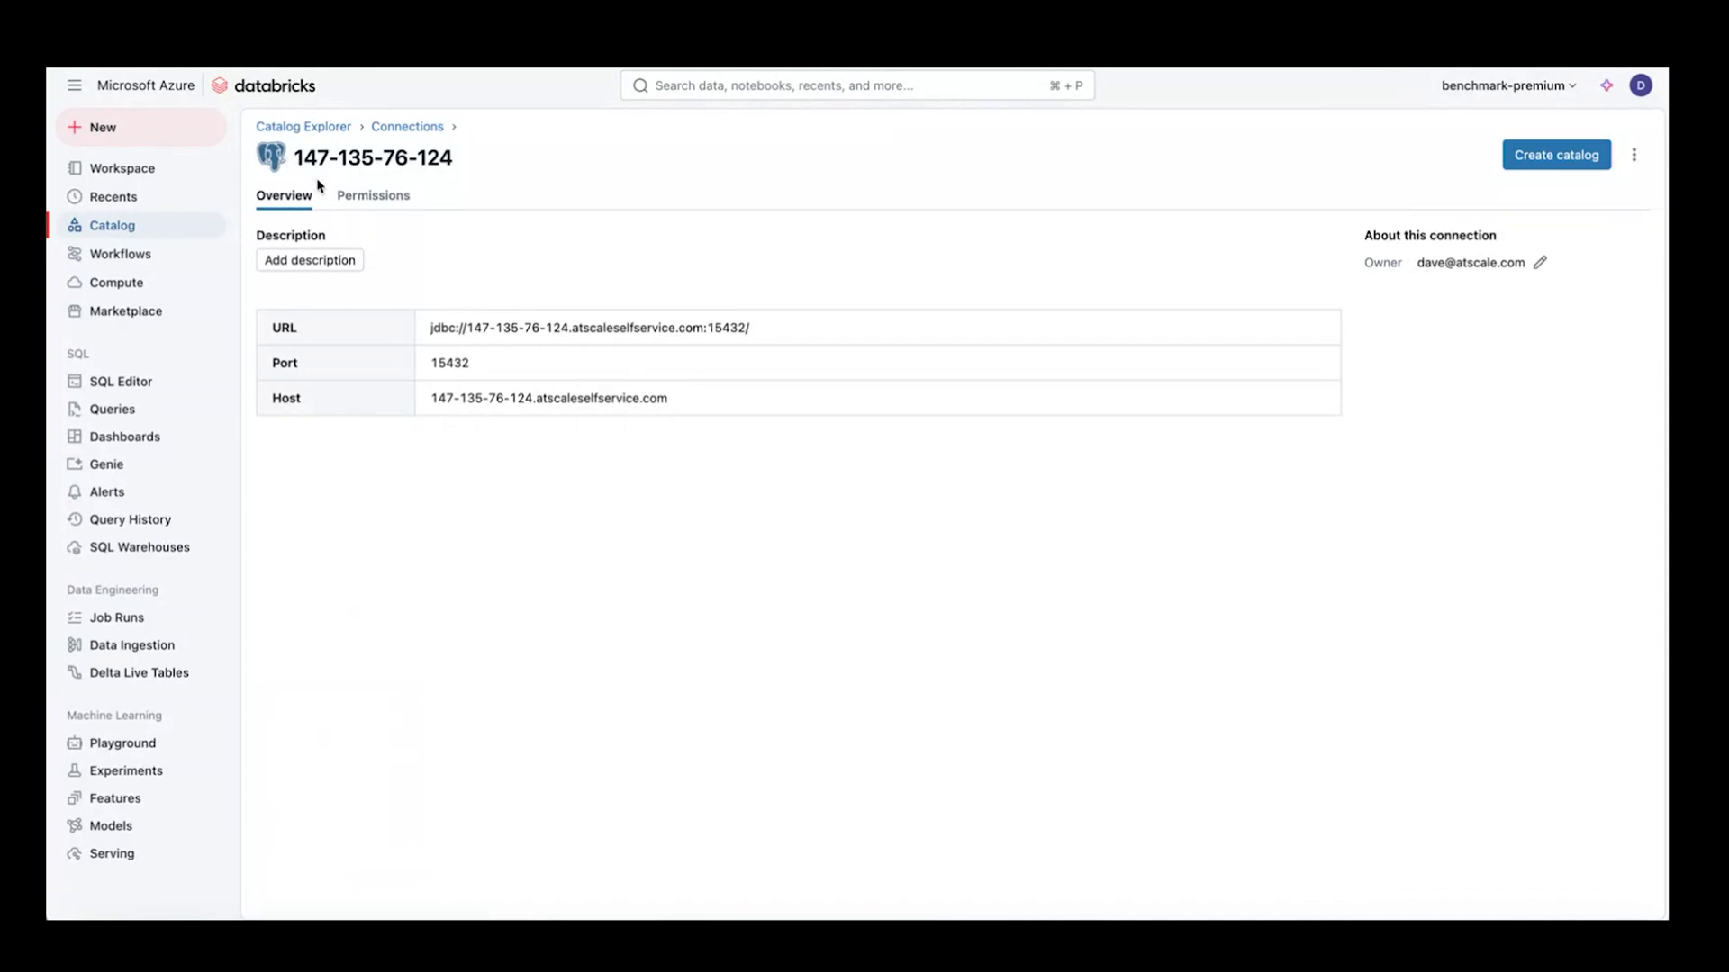
pyautogui.moveTo(778, 337); pyautogui.dragTo(430, 331)
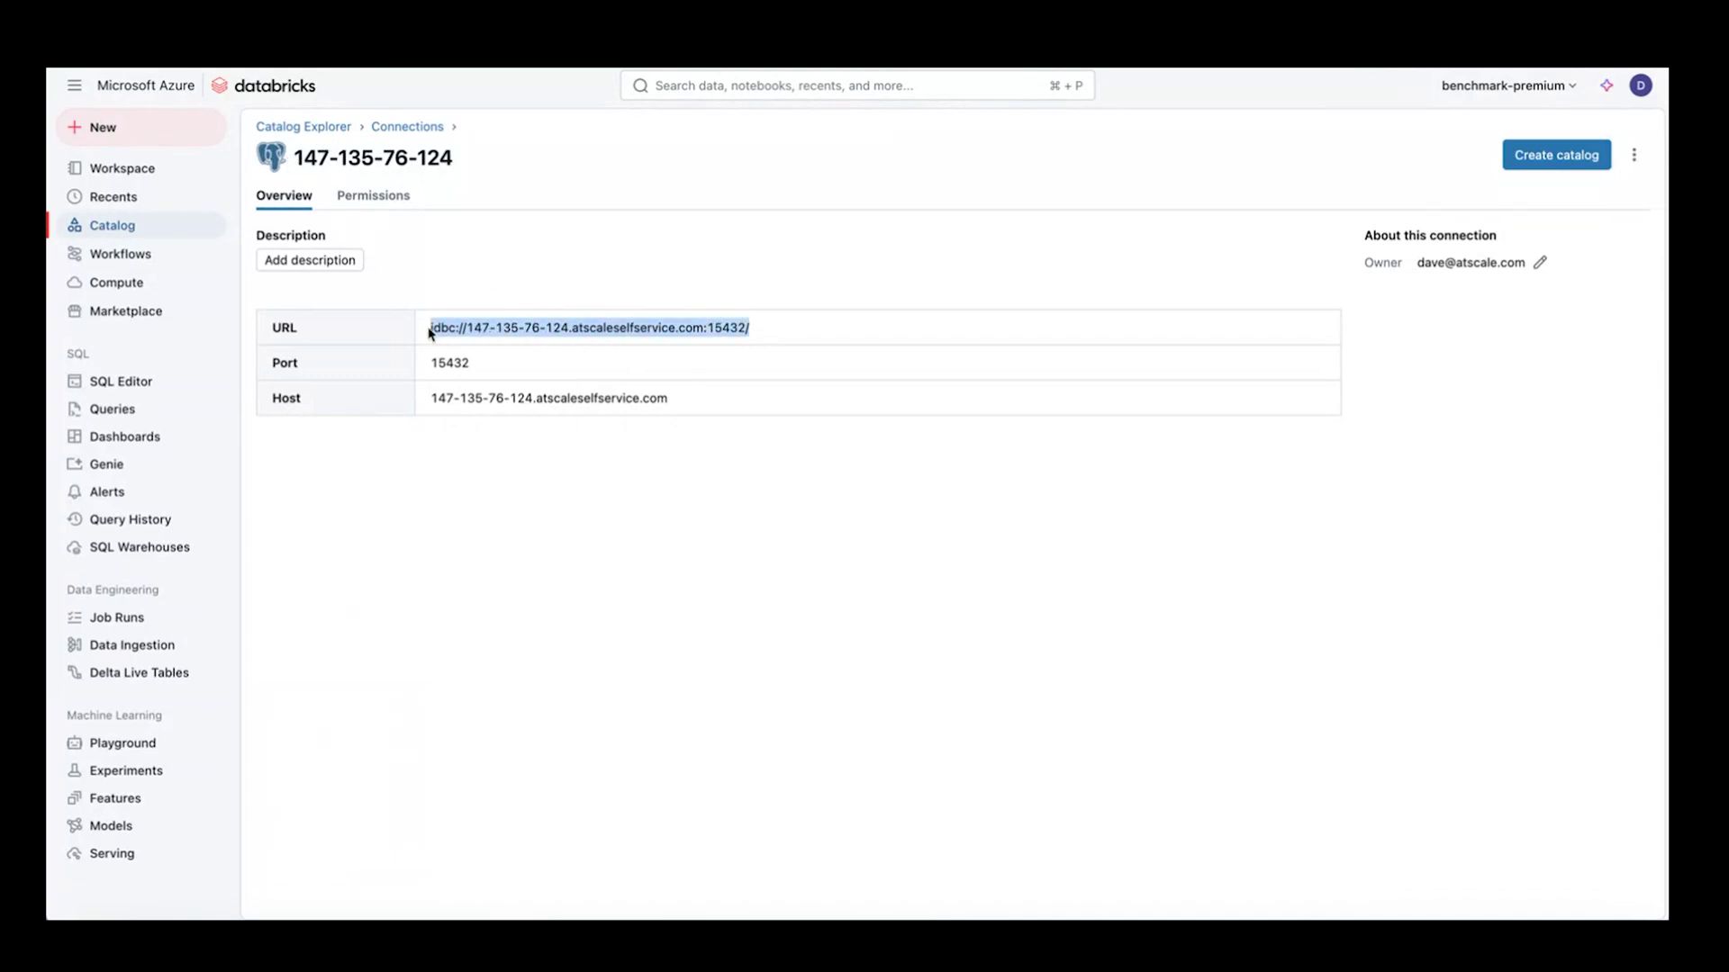
pyautogui.click(116, 232)
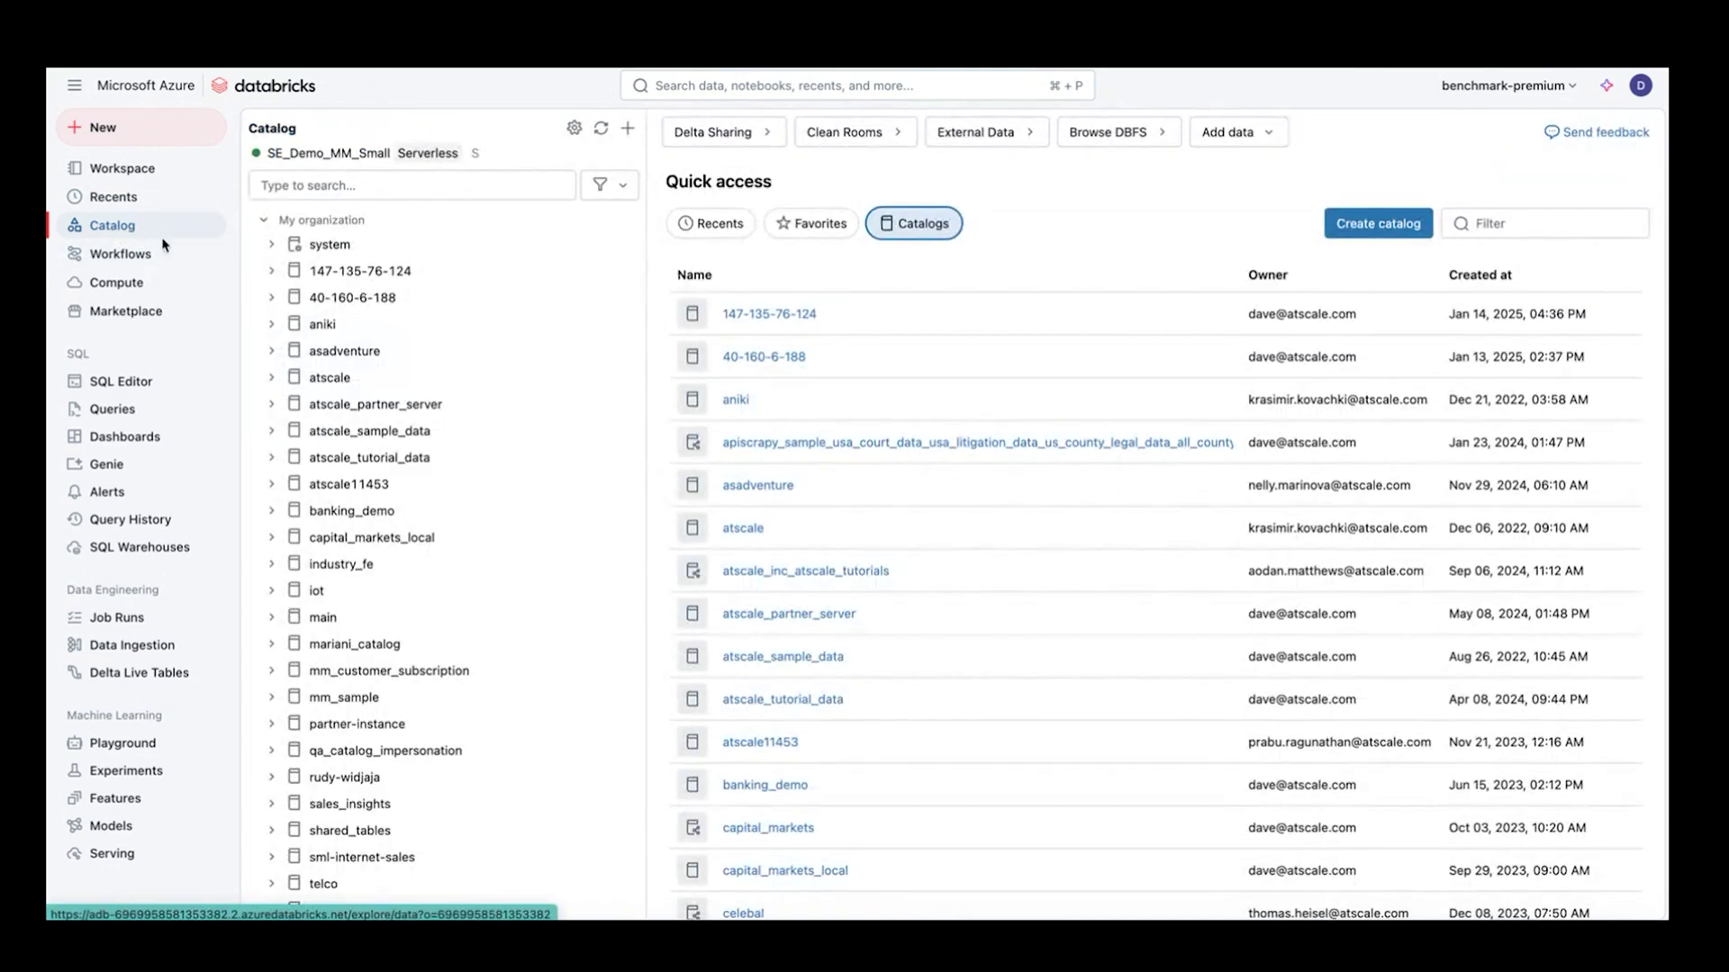
pyautogui.click(272, 271)
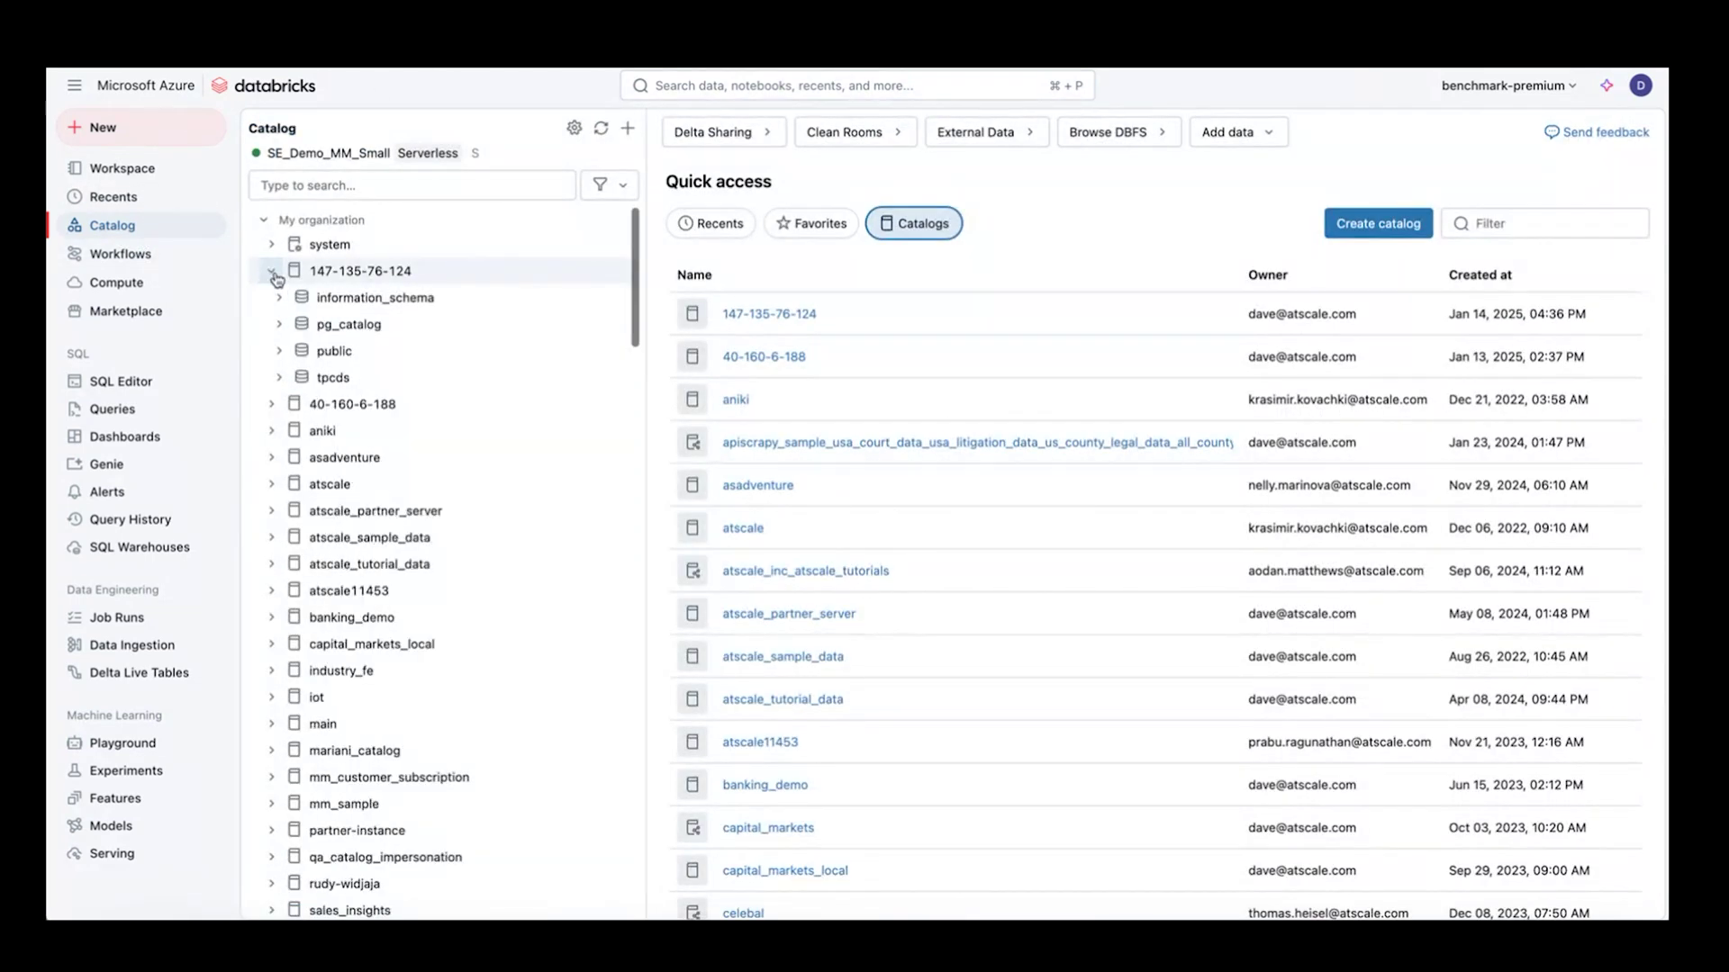
pyautogui.click(600, 128)
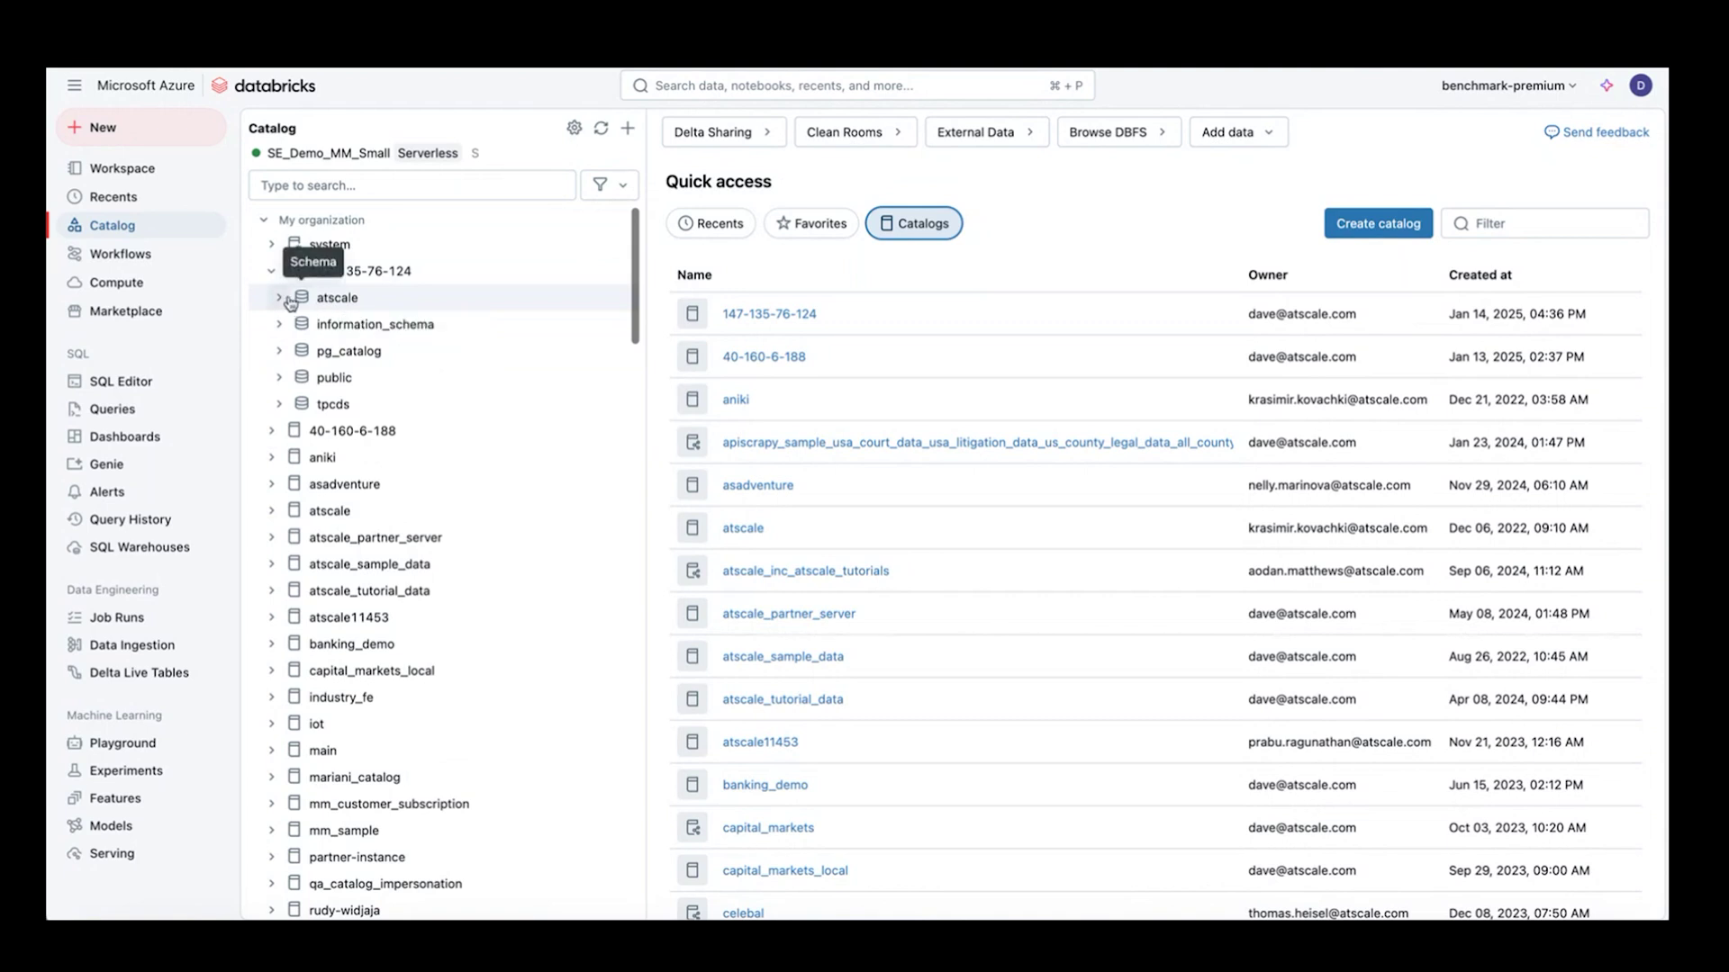
pyautogui.click(340, 300)
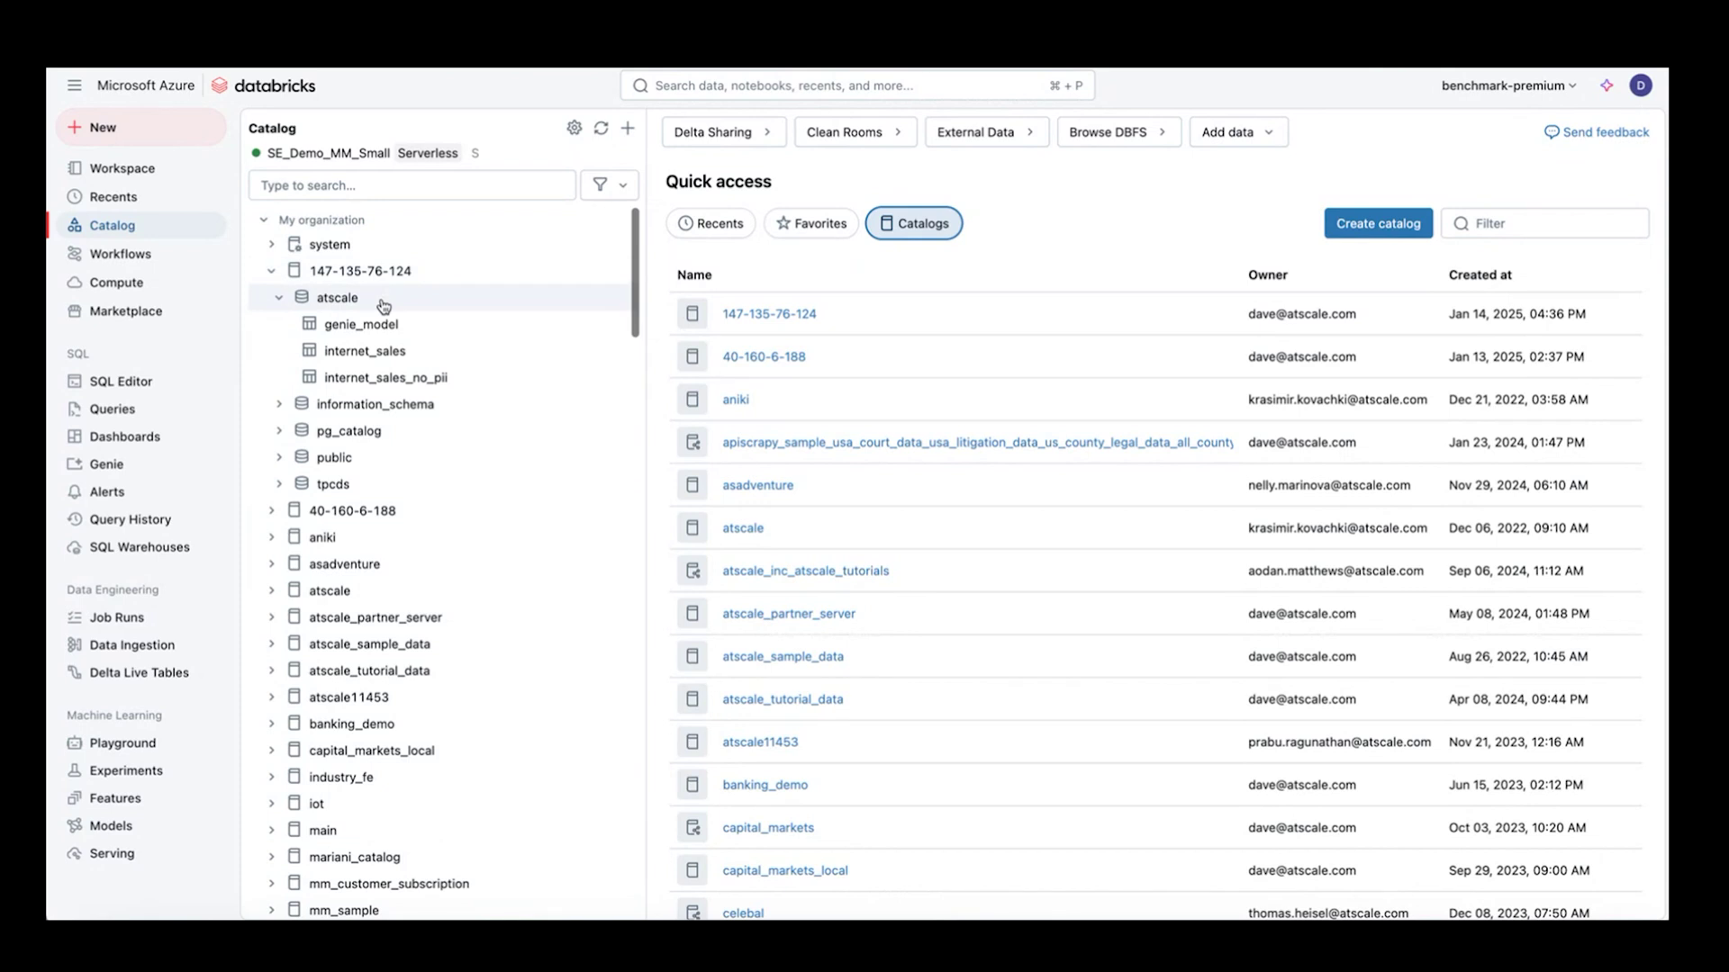
pyautogui.click(375, 325)
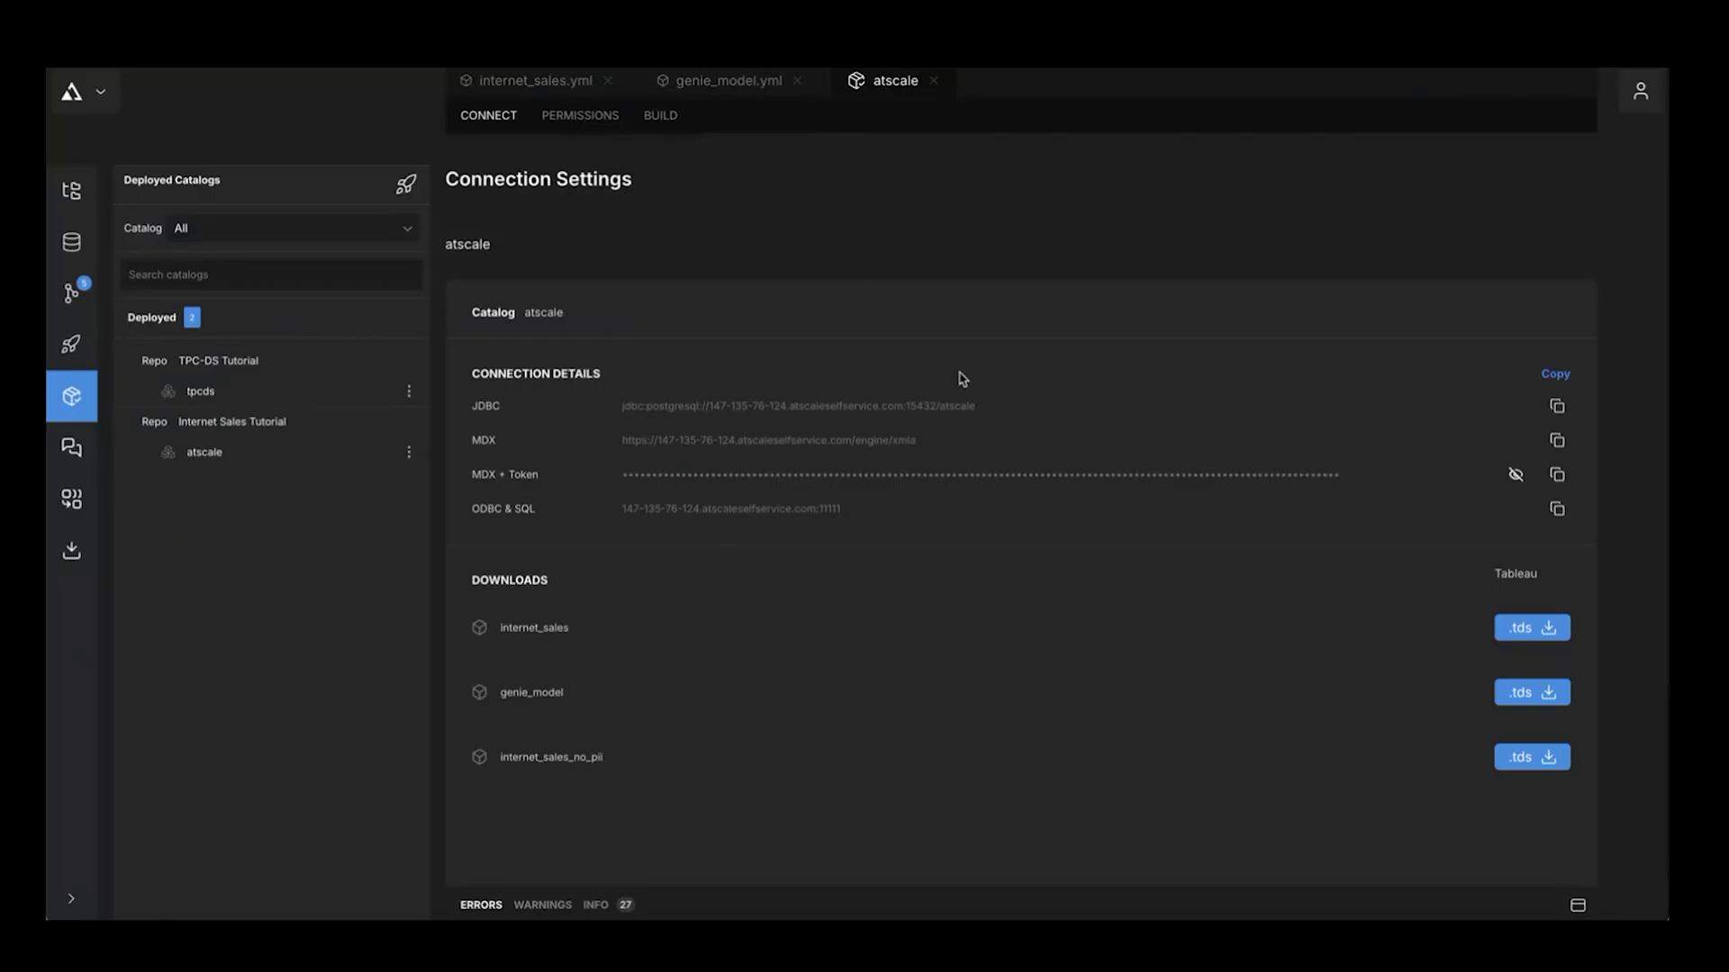
# Step: Open models > genie_model.yml from the repository browser to show the Genie Model canvas
pyautogui.click(71, 189)
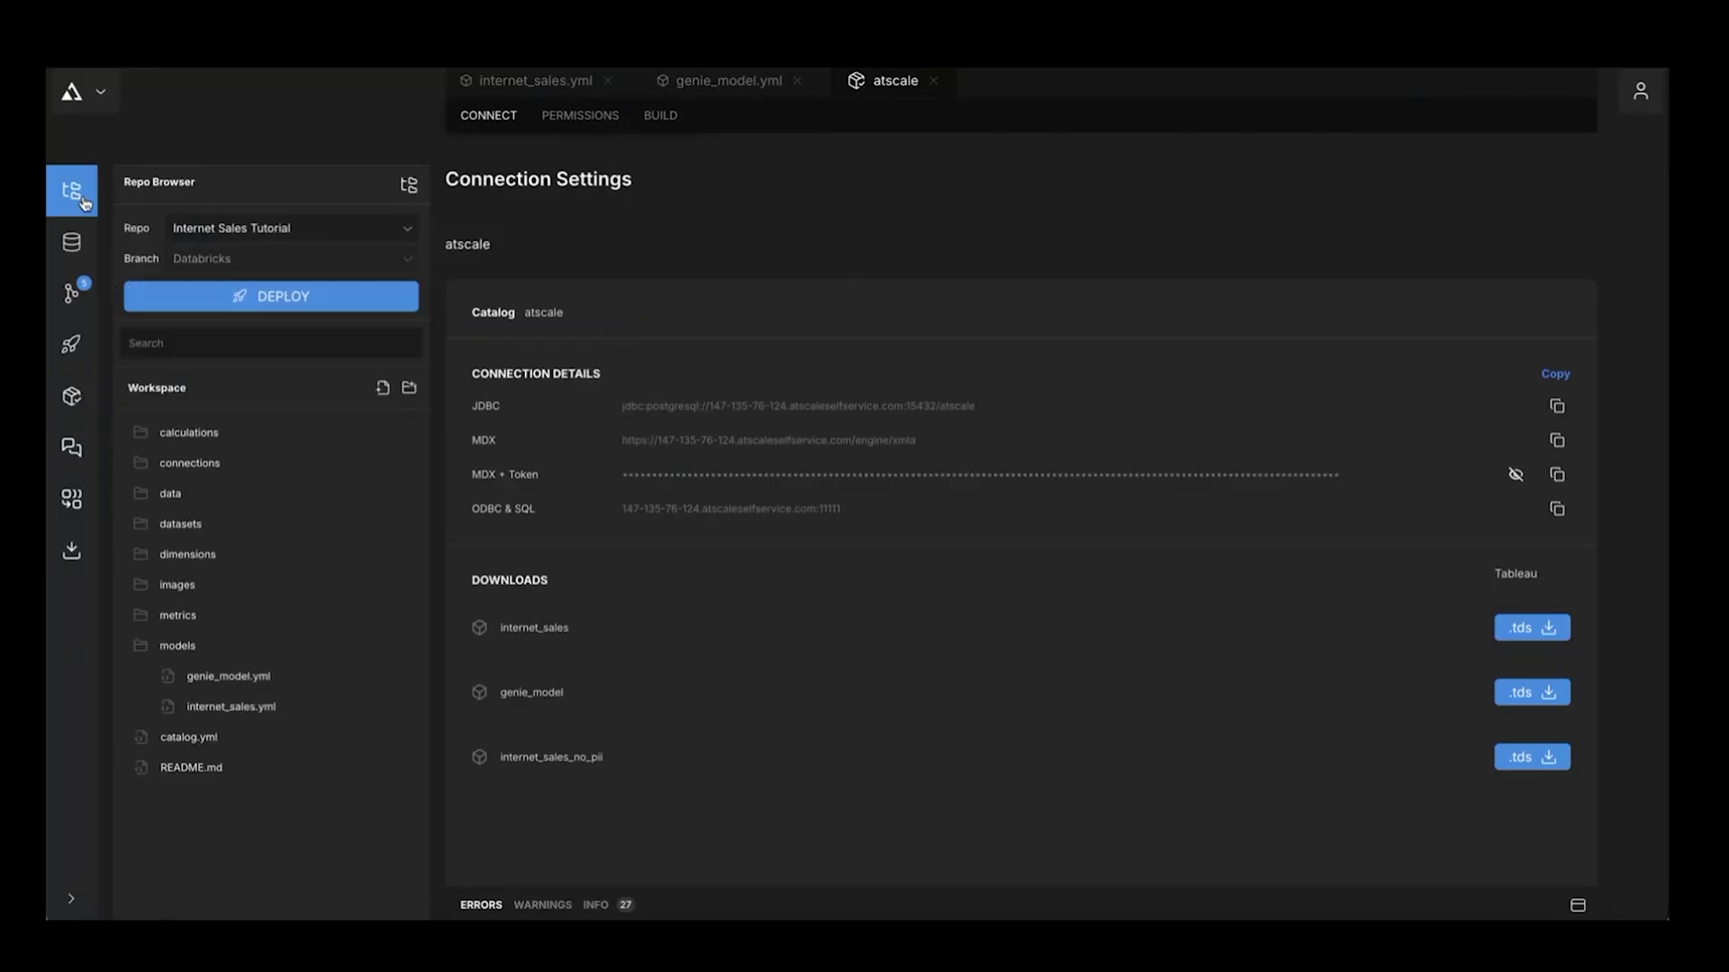
pyautogui.click(224, 677)
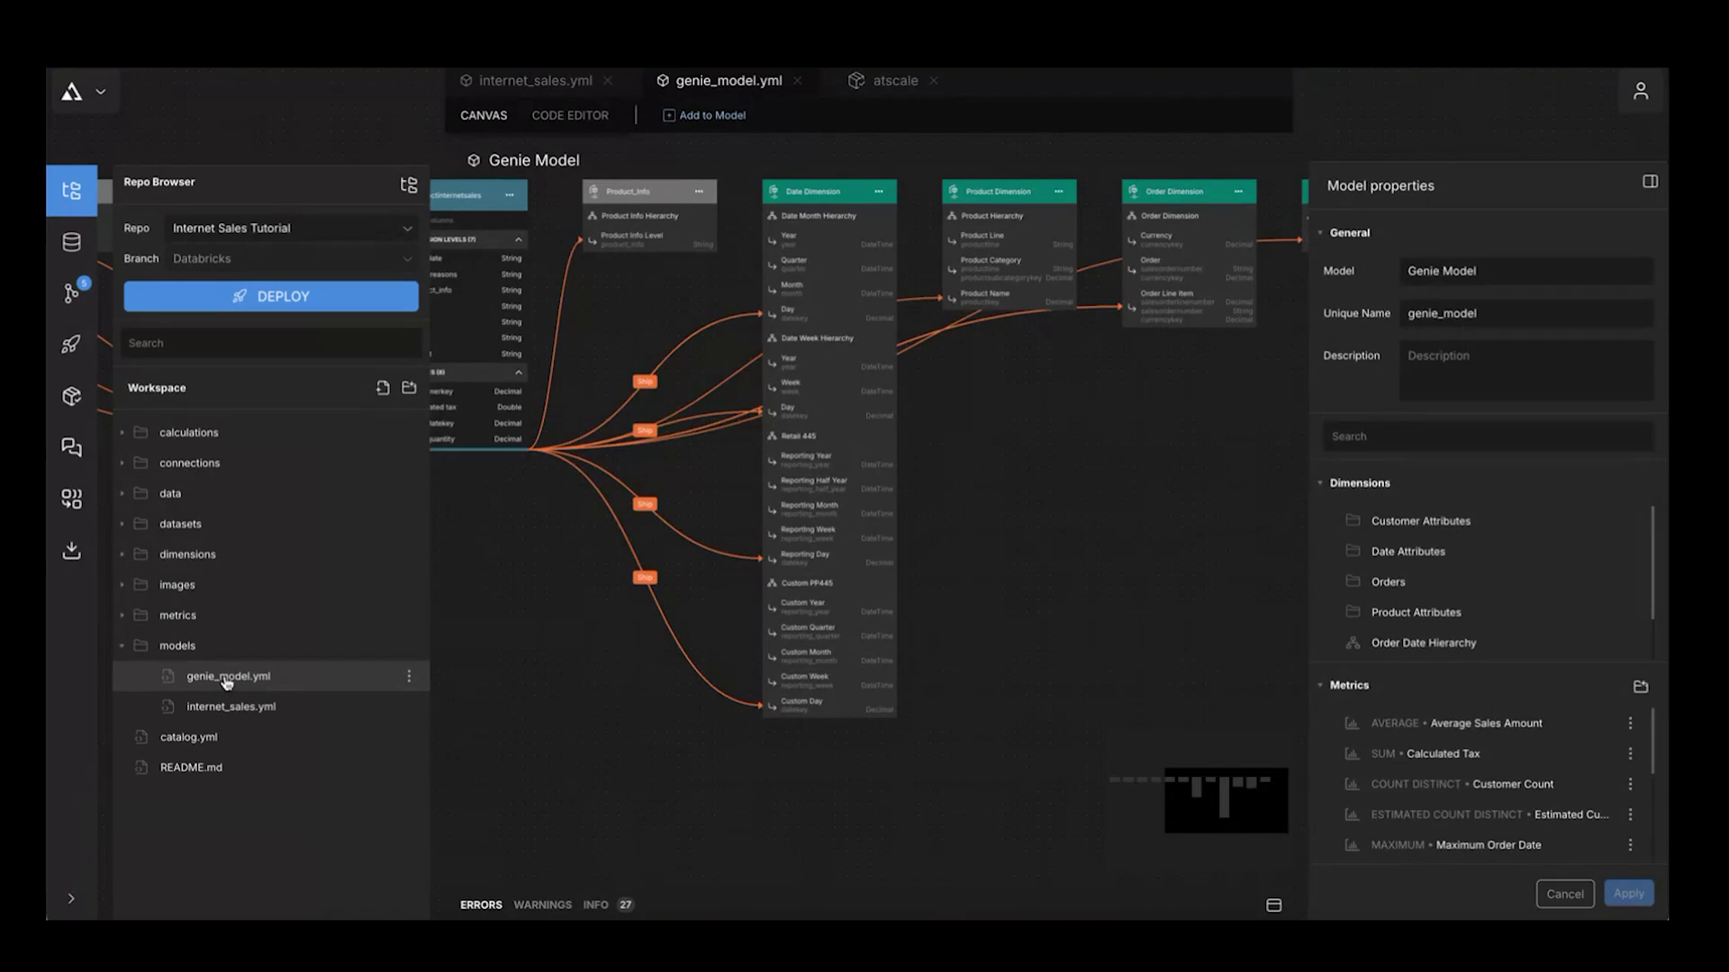
pyautogui.scroll(-3, 980, 610)
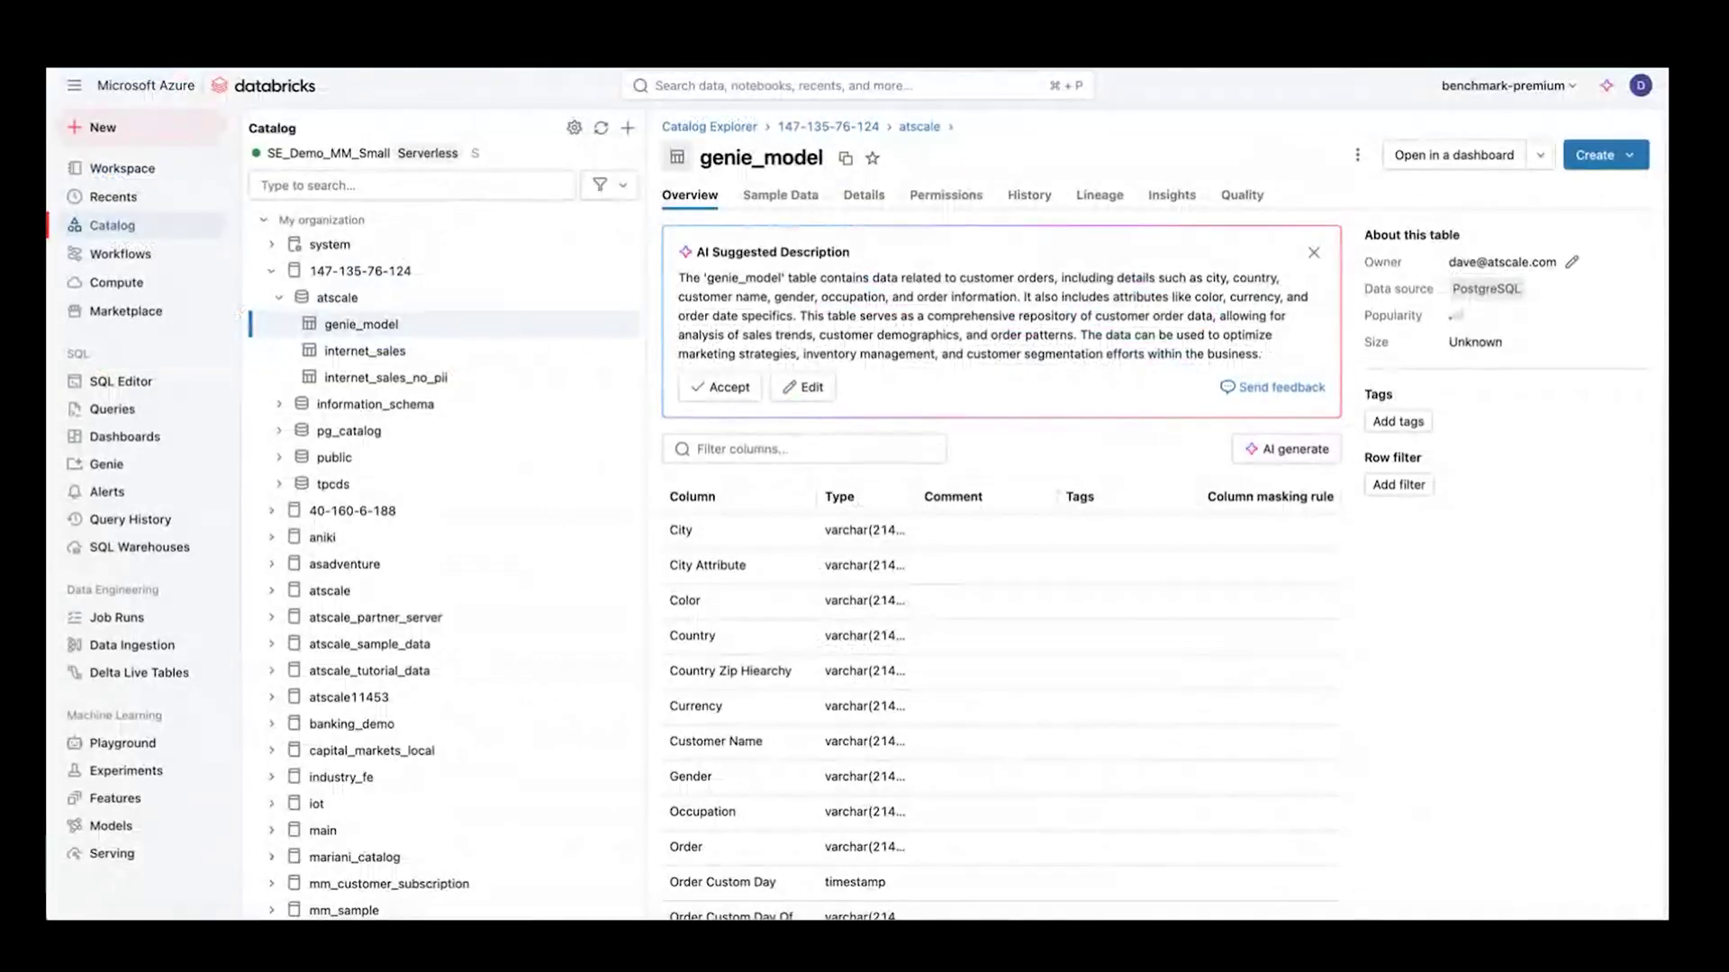
# Step: Jump to page 7 of genie_model's column list to see its measures
pyautogui.scroll(-3, 1058, 673)
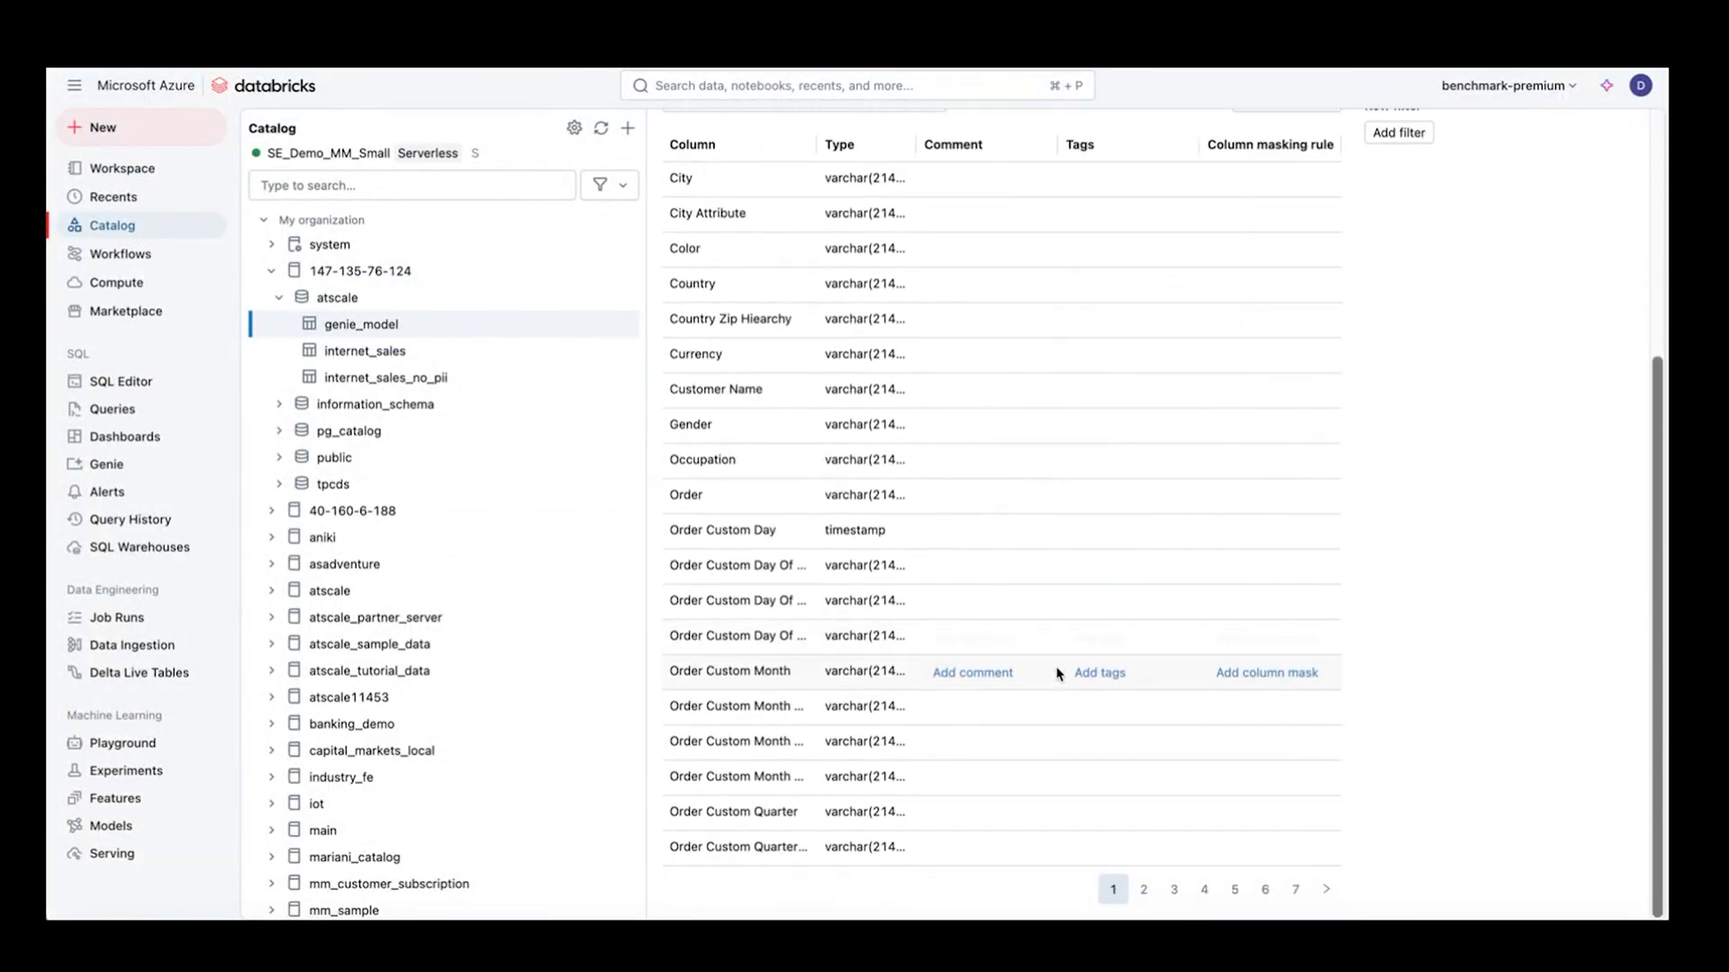
pyautogui.click(1296, 891)
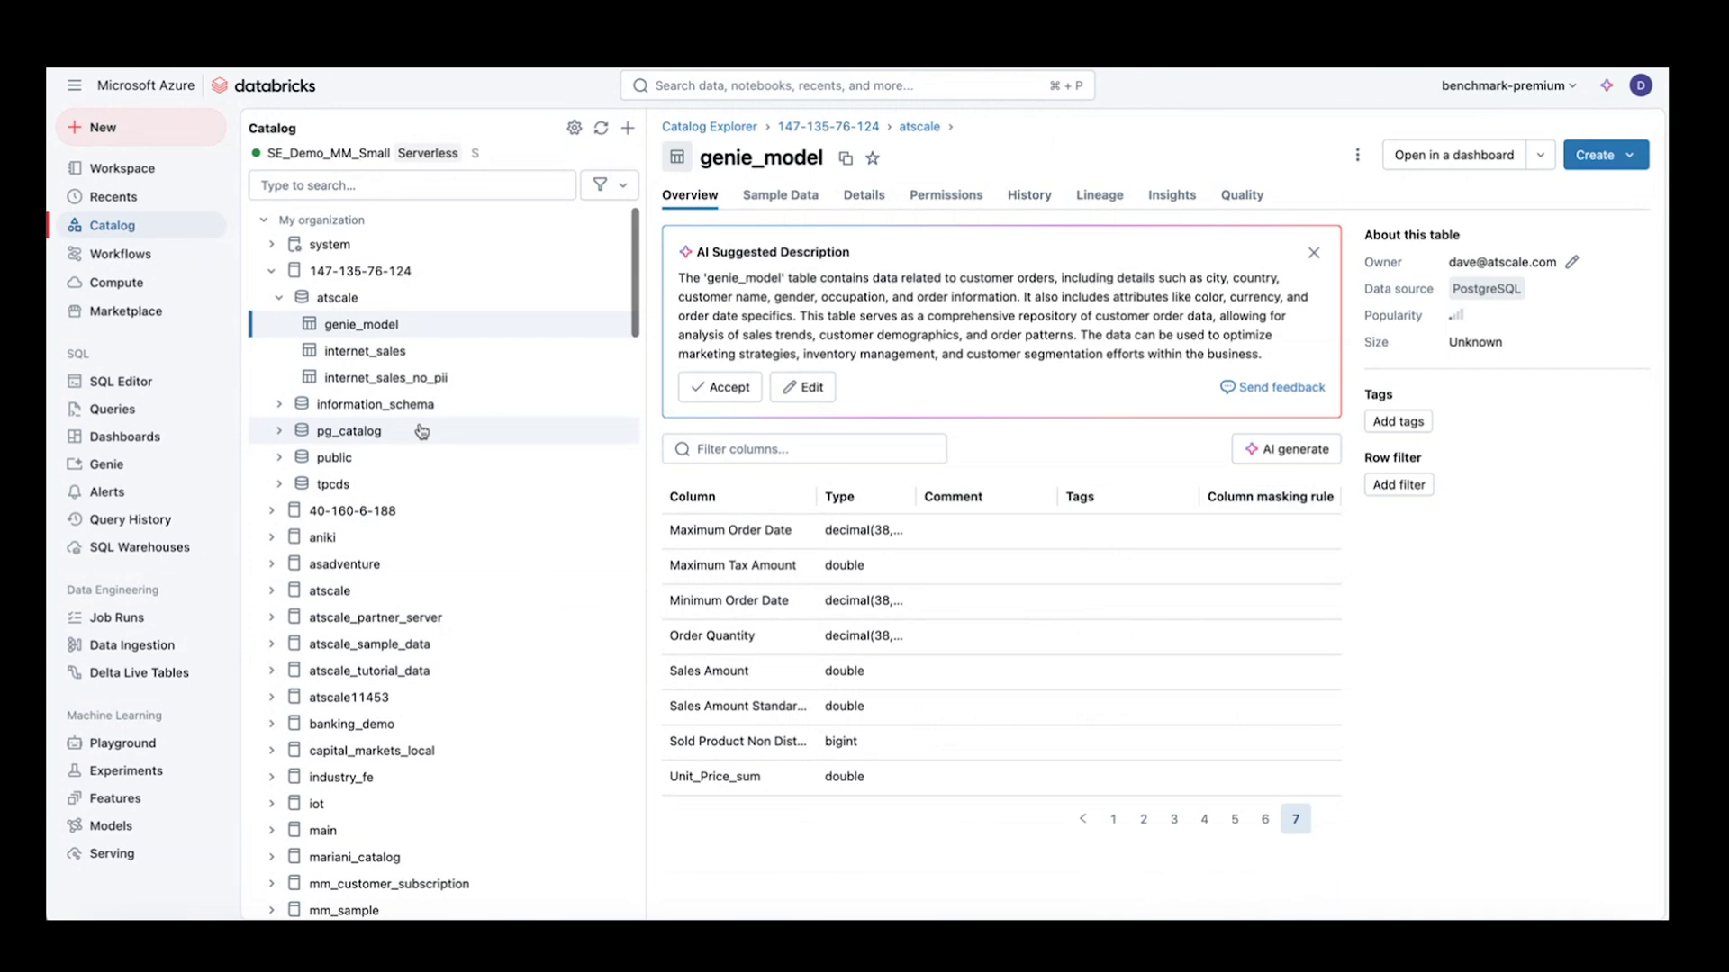
# Step: Create and save a Genie space titled 'Genie Store' built on the genie_model table
pyautogui.click(106, 467)
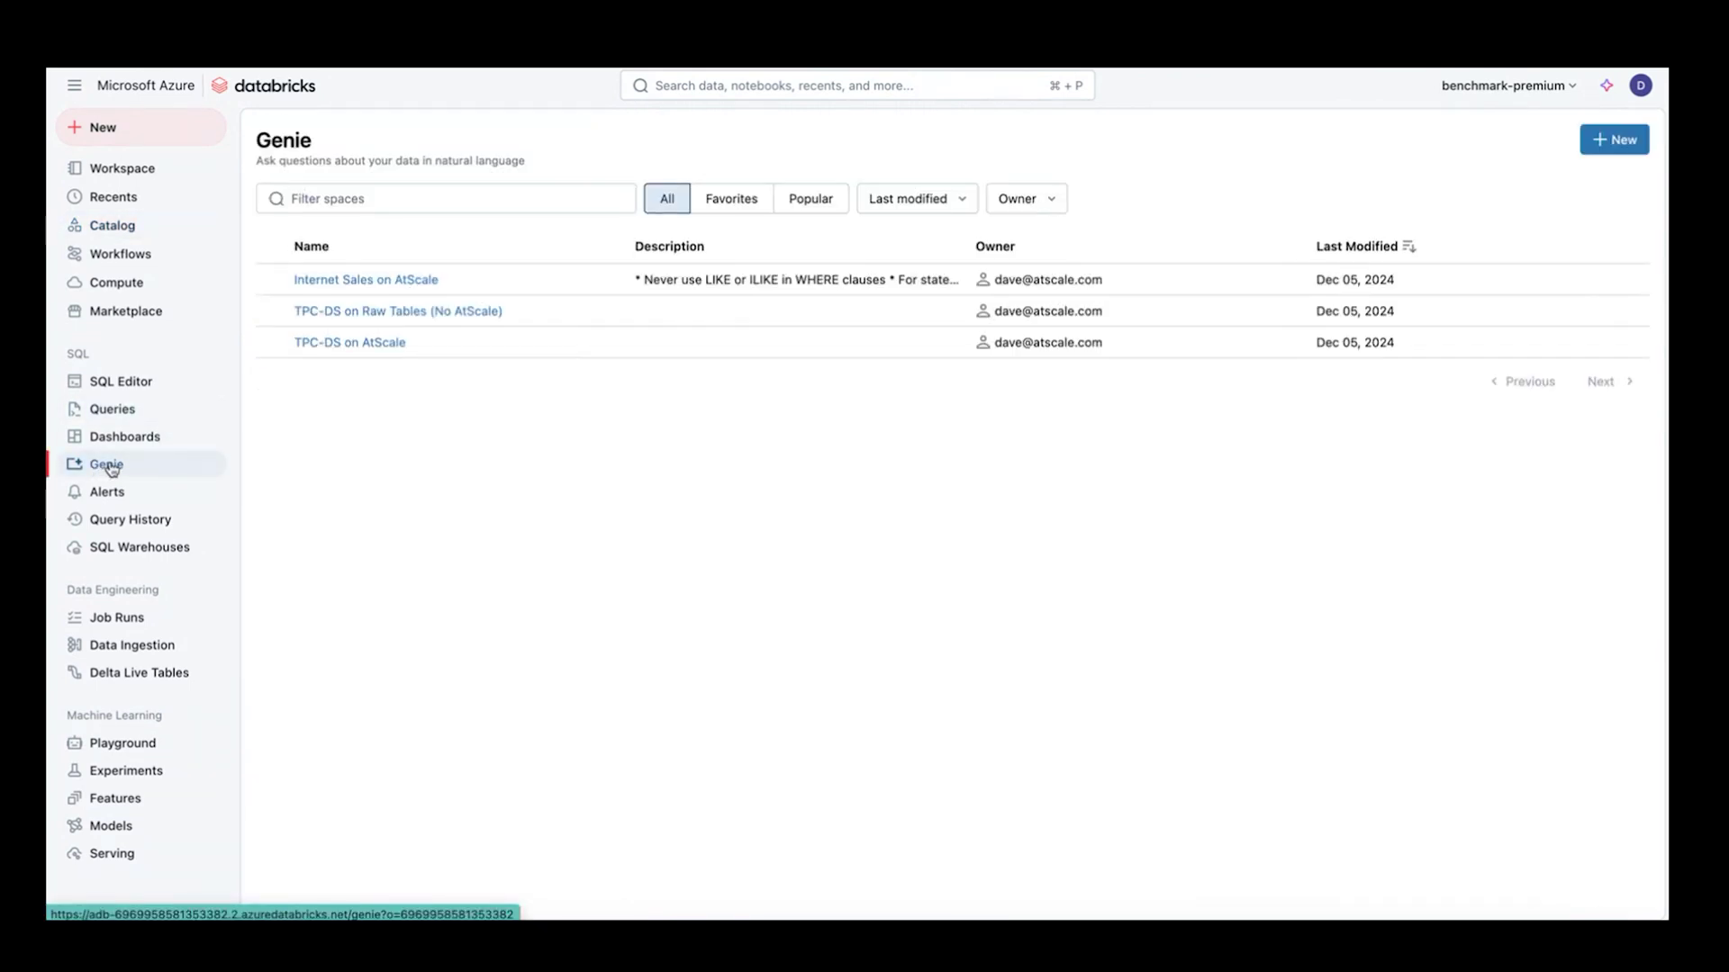
pyautogui.click(1614, 140)
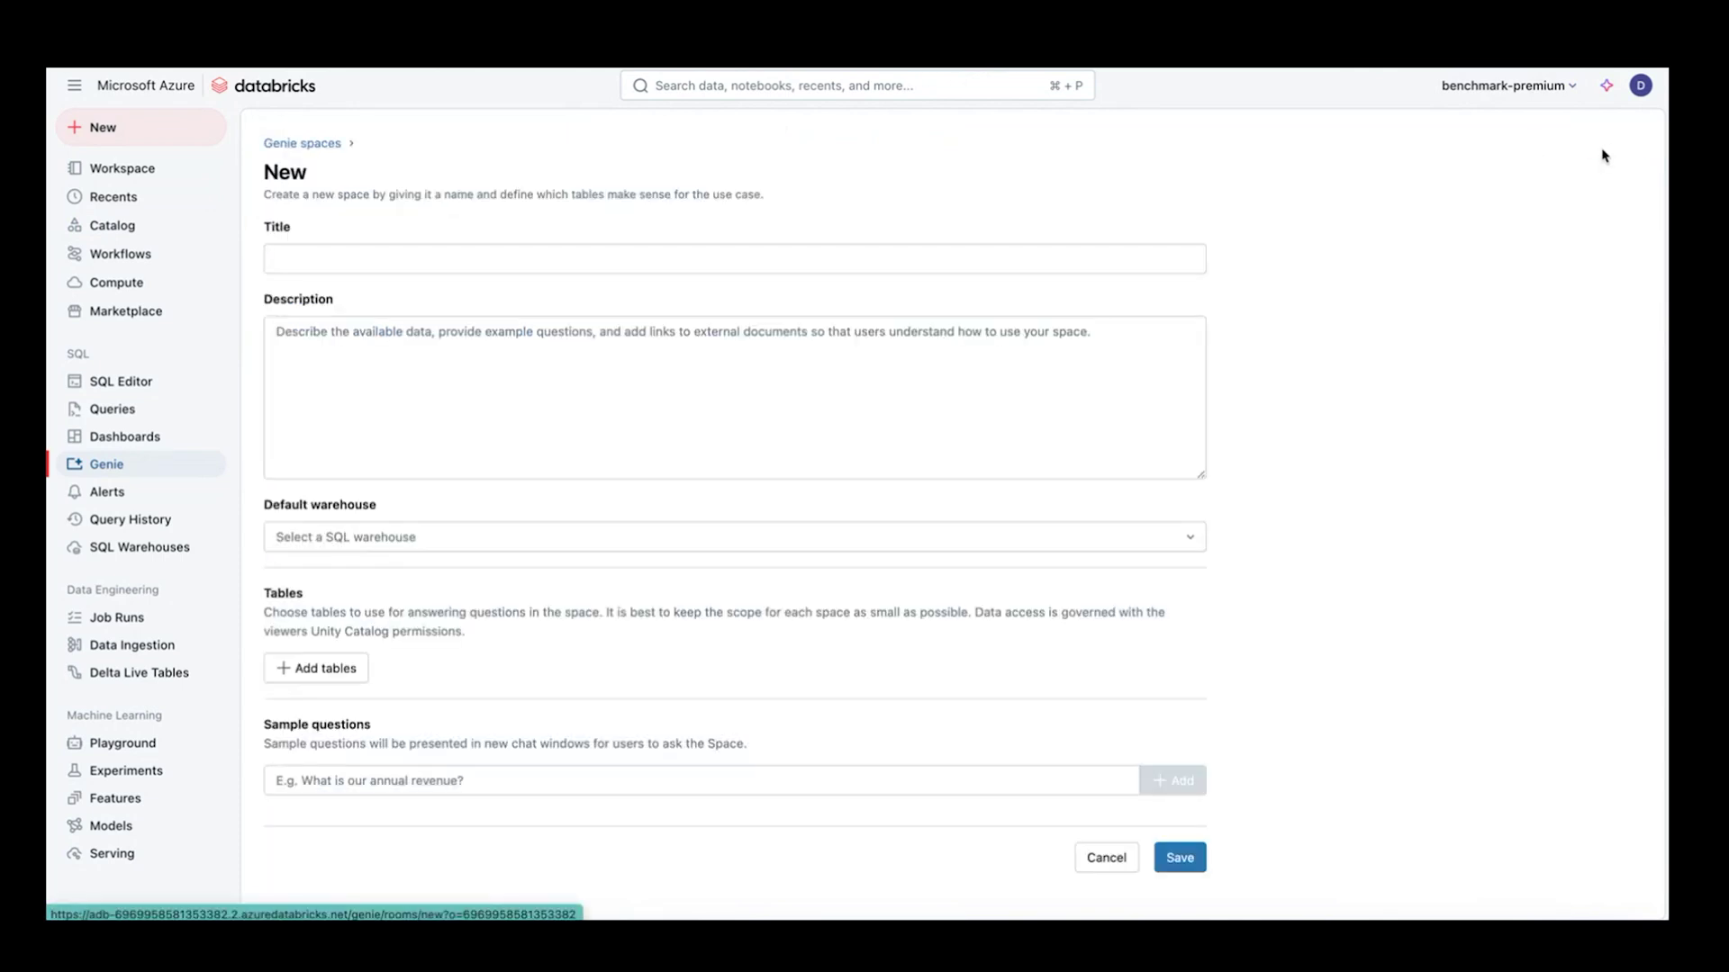
pyautogui.click(560, 263)
pyautogui.write('Genie Store')
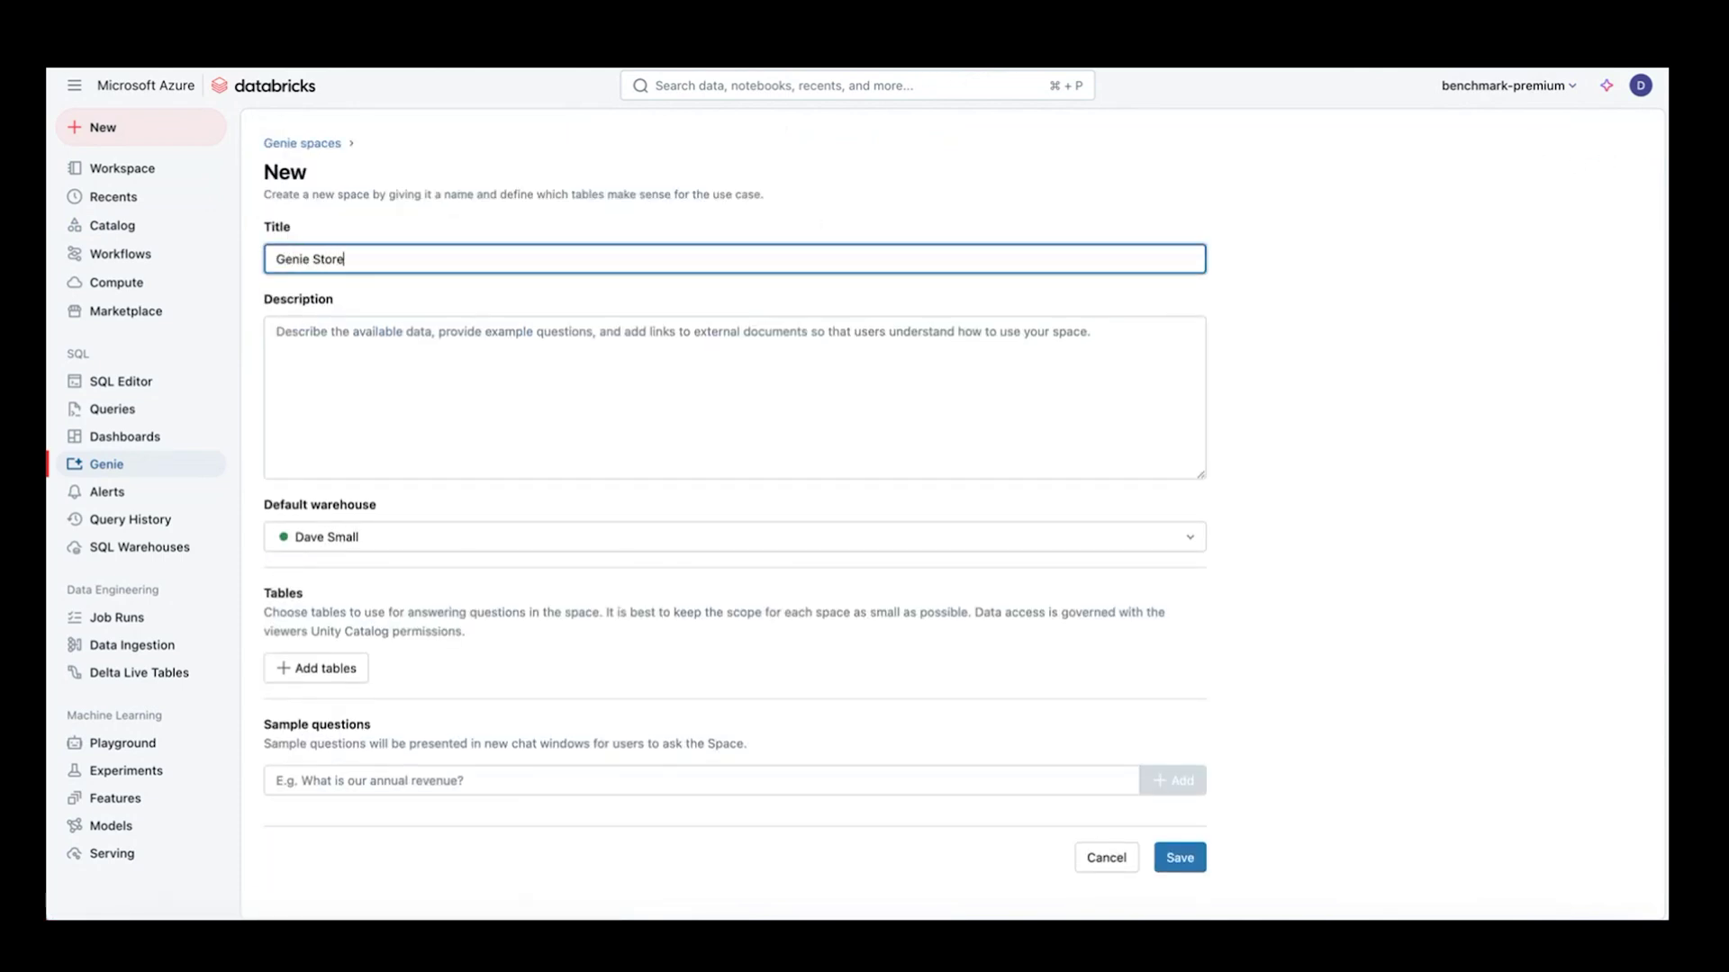
pyautogui.click(338, 668)
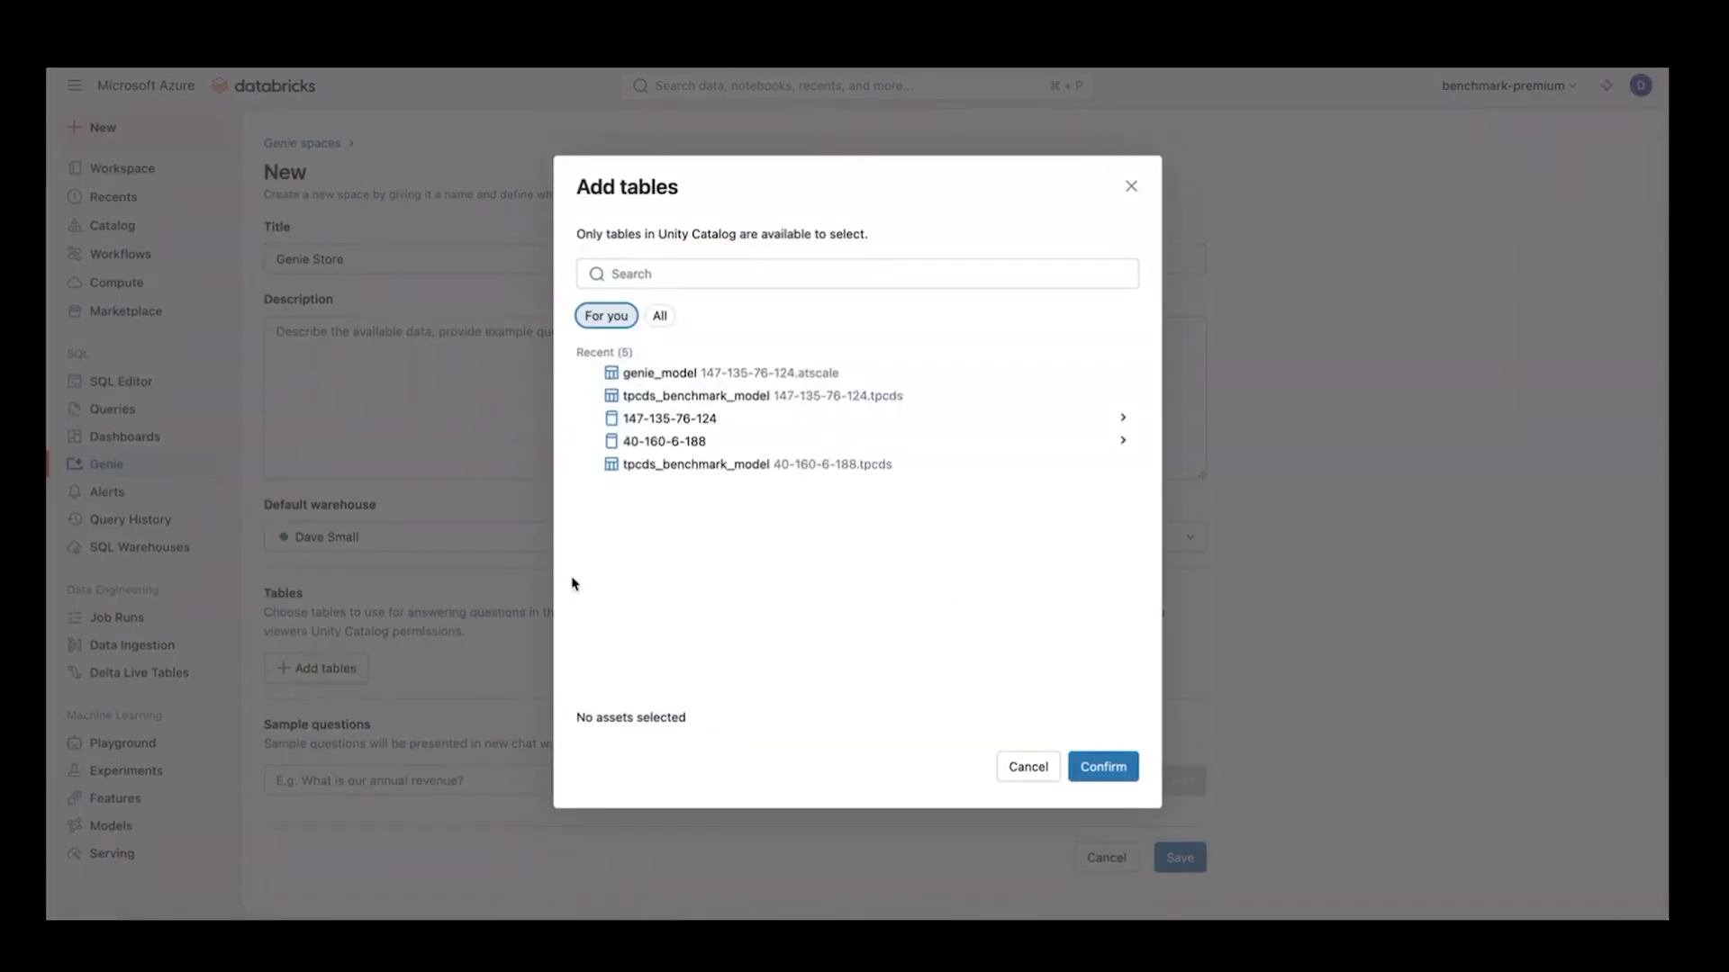
pyautogui.click(678, 378)
pyautogui.click(1103, 766)
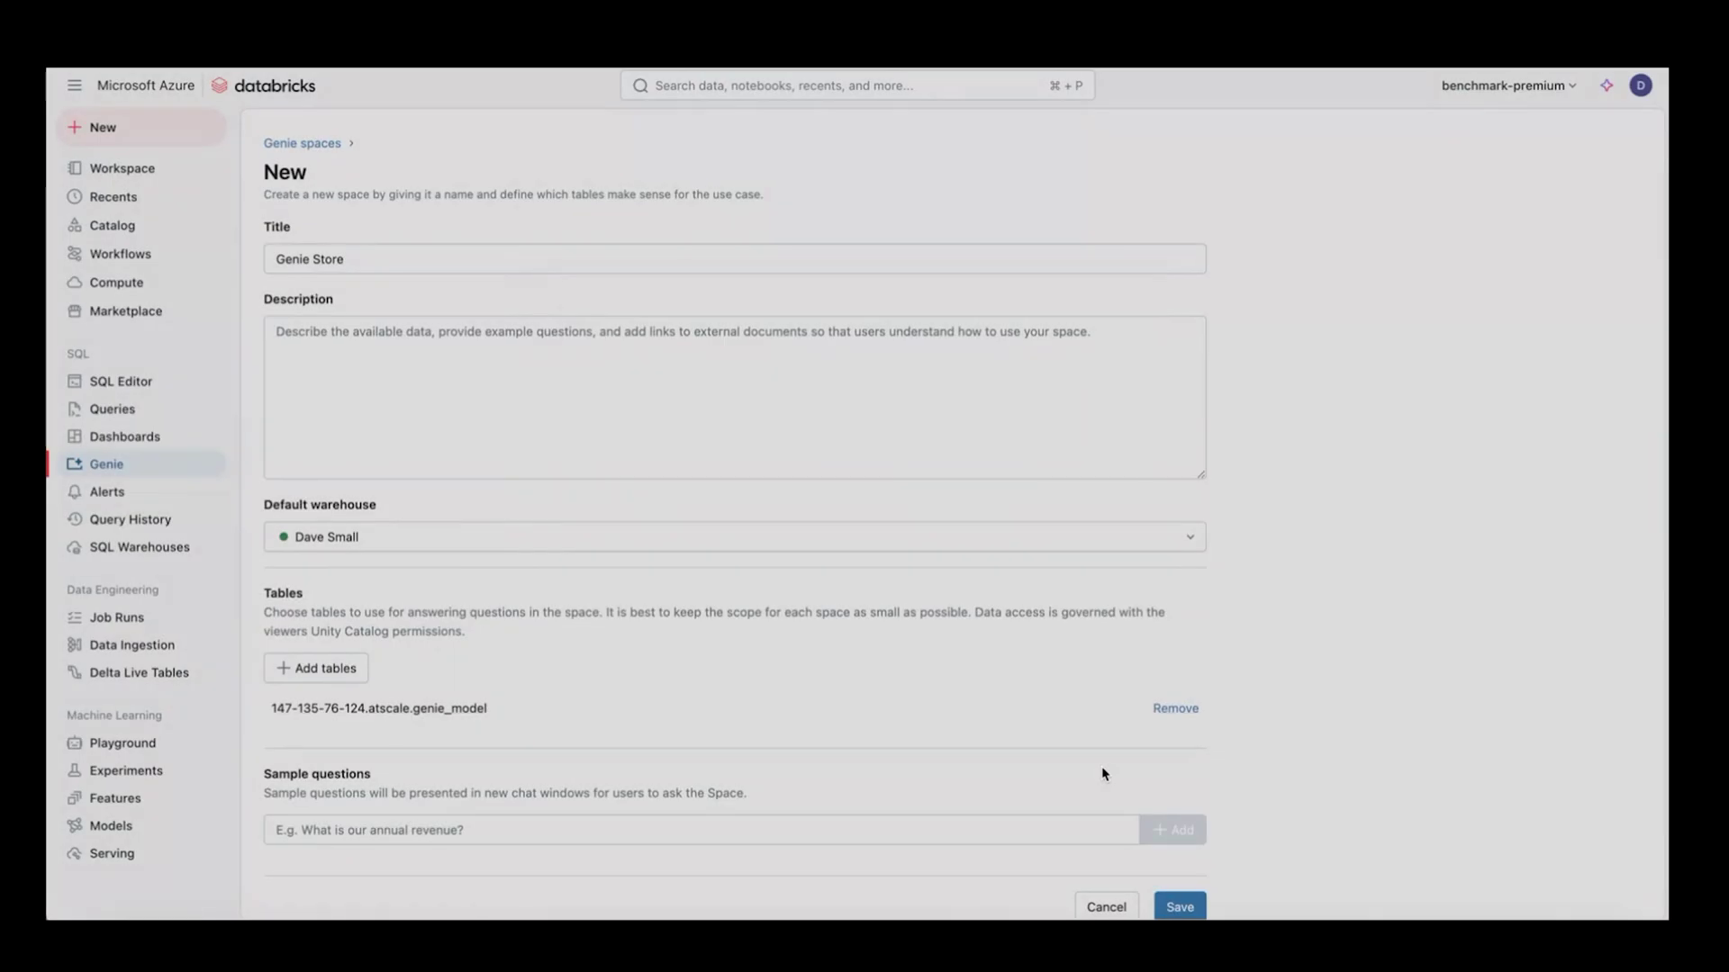
pyautogui.scroll(-1, 1091, 761)
pyautogui.click(1176, 880)
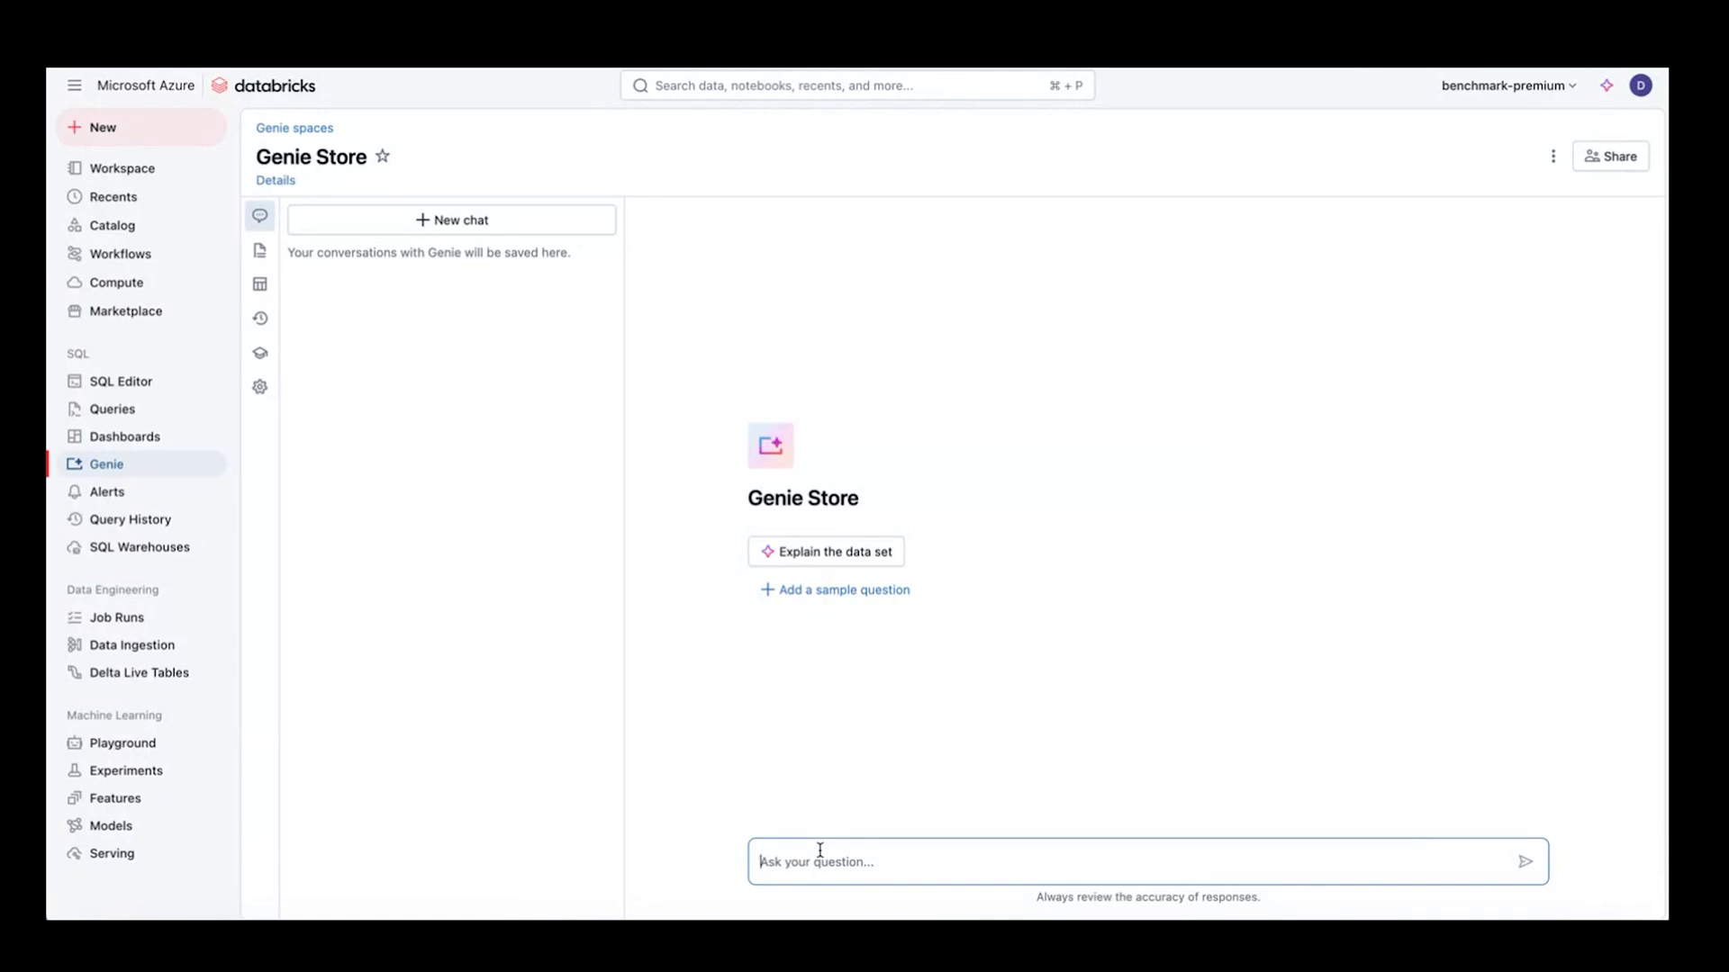
# Step: Ask Genie Store 'show me sales by order year and product for California'
pyautogui.write('sho')
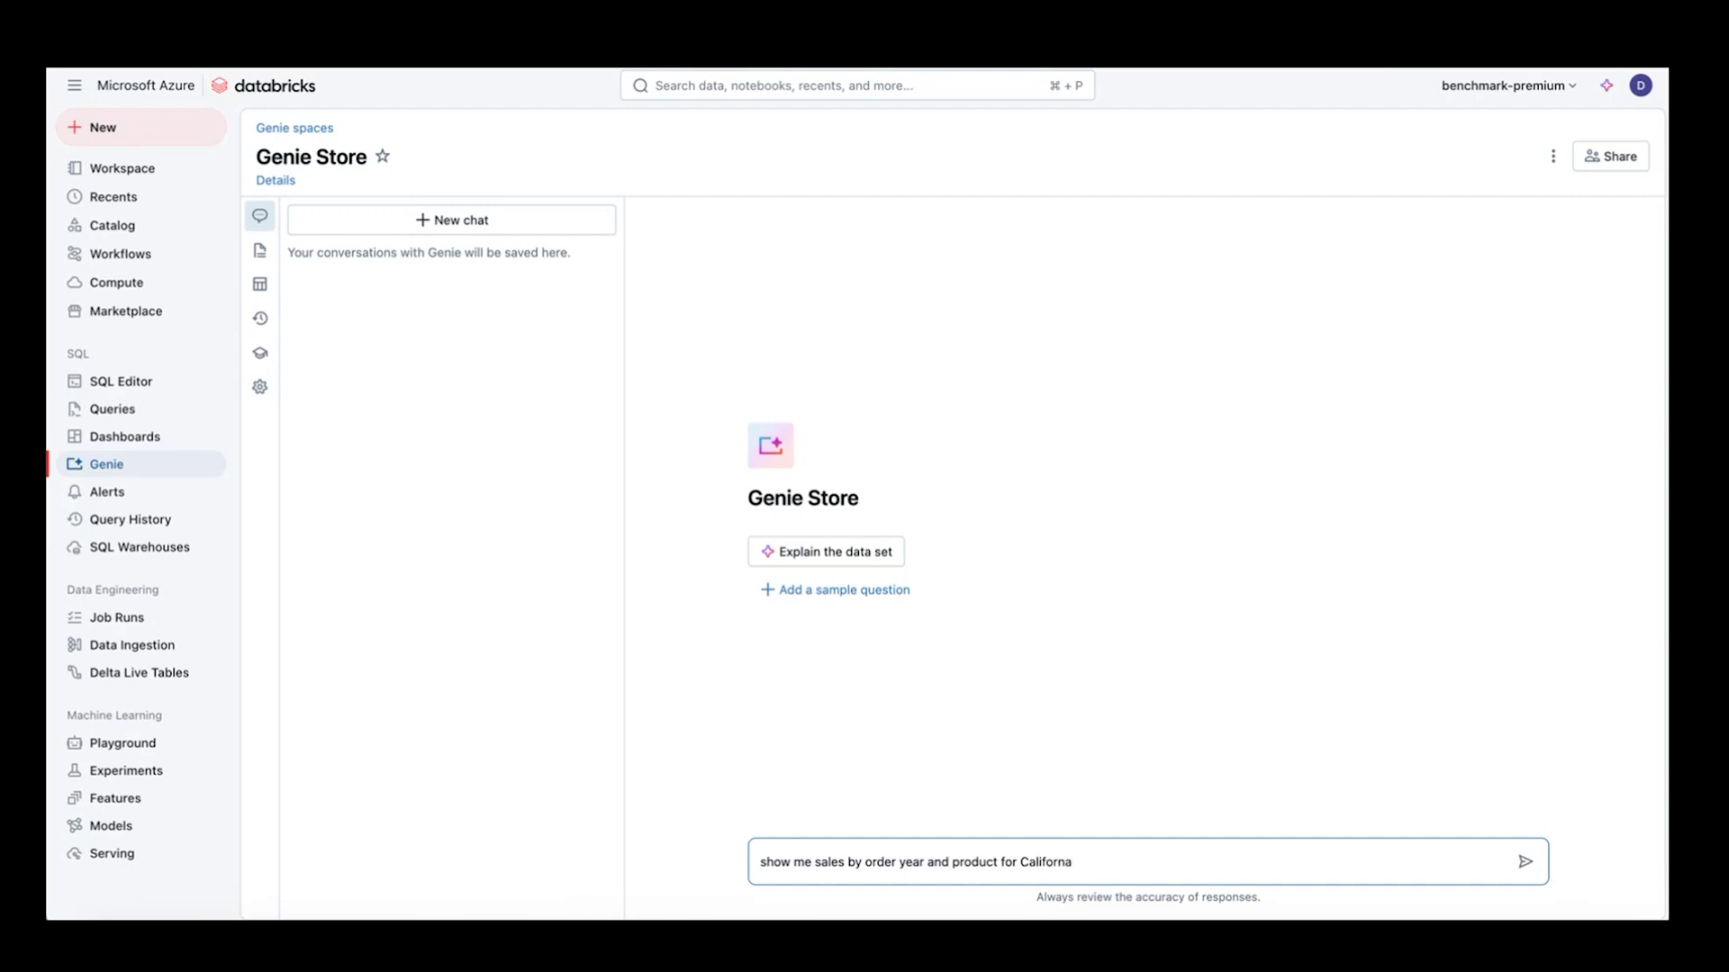
pyautogui.press('BackSpace')
pyautogui.write('ia')
pyautogui.hotkey('shift', 'Return')
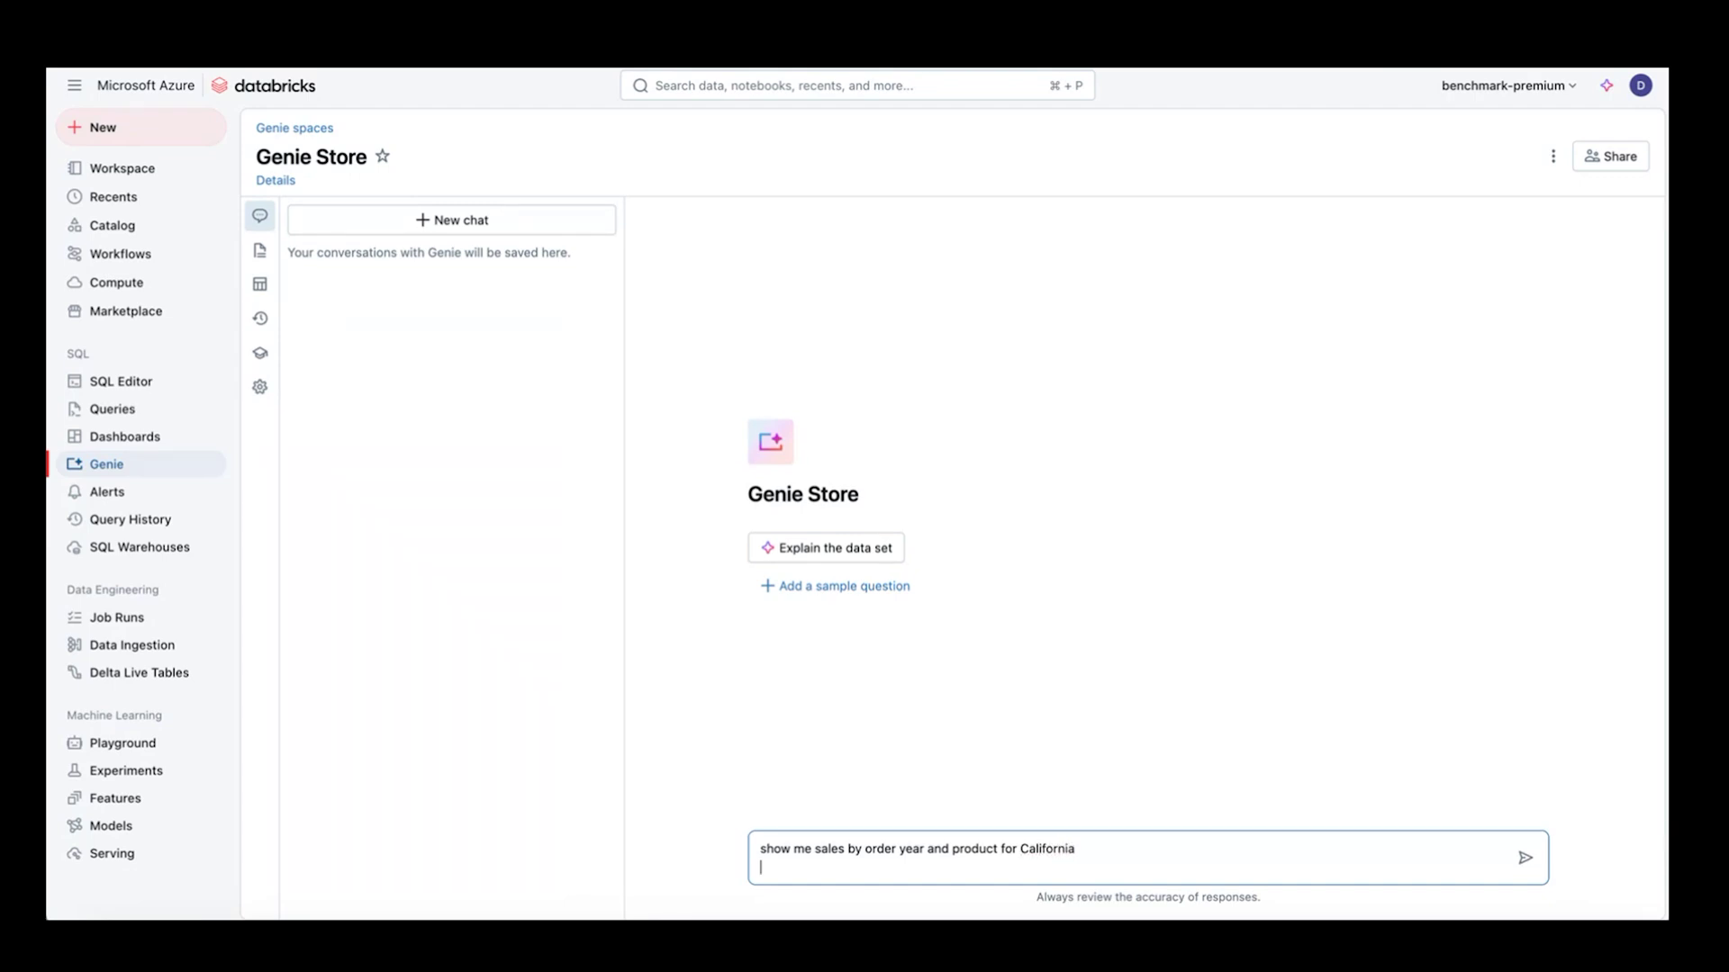
pyautogui.press('BackSpace')
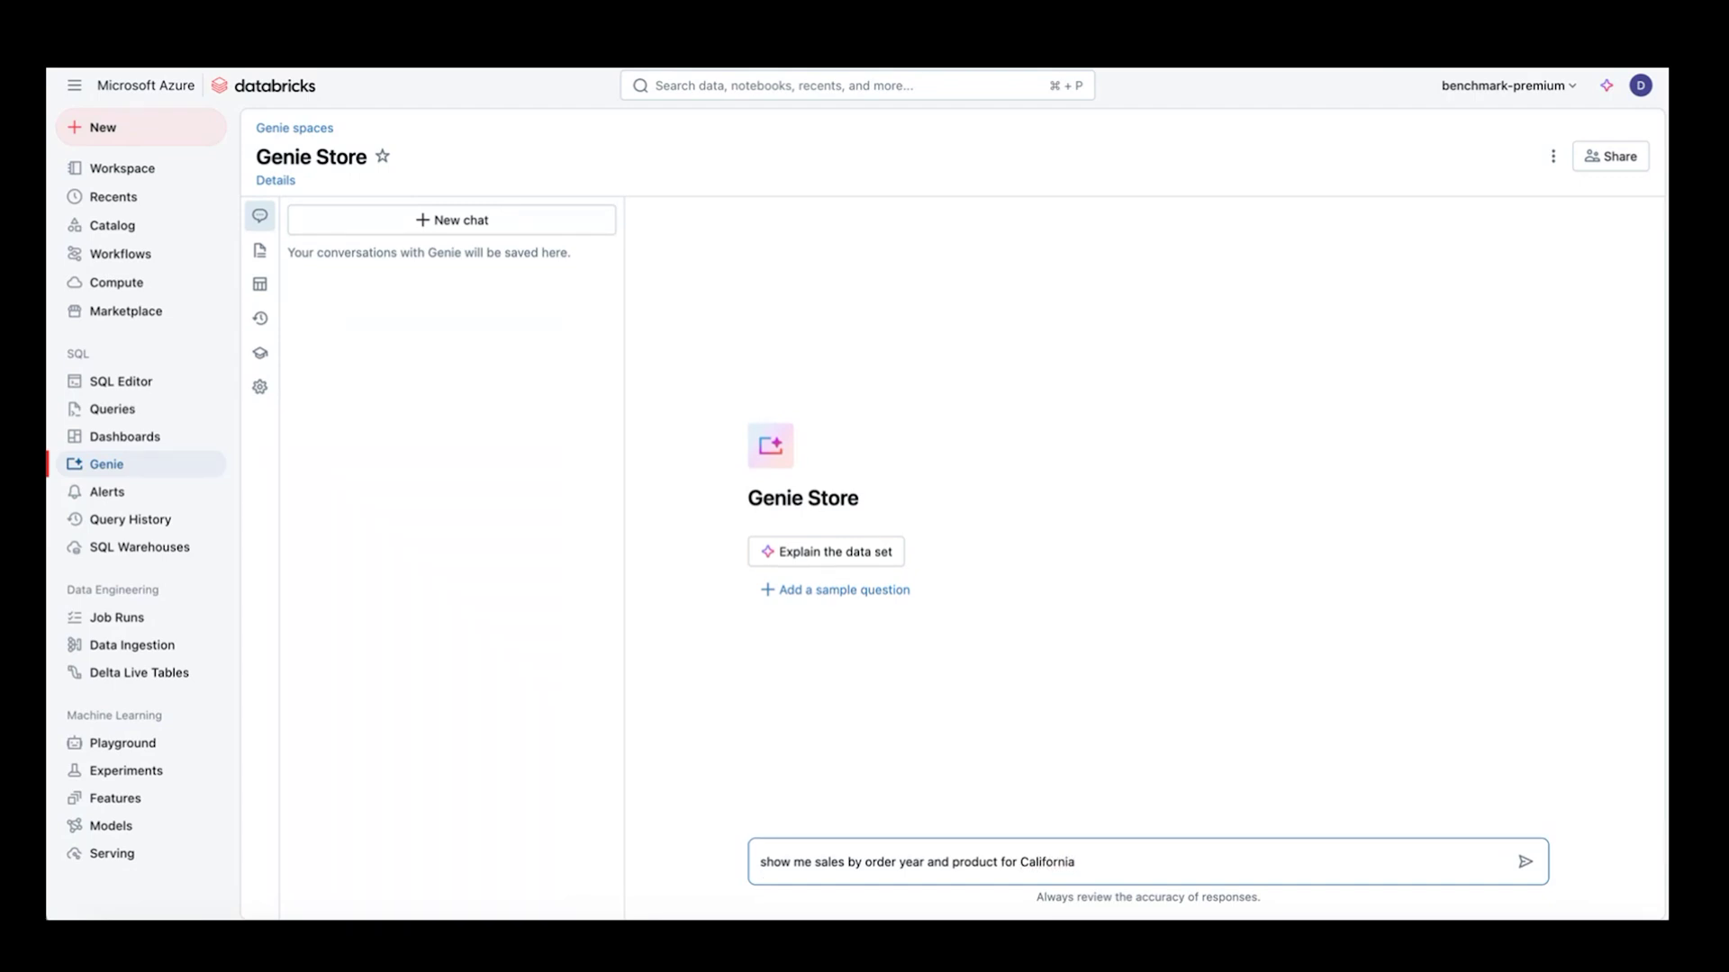
pyautogui.click(1524, 862)
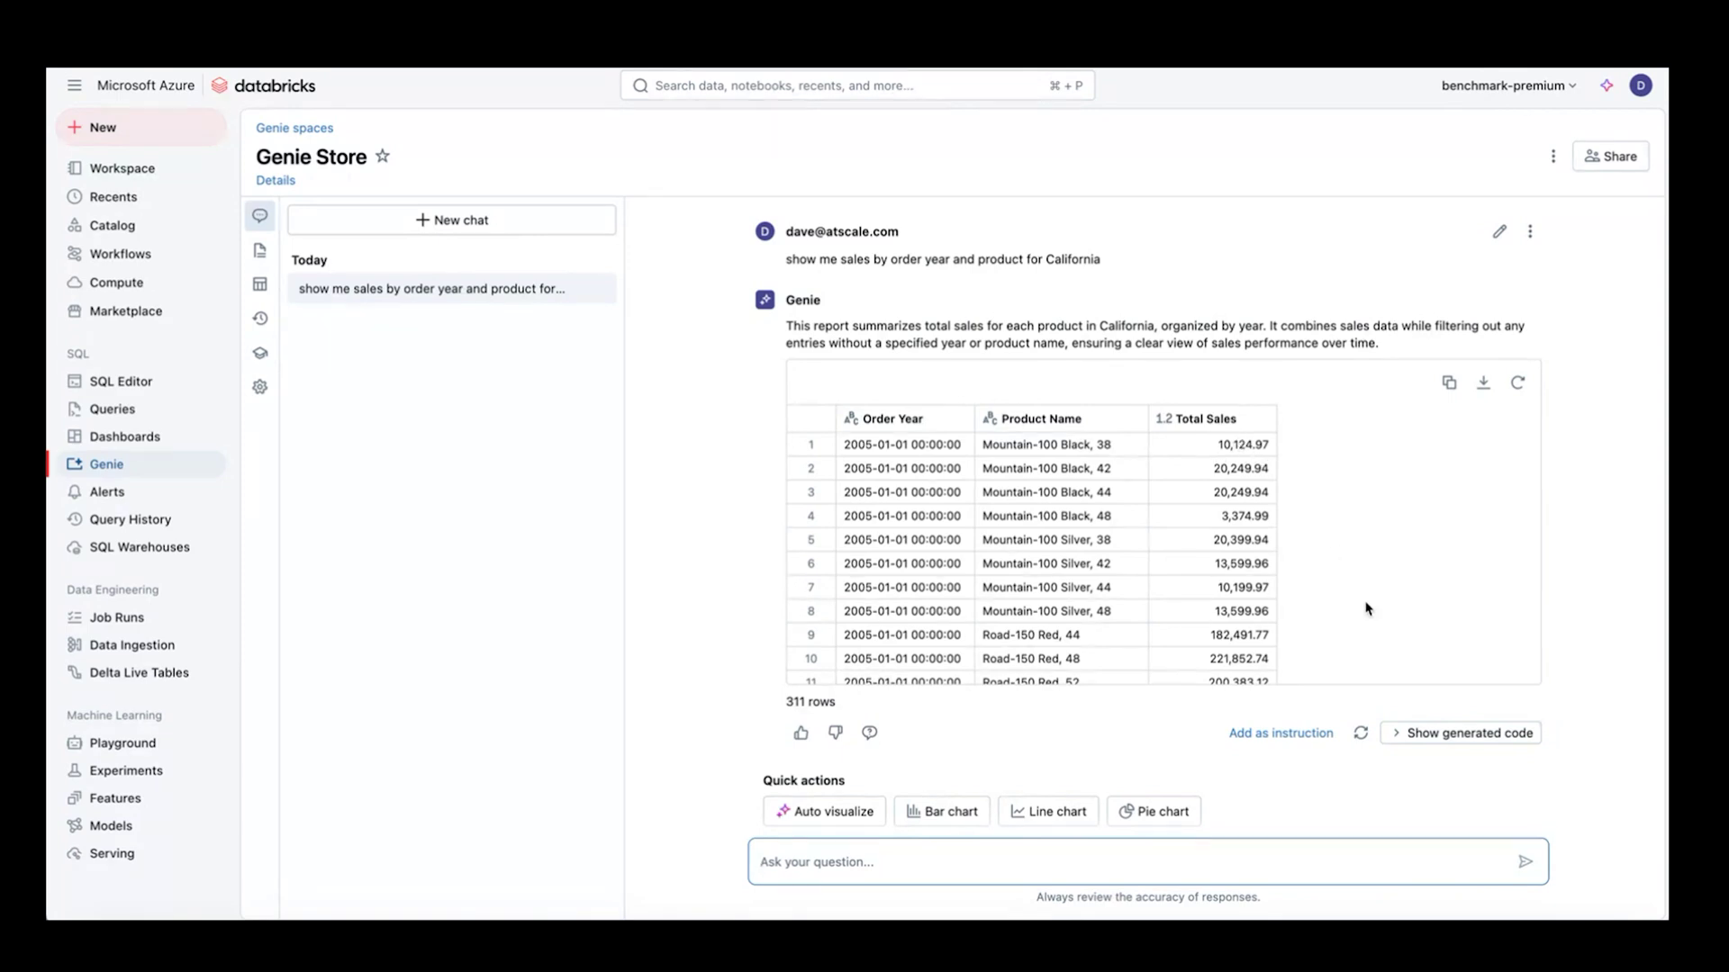
# Step: Reveal and select the generated SQL behind the California answer, then go to SQL Editor
pyautogui.click(1477, 733)
pyautogui.scroll(-10, 1410, 682)
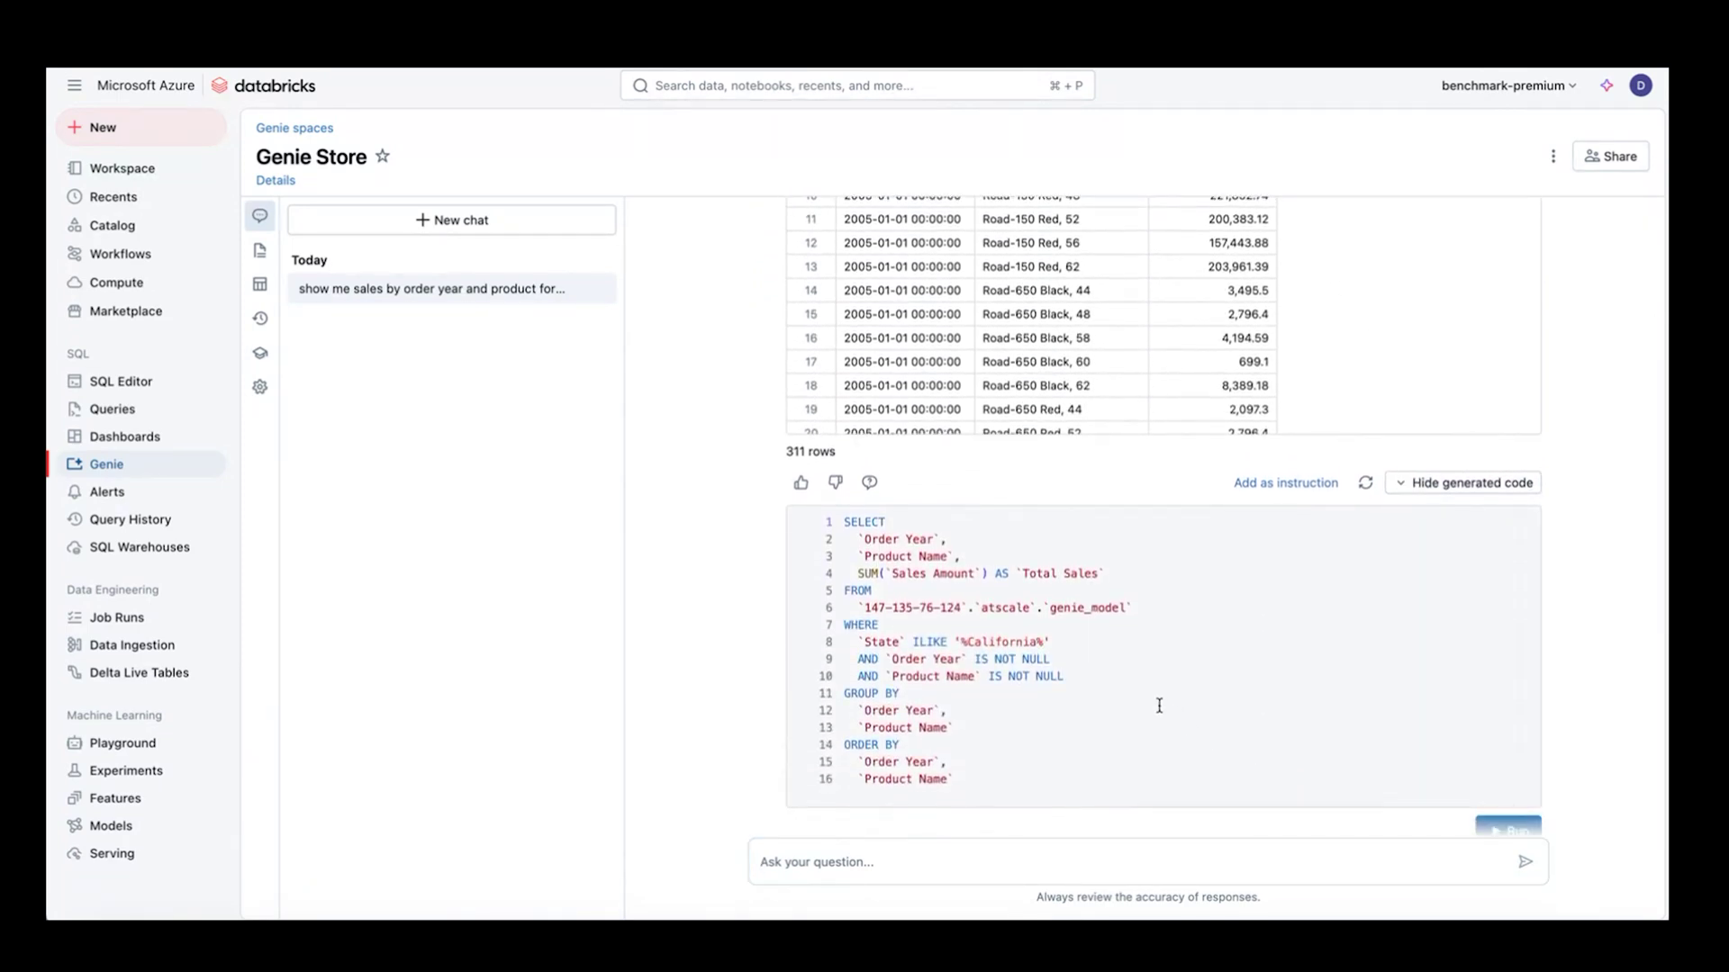
pyautogui.moveTo(1139, 604); pyautogui.dragTo(851, 608)
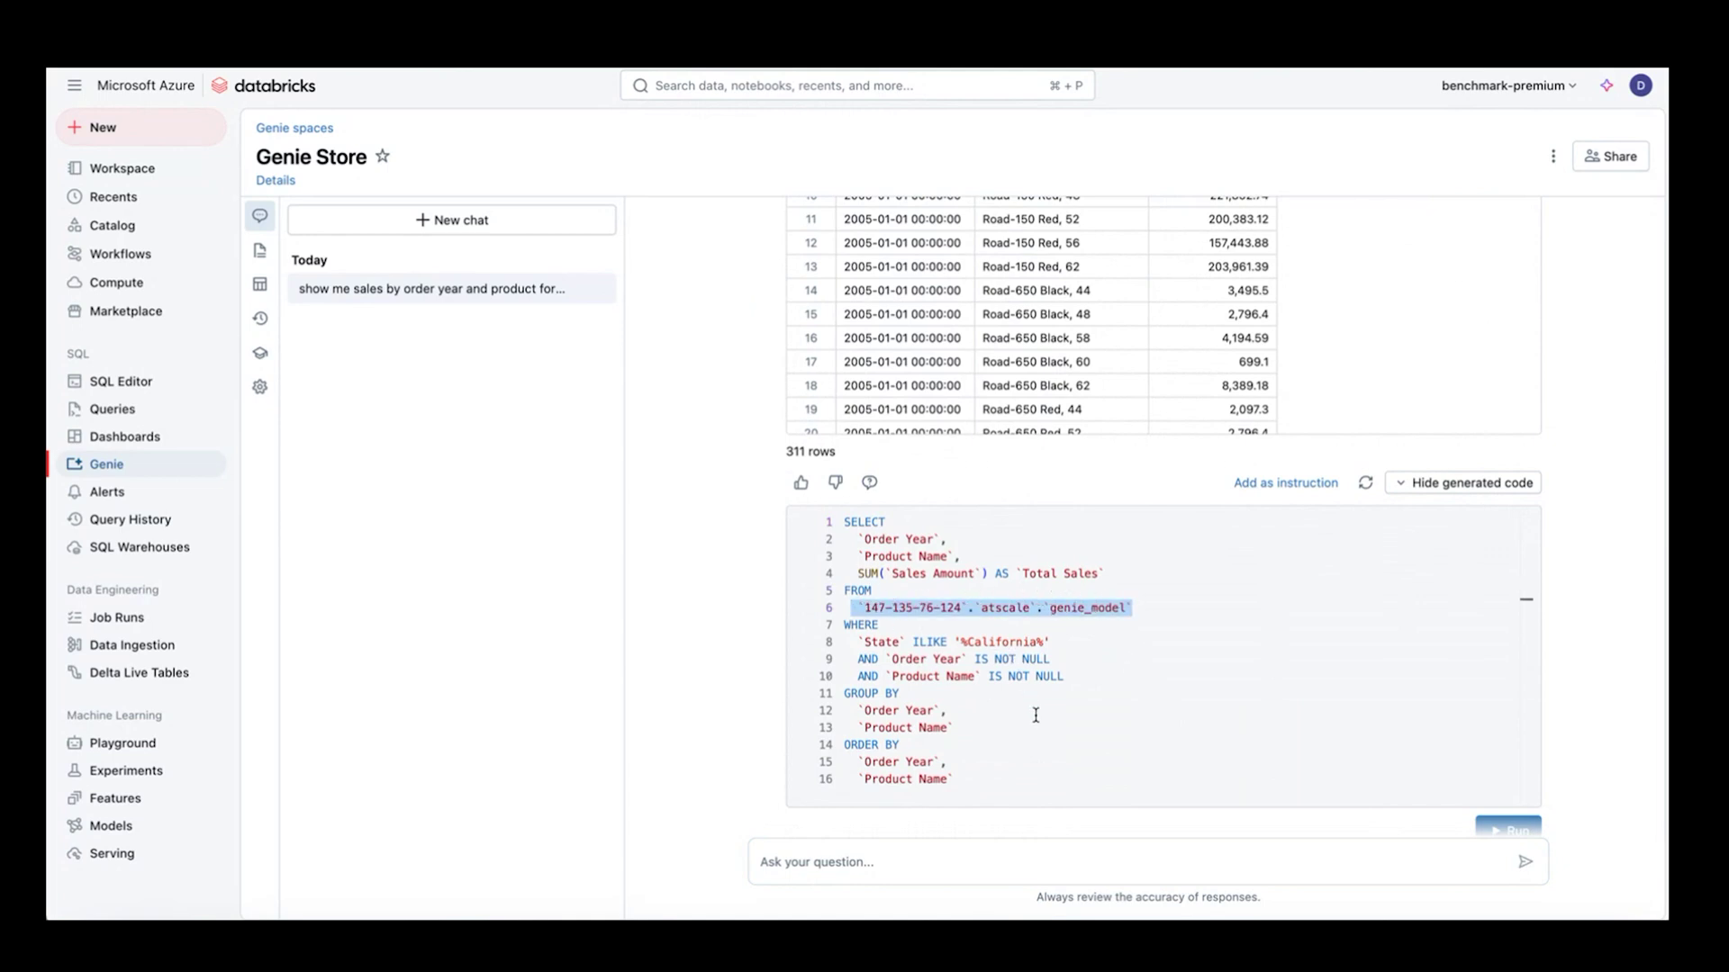
pyautogui.moveTo(955, 779); pyautogui.dragTo(772, 519)
pyautogui.press('super+c')
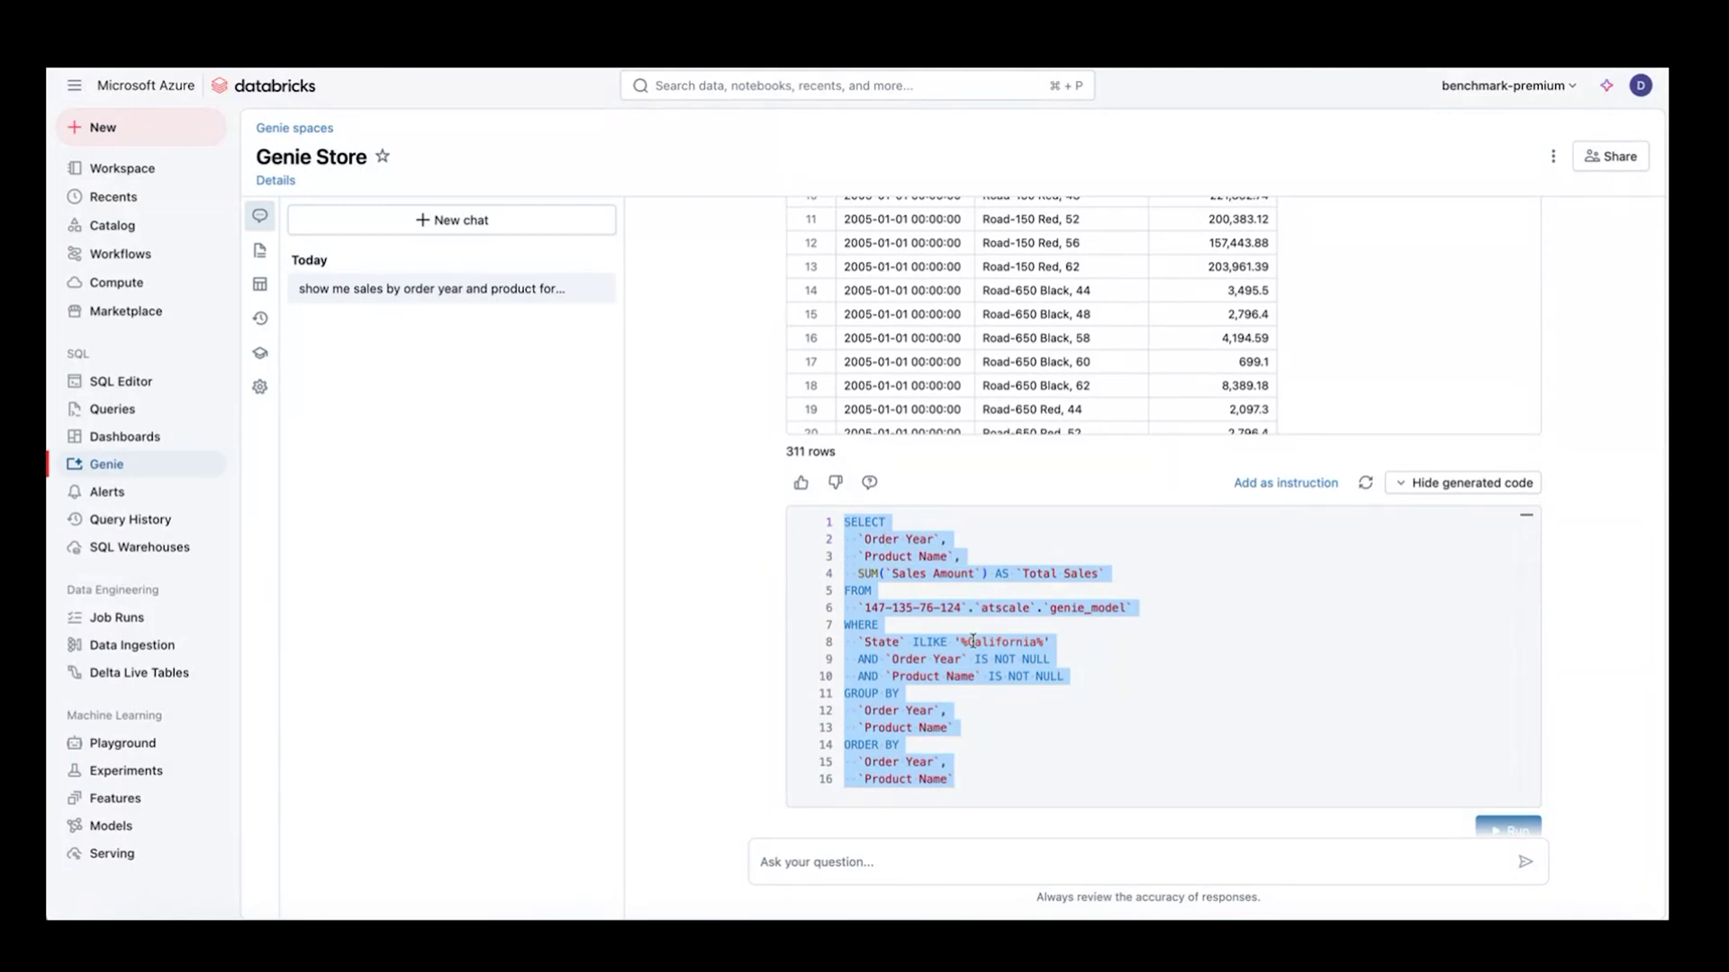
pyautogui.click(134, 382)
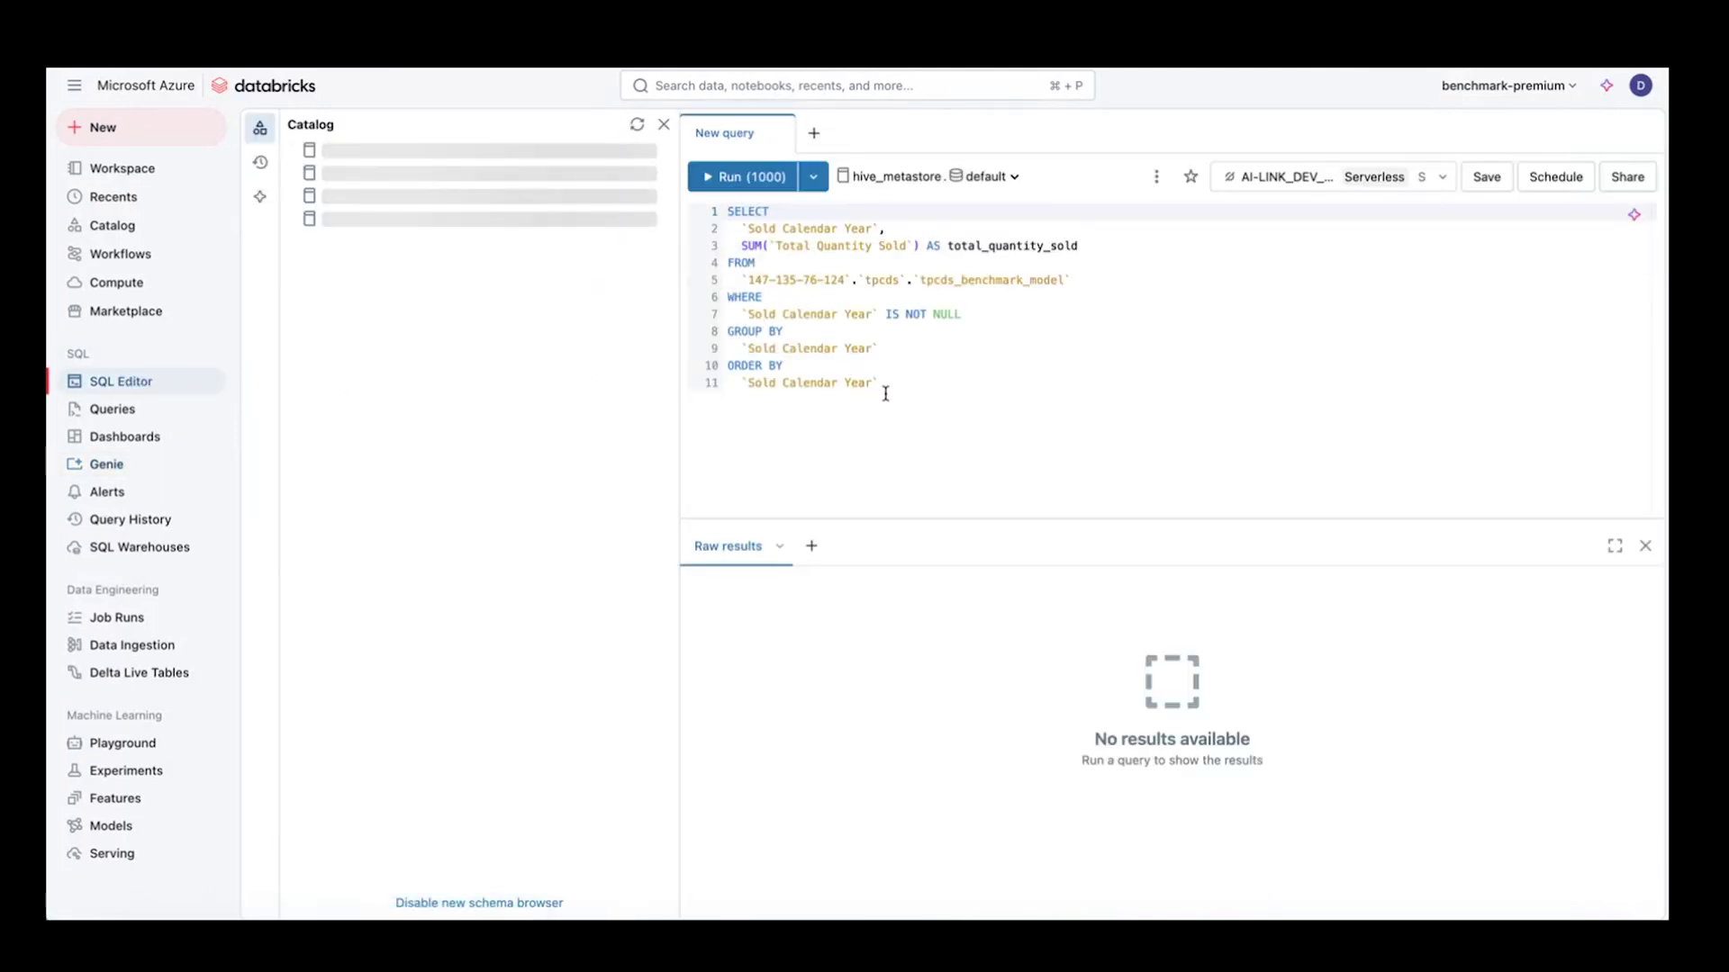
# Step: Replace the editor contents with Genie's California sales query and run it
pyautogui.press('super+a')
pyautogui.press('BackSpace')
pyautogui.press('super+v')
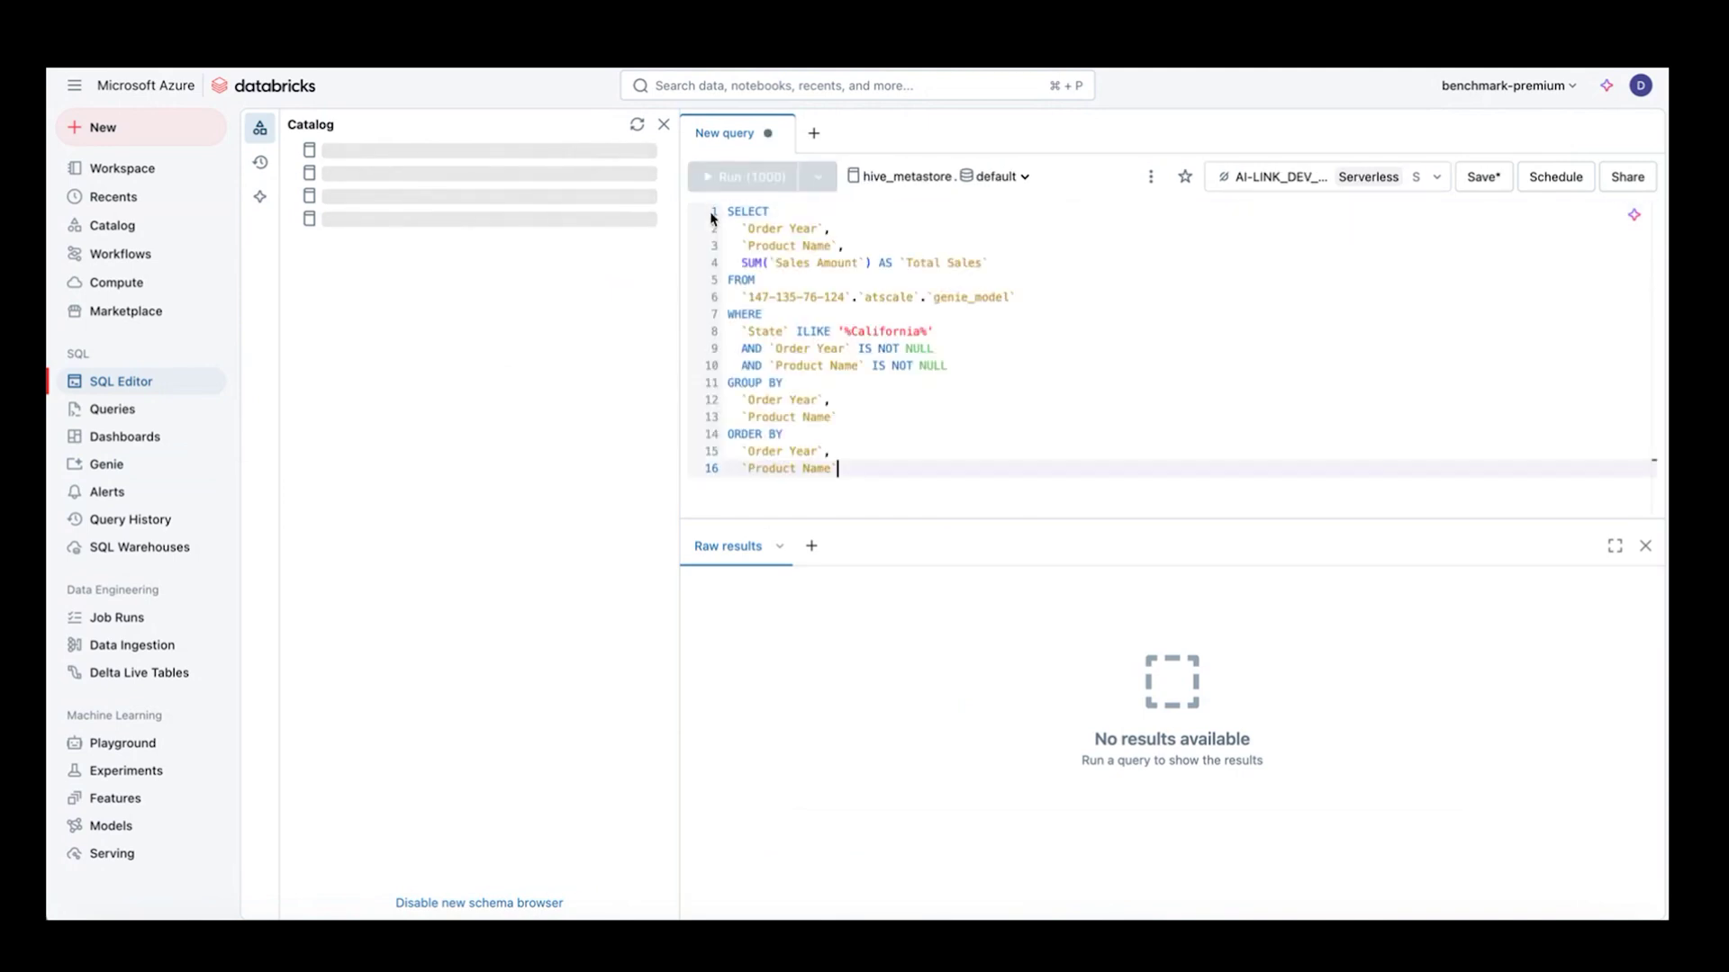
pyautogui.click(747, 176)
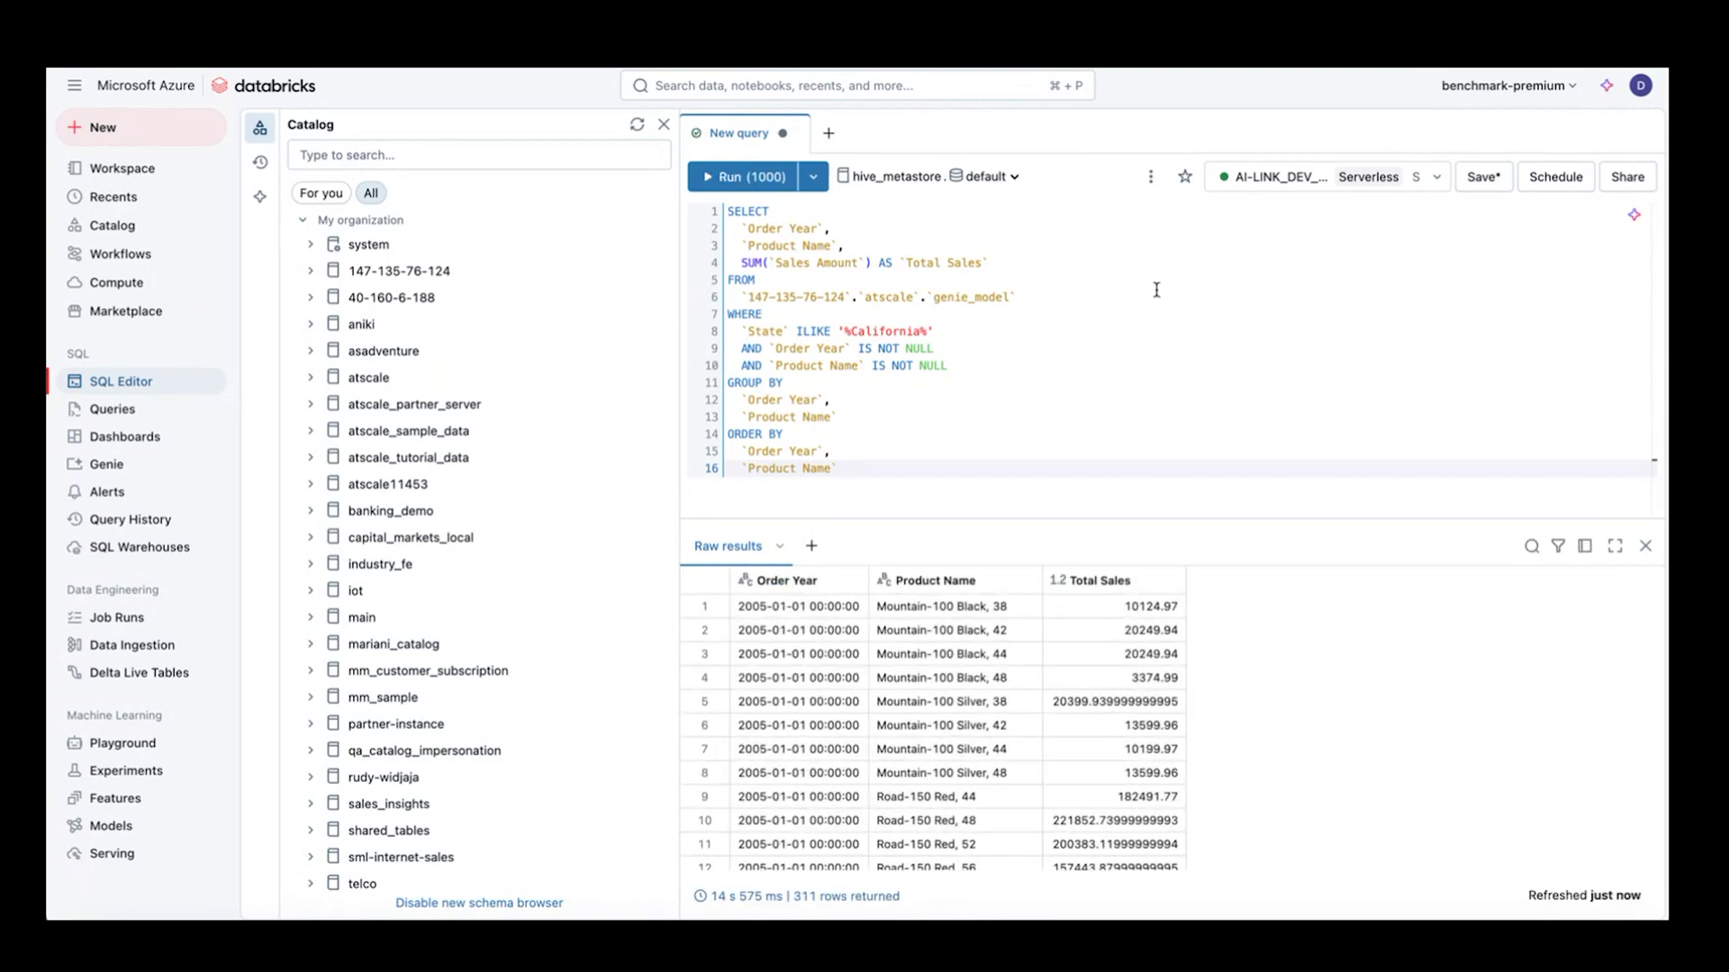
# Step: Save the query and add its results to a new draft dashboard
pyautogui.click(1152, 179)
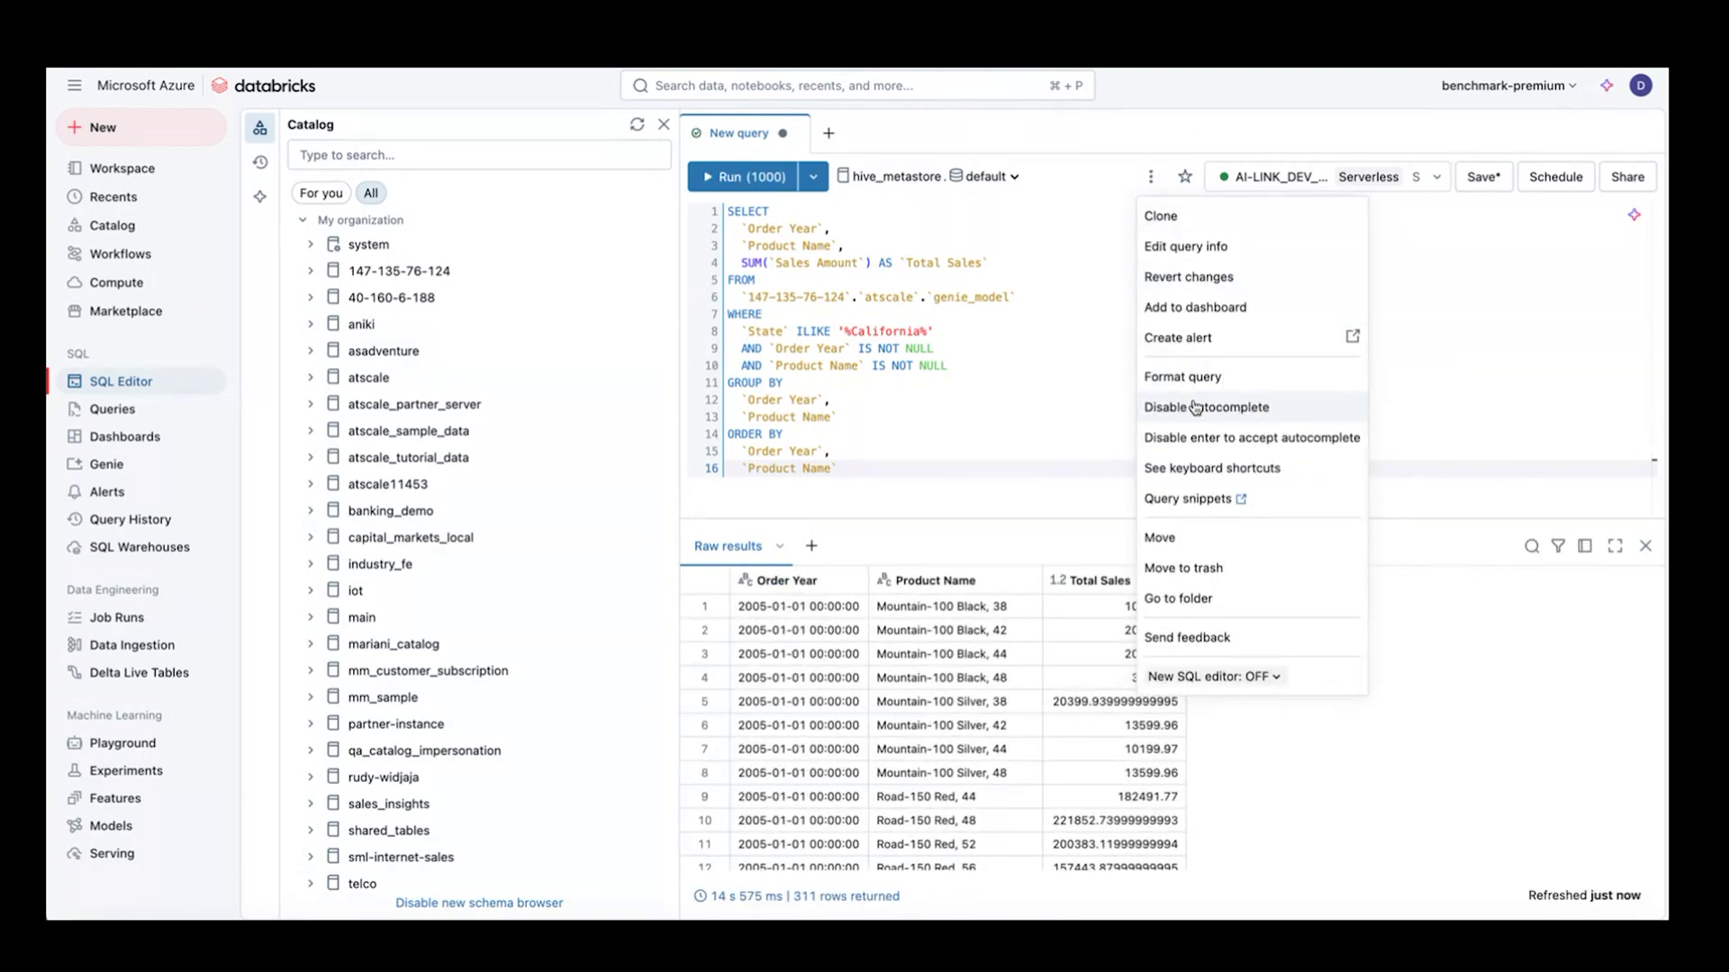
pyautogui.click(1196, 308)
pyautogui.click(1046, 637)
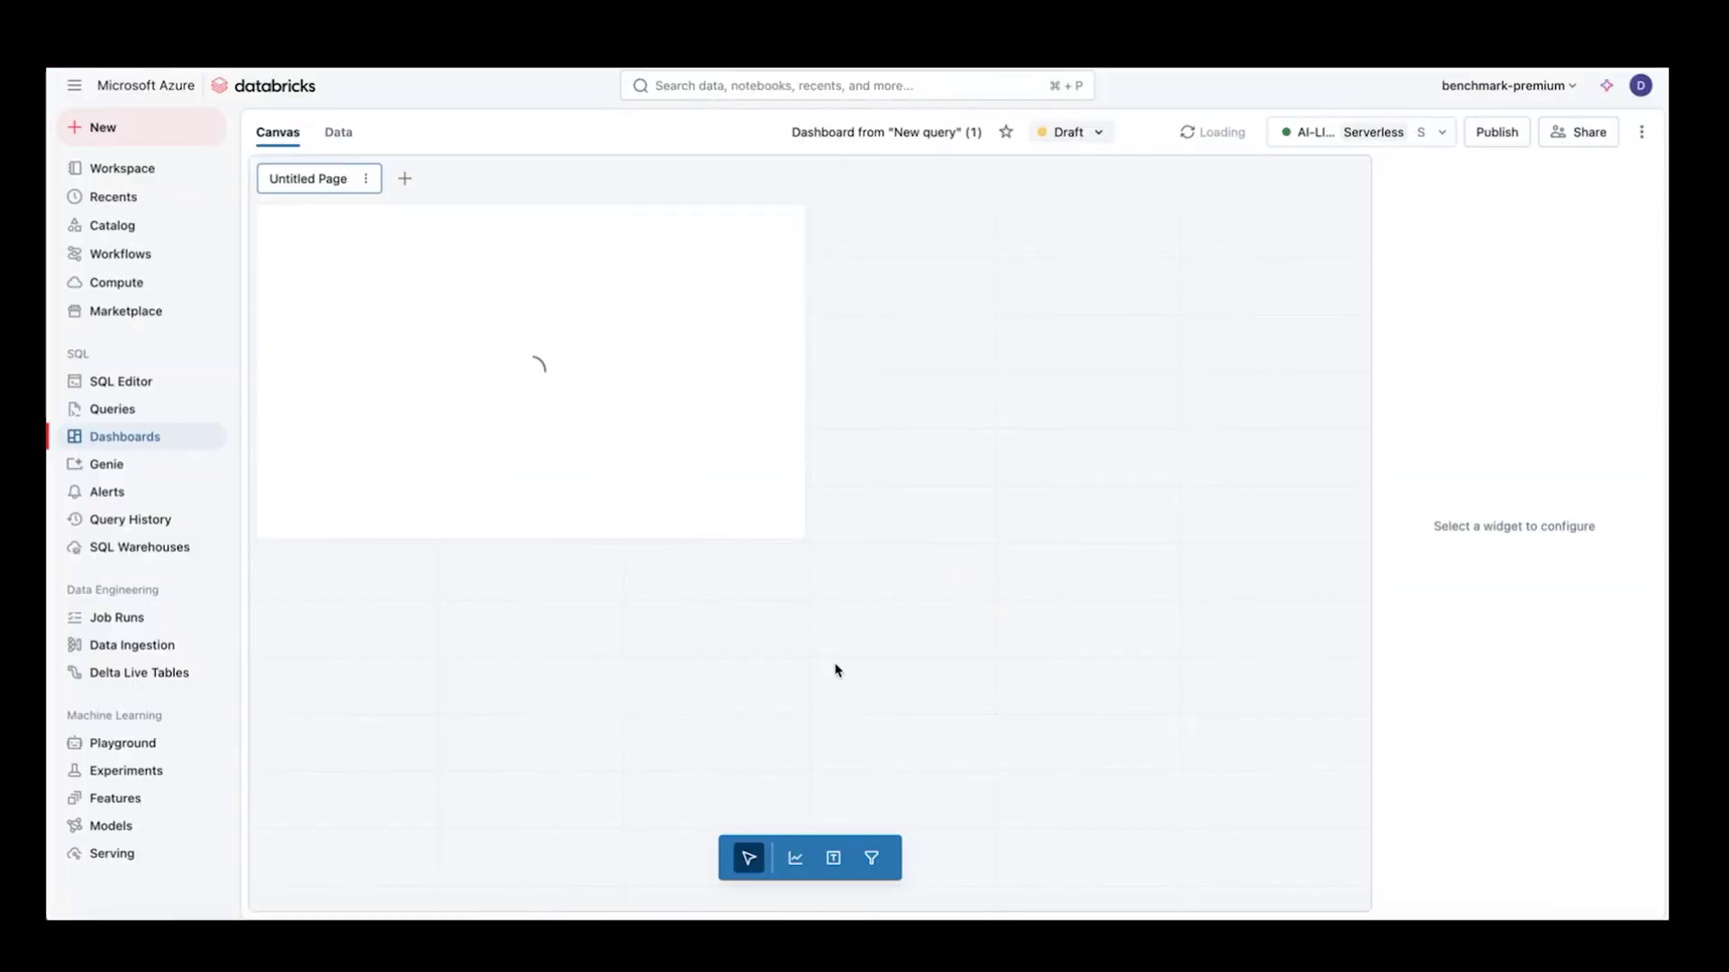
# Step: Add a Total Sales per Product Name visualization to the dashboard canvas
pyautogui.click(796, 864)
pyautogui.click(941, 231)
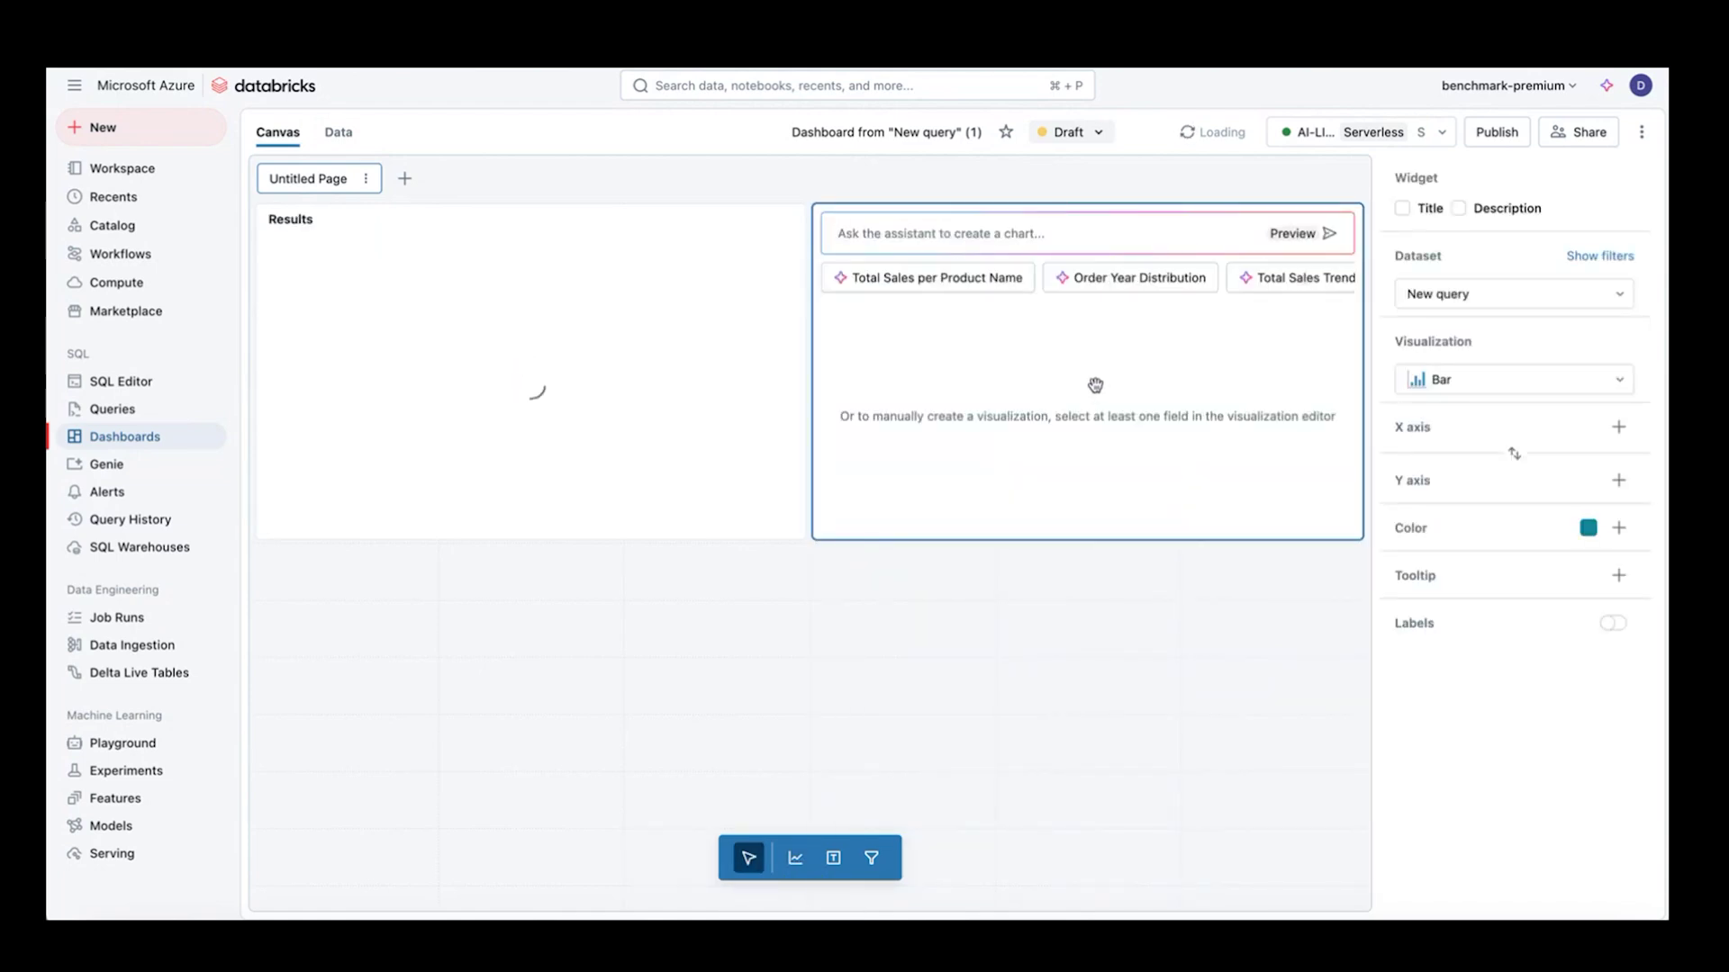
pyautogui.click(941, 279)
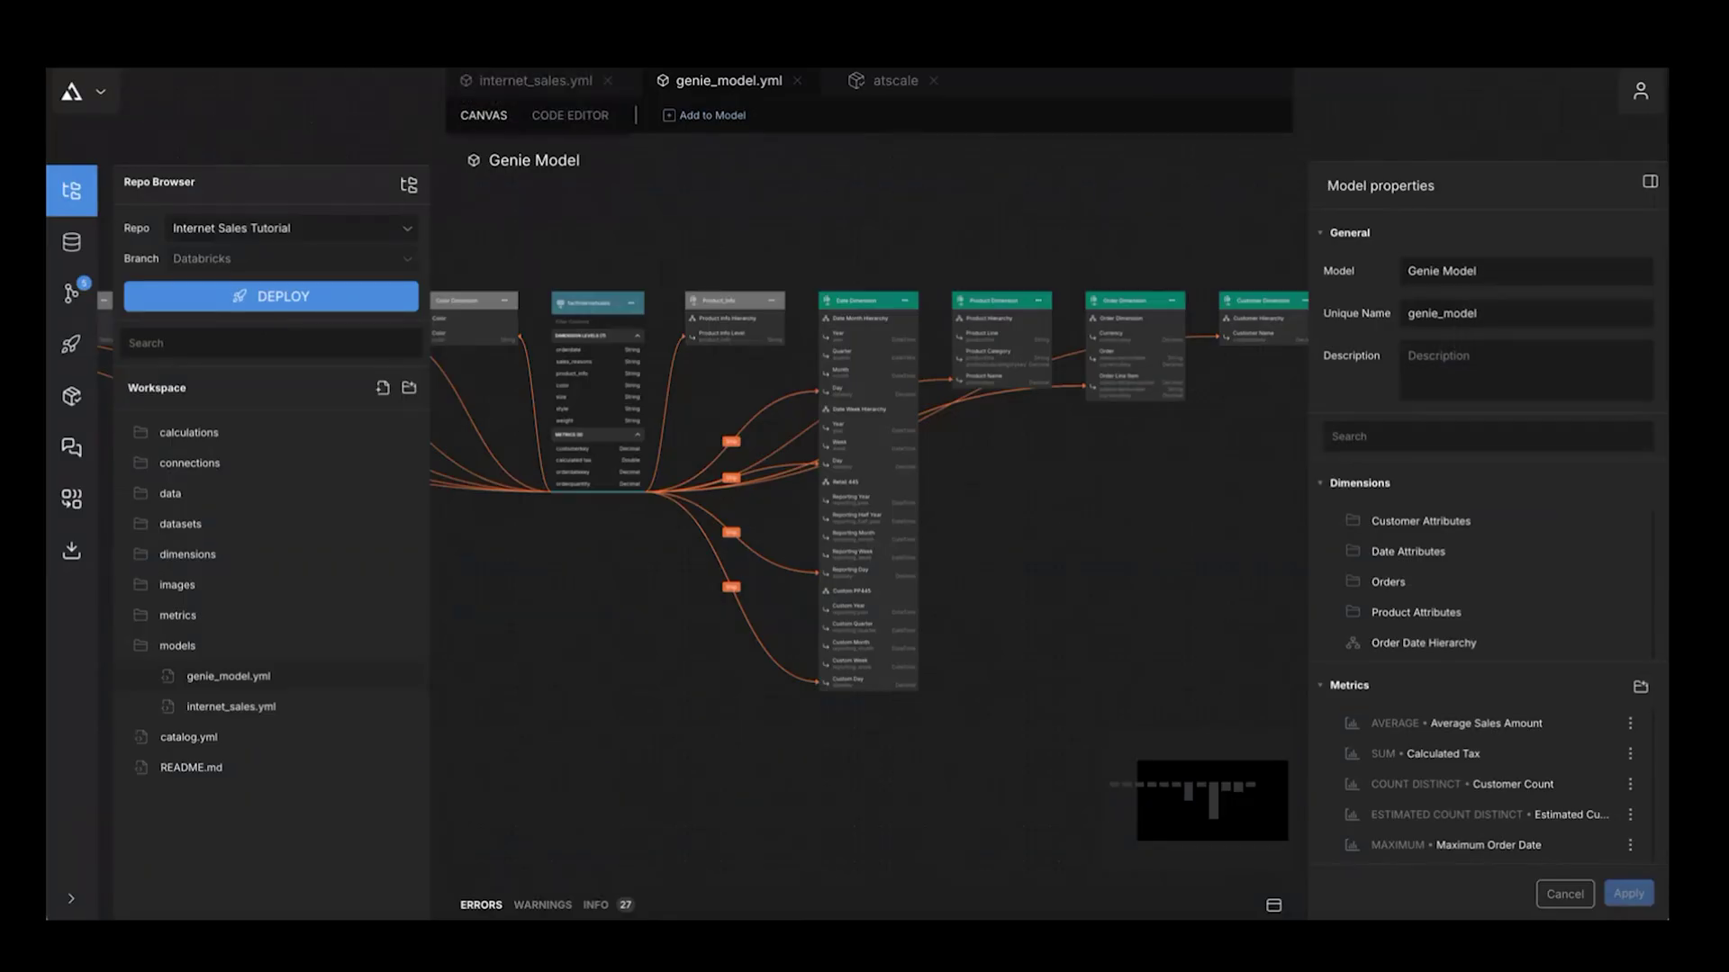
# Step: Copy the MDX + Token connection string from the atscale deployed catalog in AtScale
pyautogui.click(74, 400)
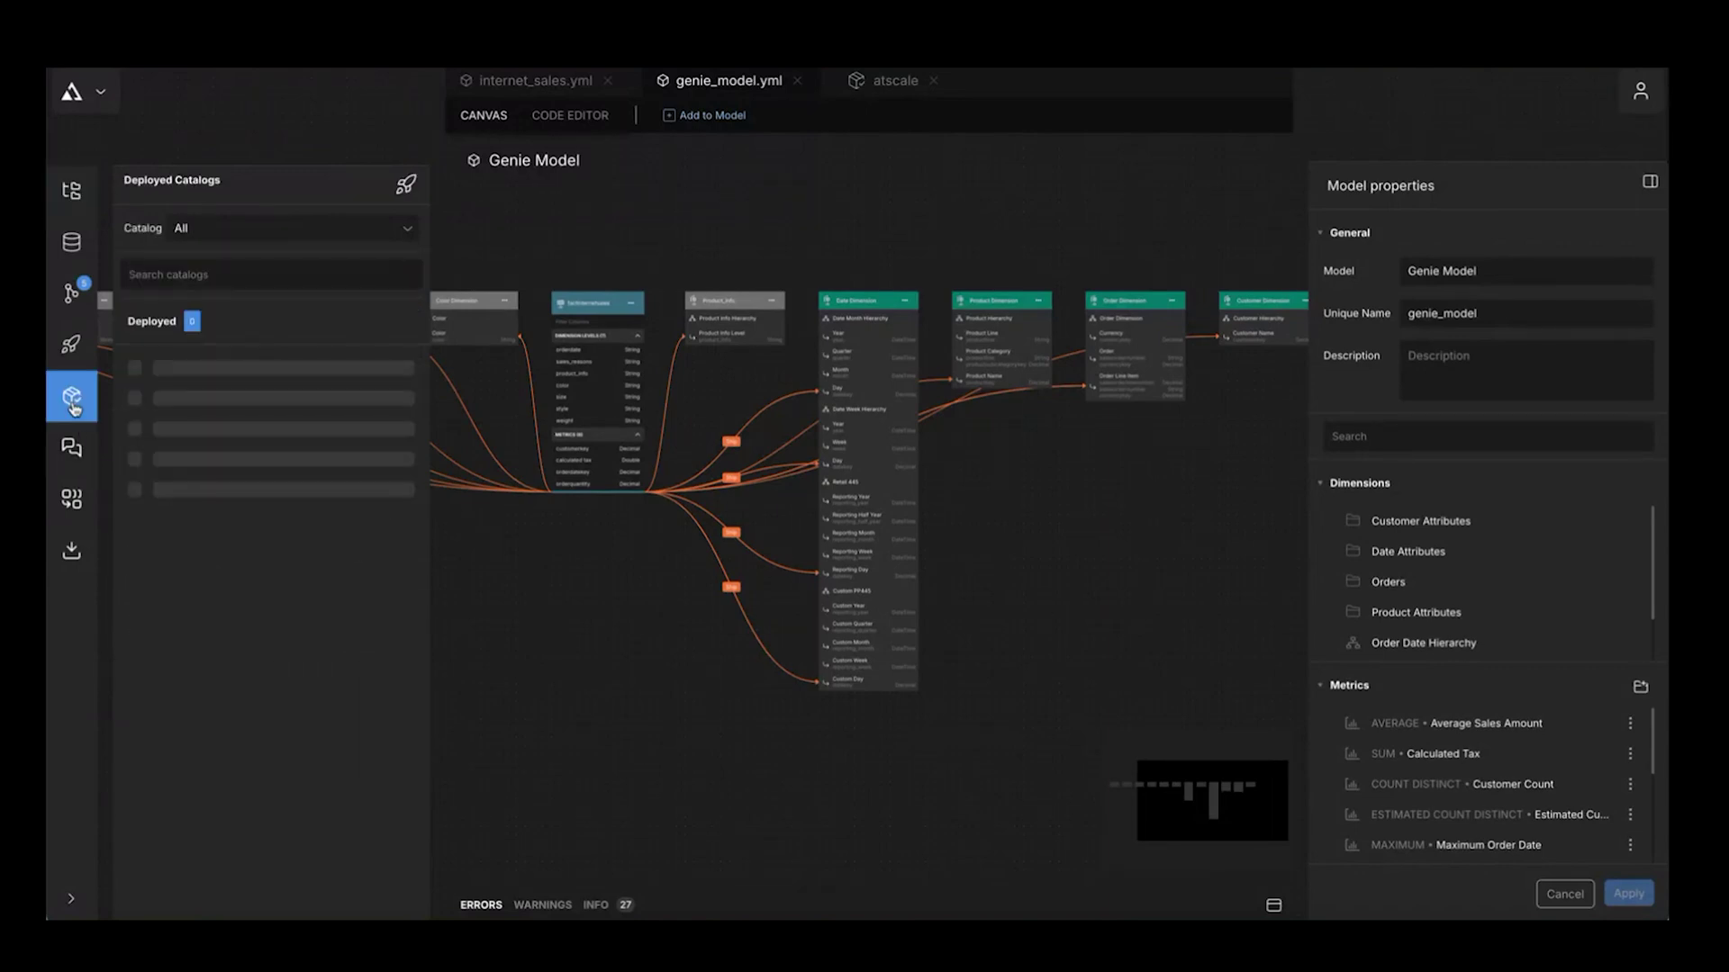
pyautogui.click(218, 459)
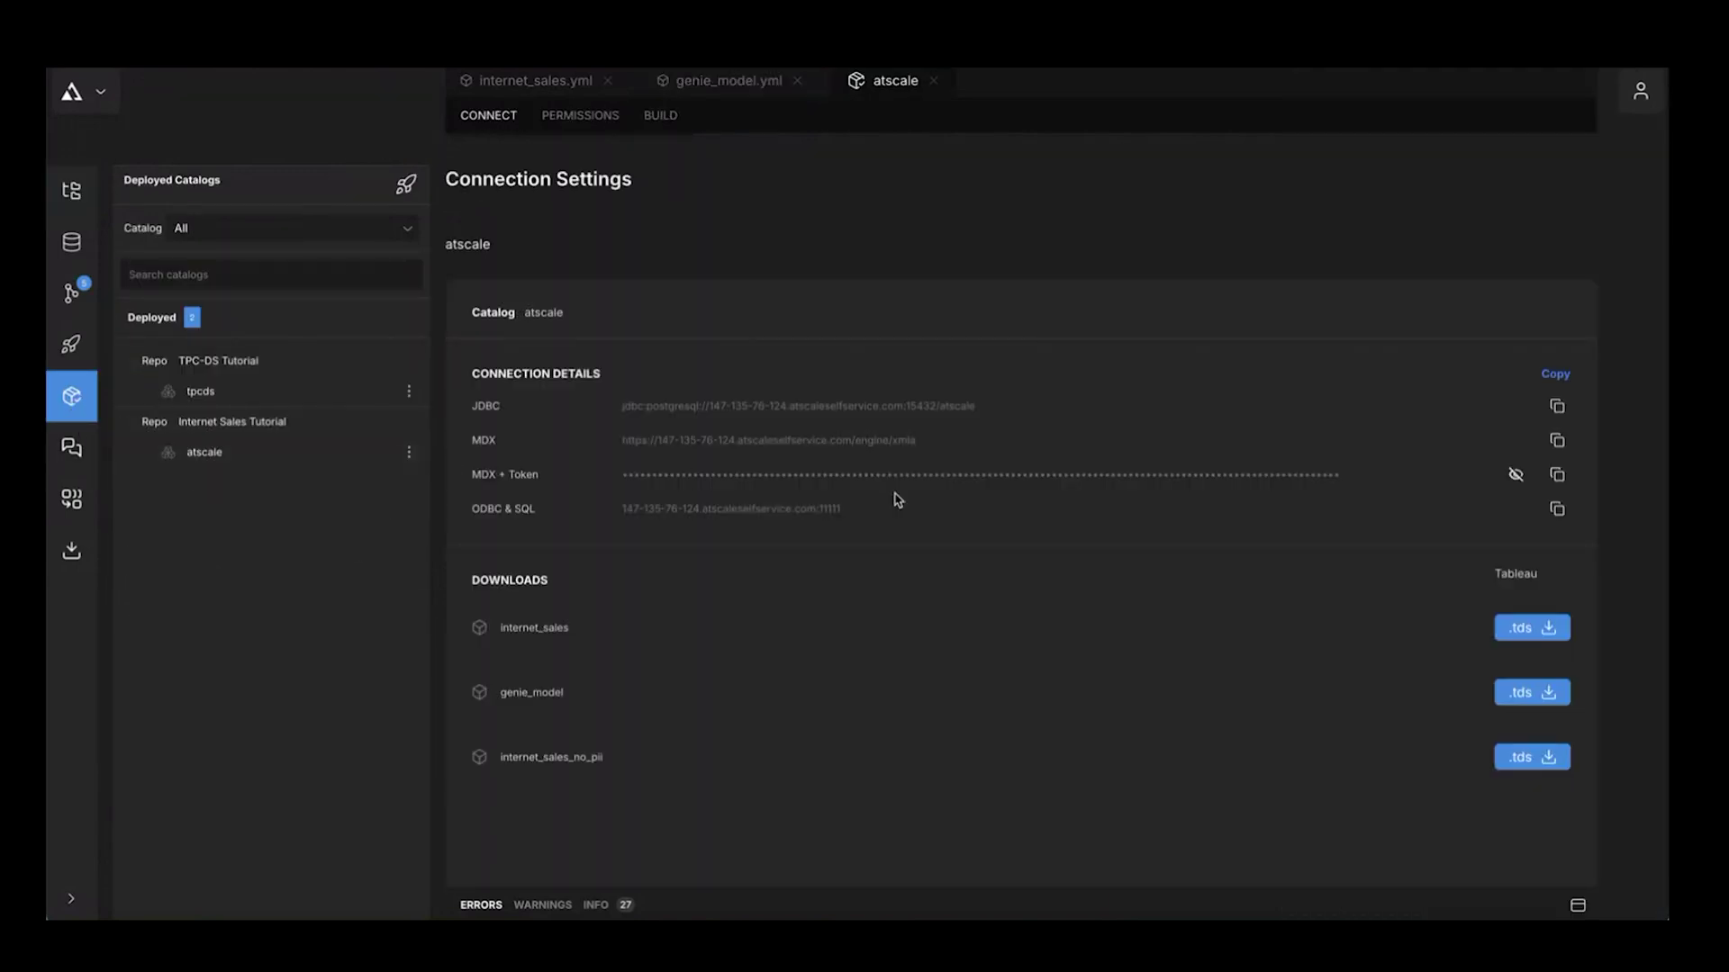
pyautogui.click(1557, 474)
pyautogui.click(1510, 916)
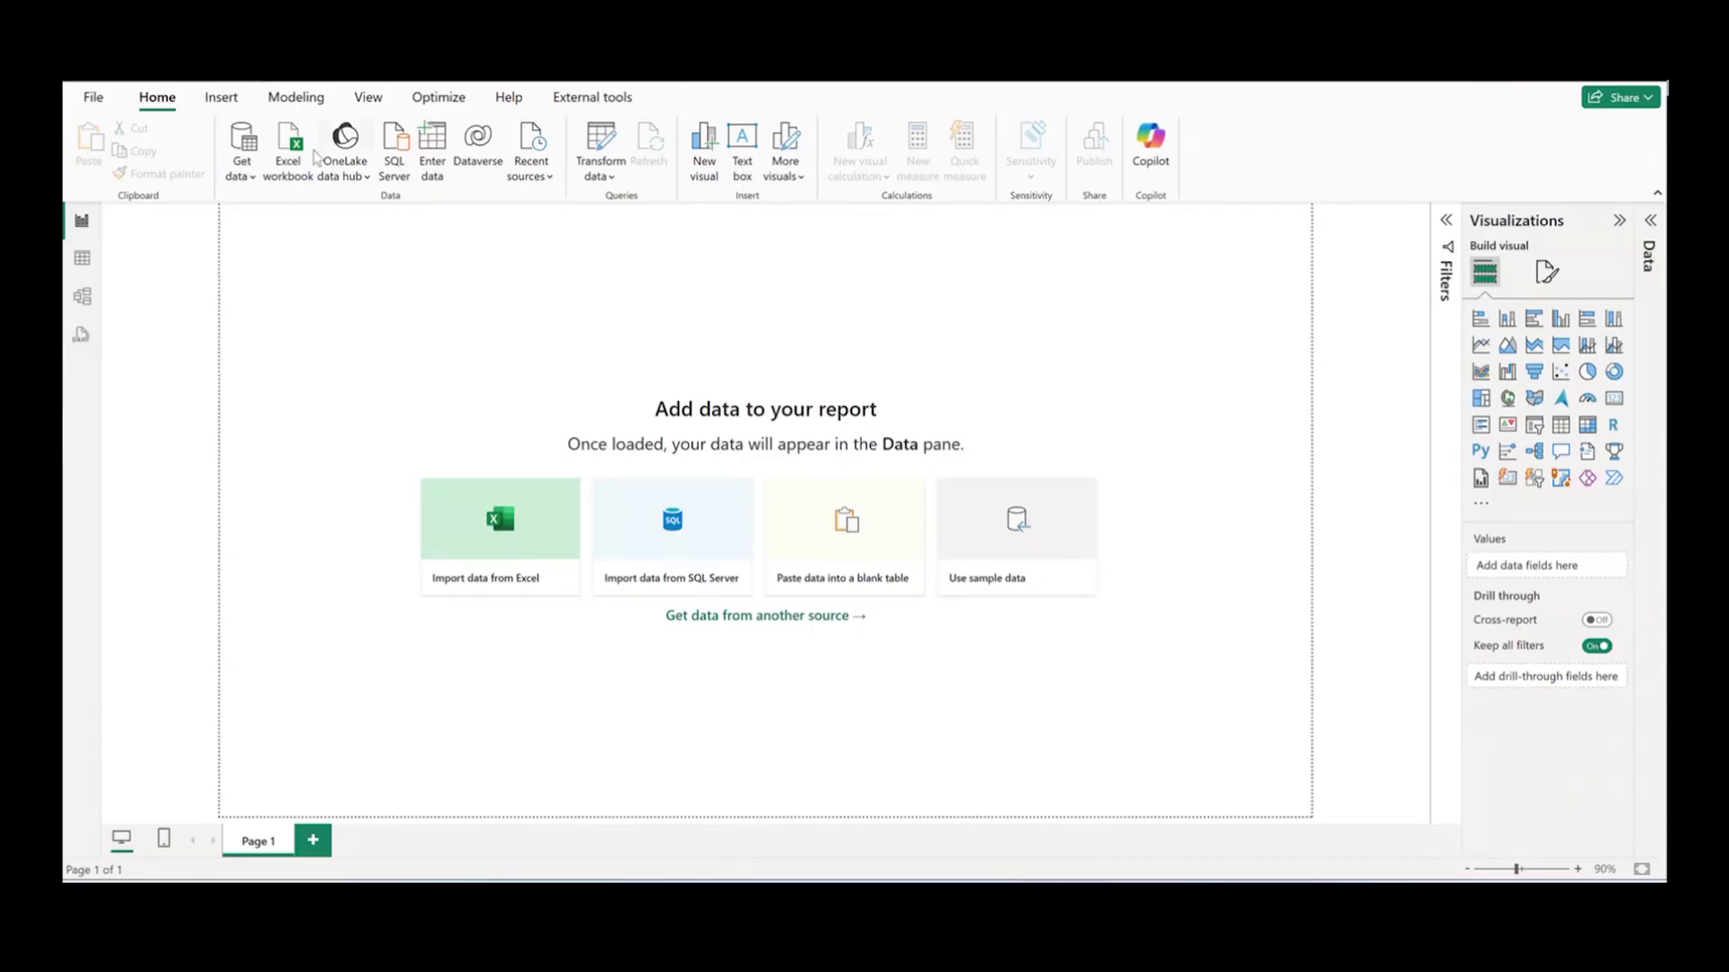
# Step: Connect live to the pasted AtScale XMLA server via Analysis Services and expand the atscale catalog
pyautogui.click(242, 164)
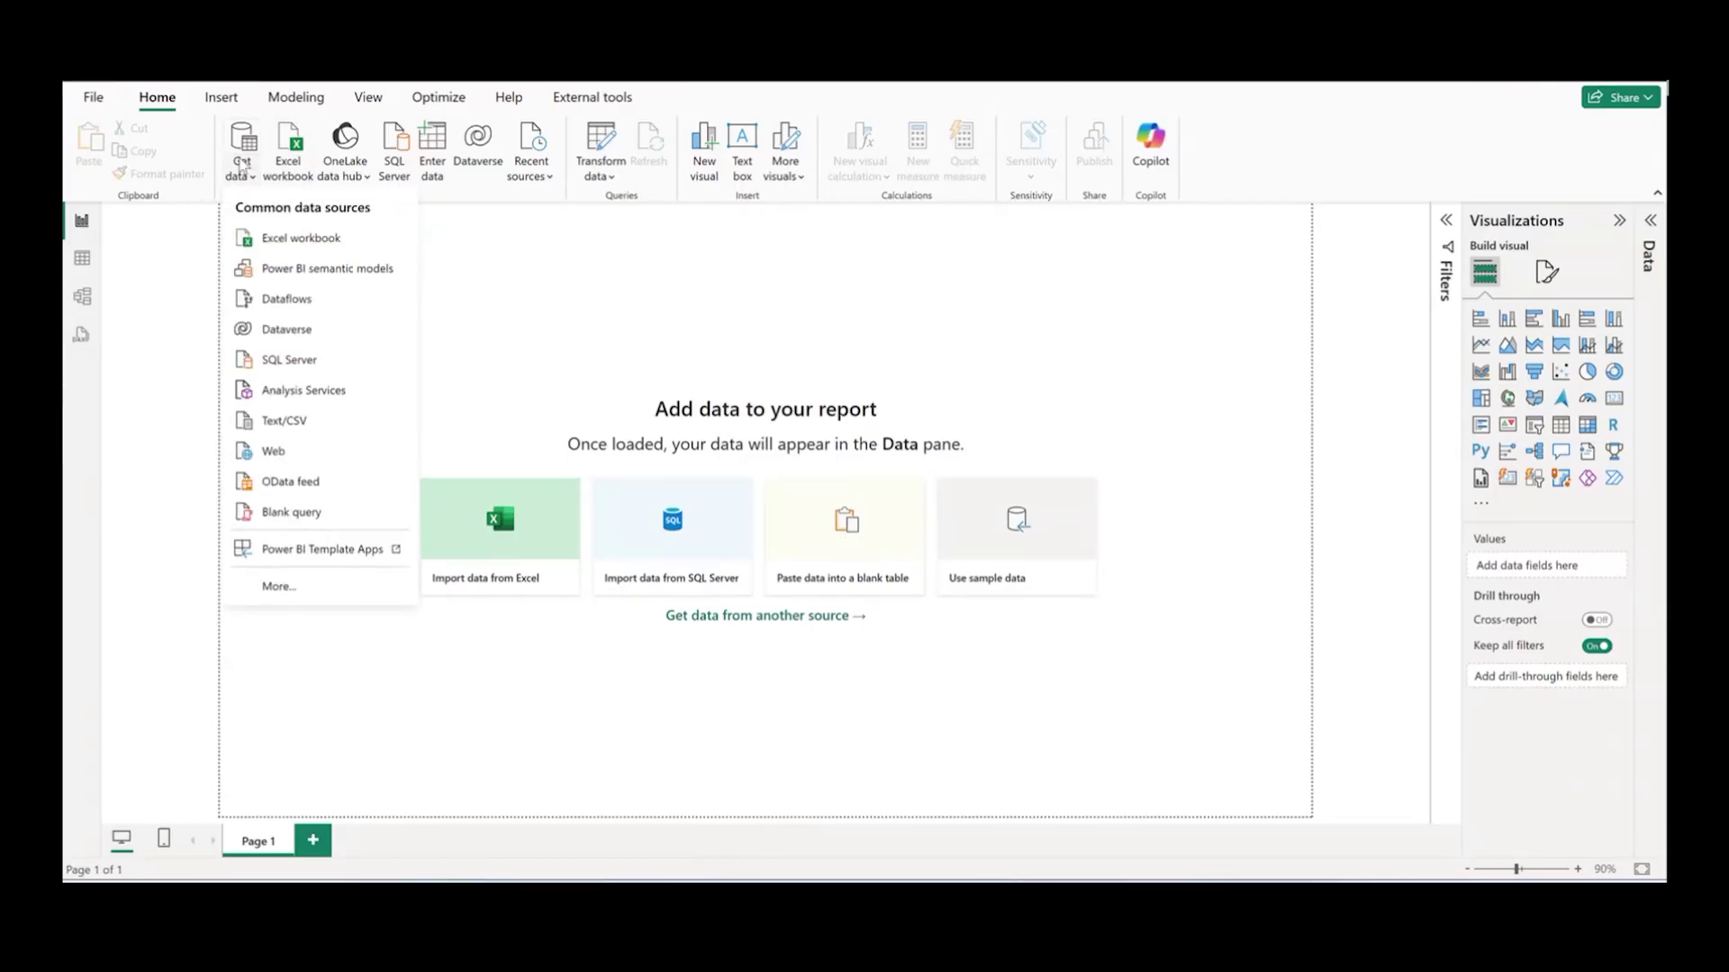
pyautogui.click(300, 390)
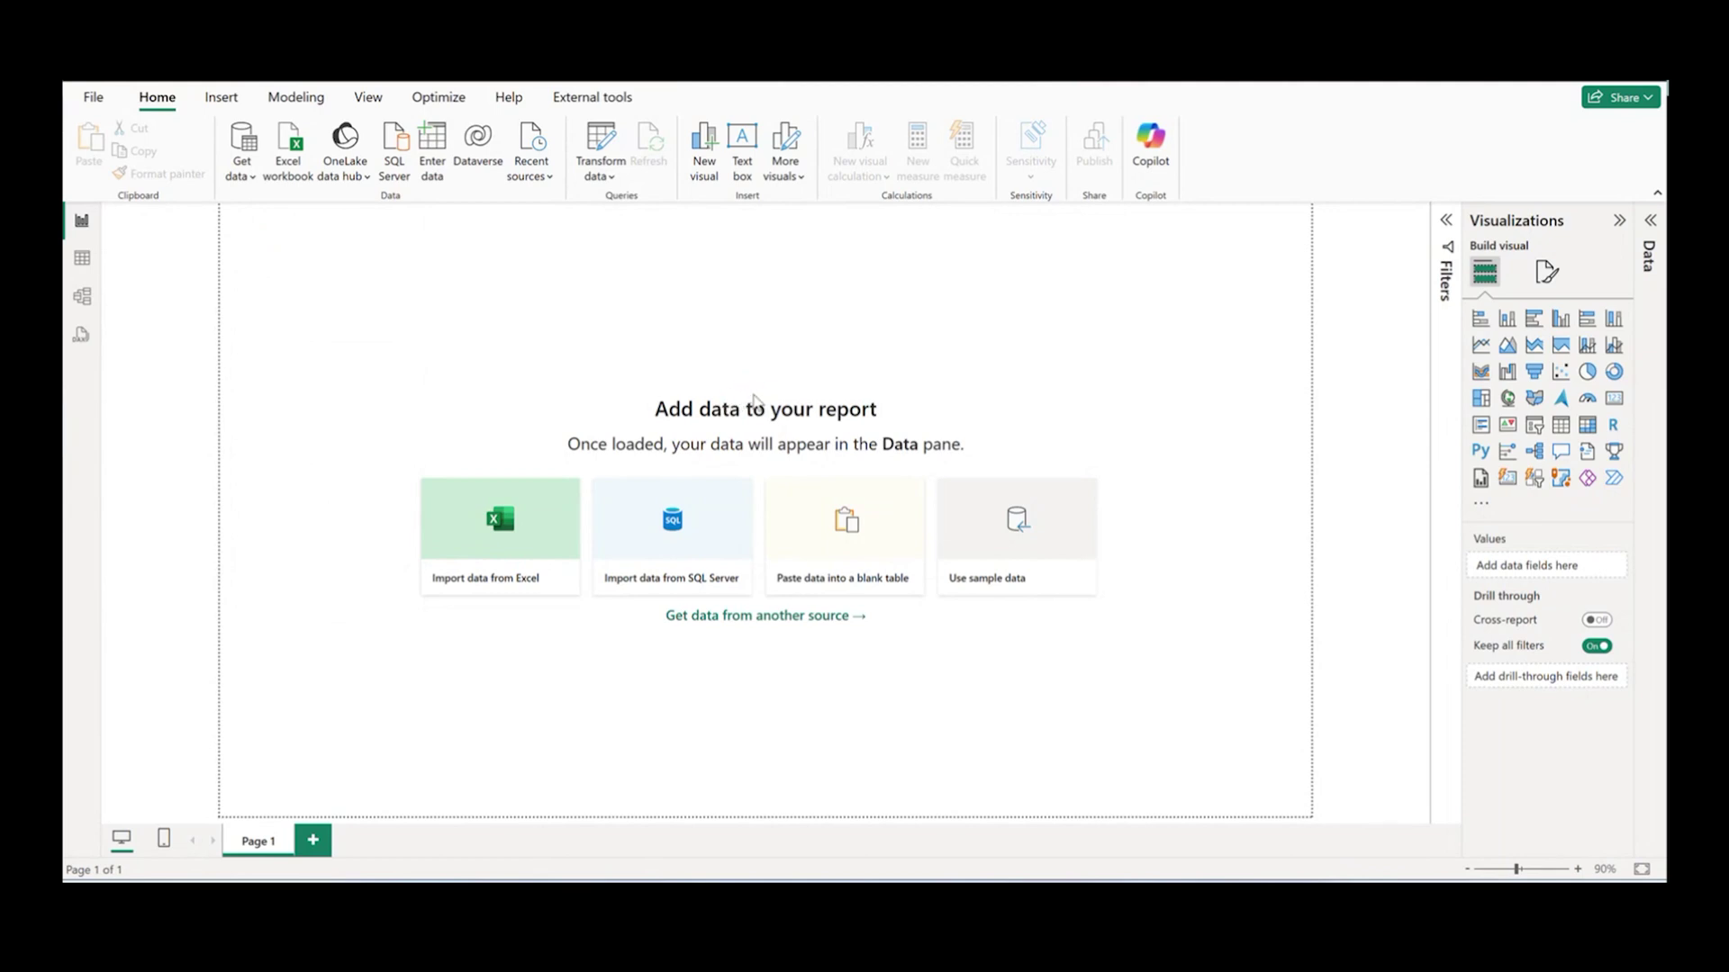
pyautogui.rightClick(694, 396)
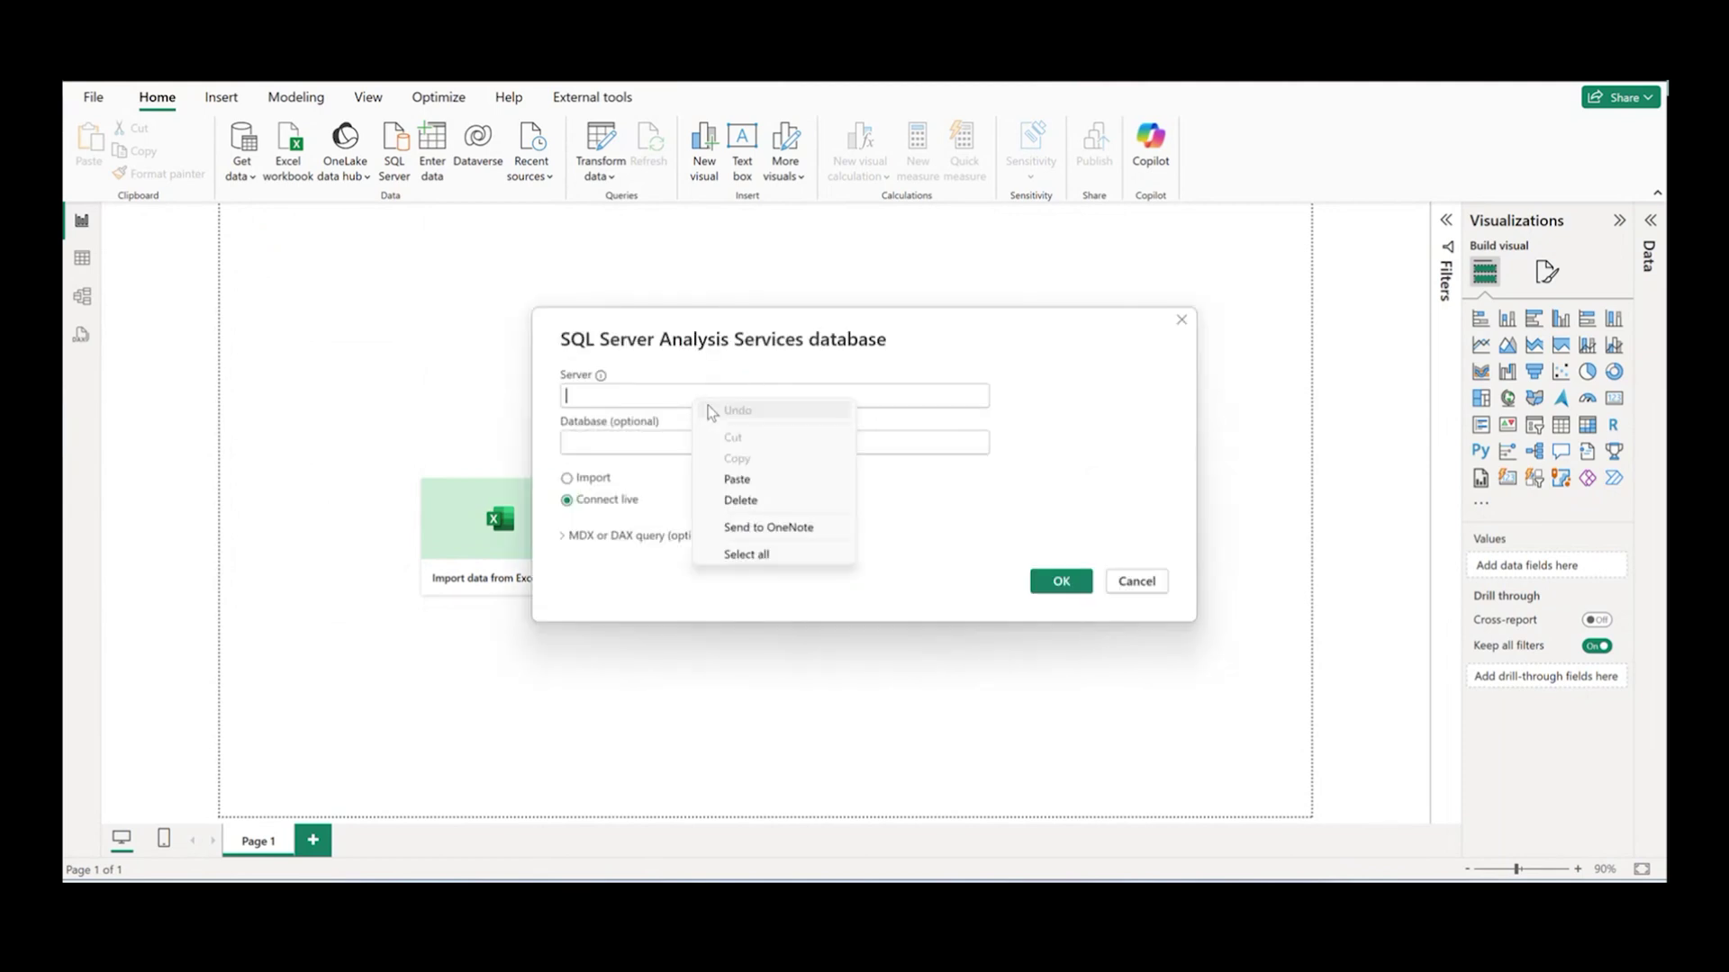
pyautogui.click(737, 479)
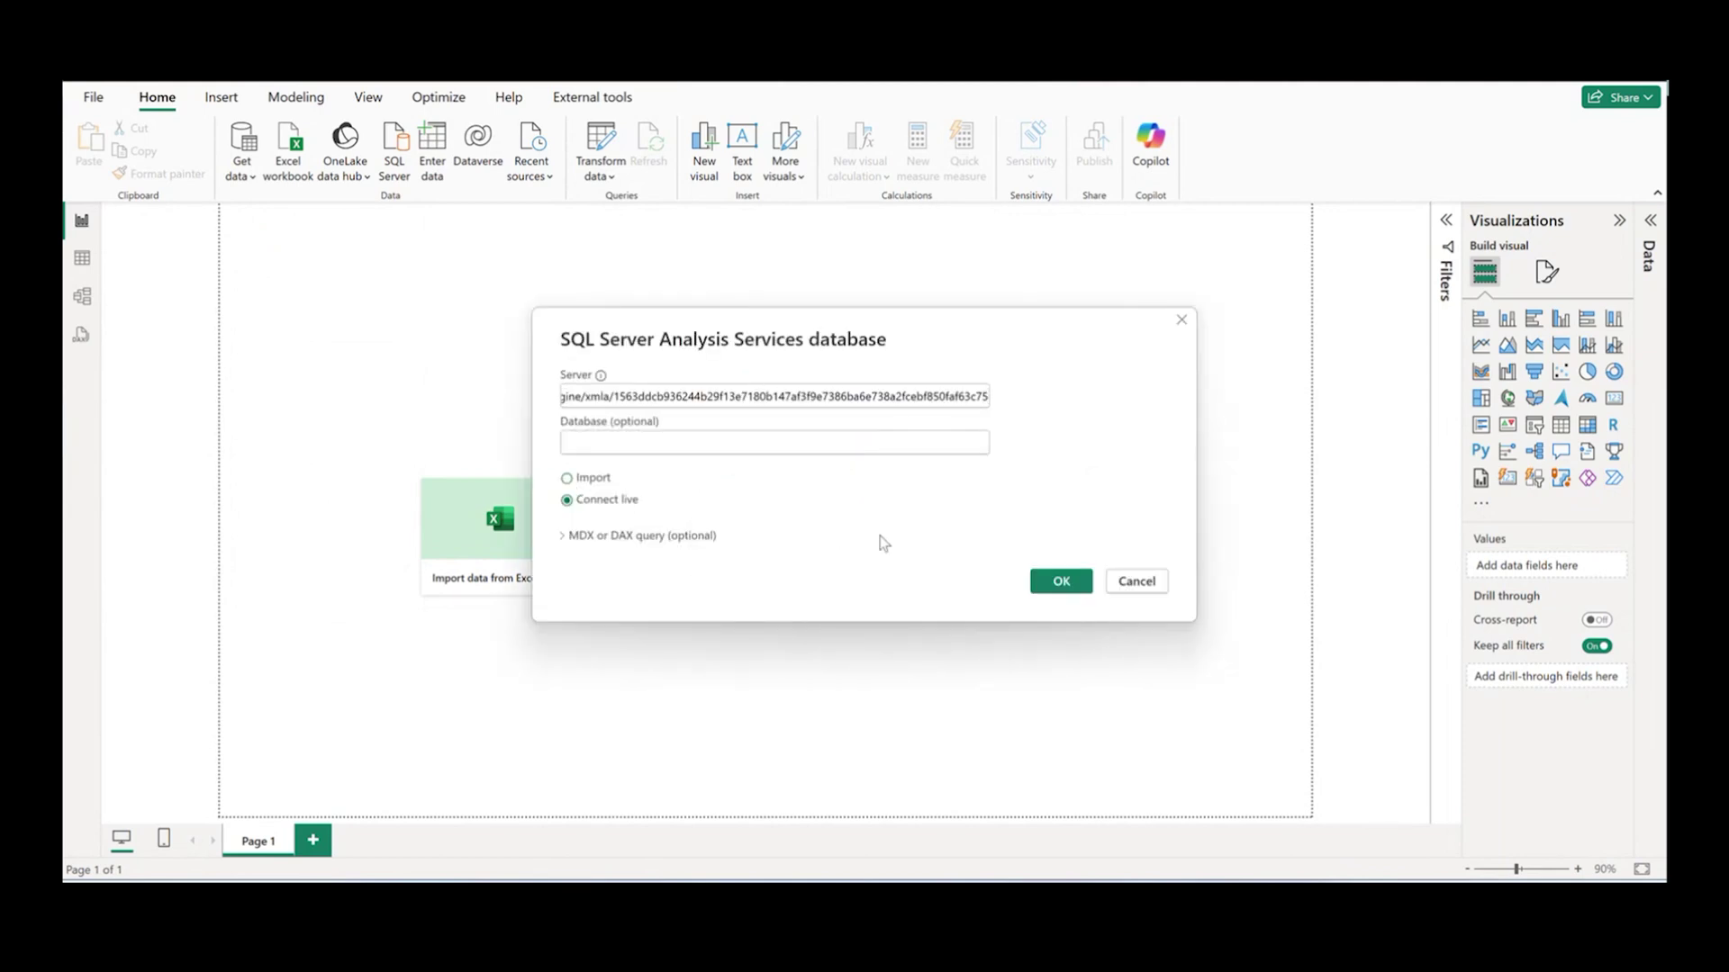
pyautogui.click(1046, 579)
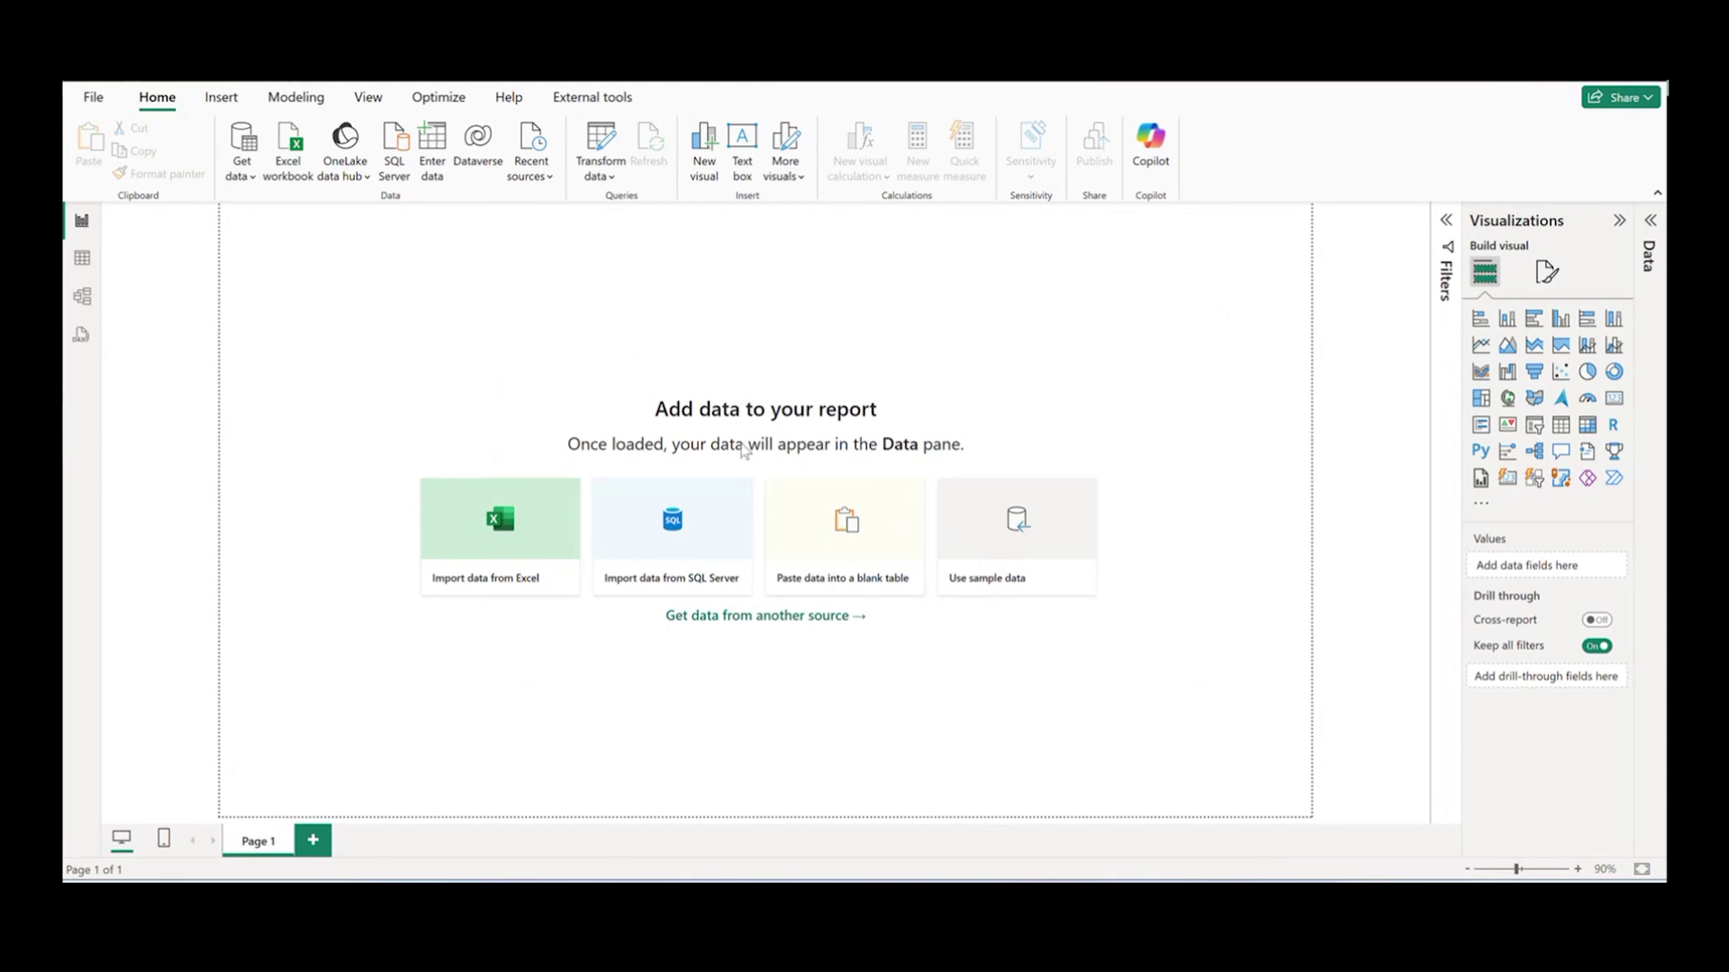
pyautogui.click(491, 311)
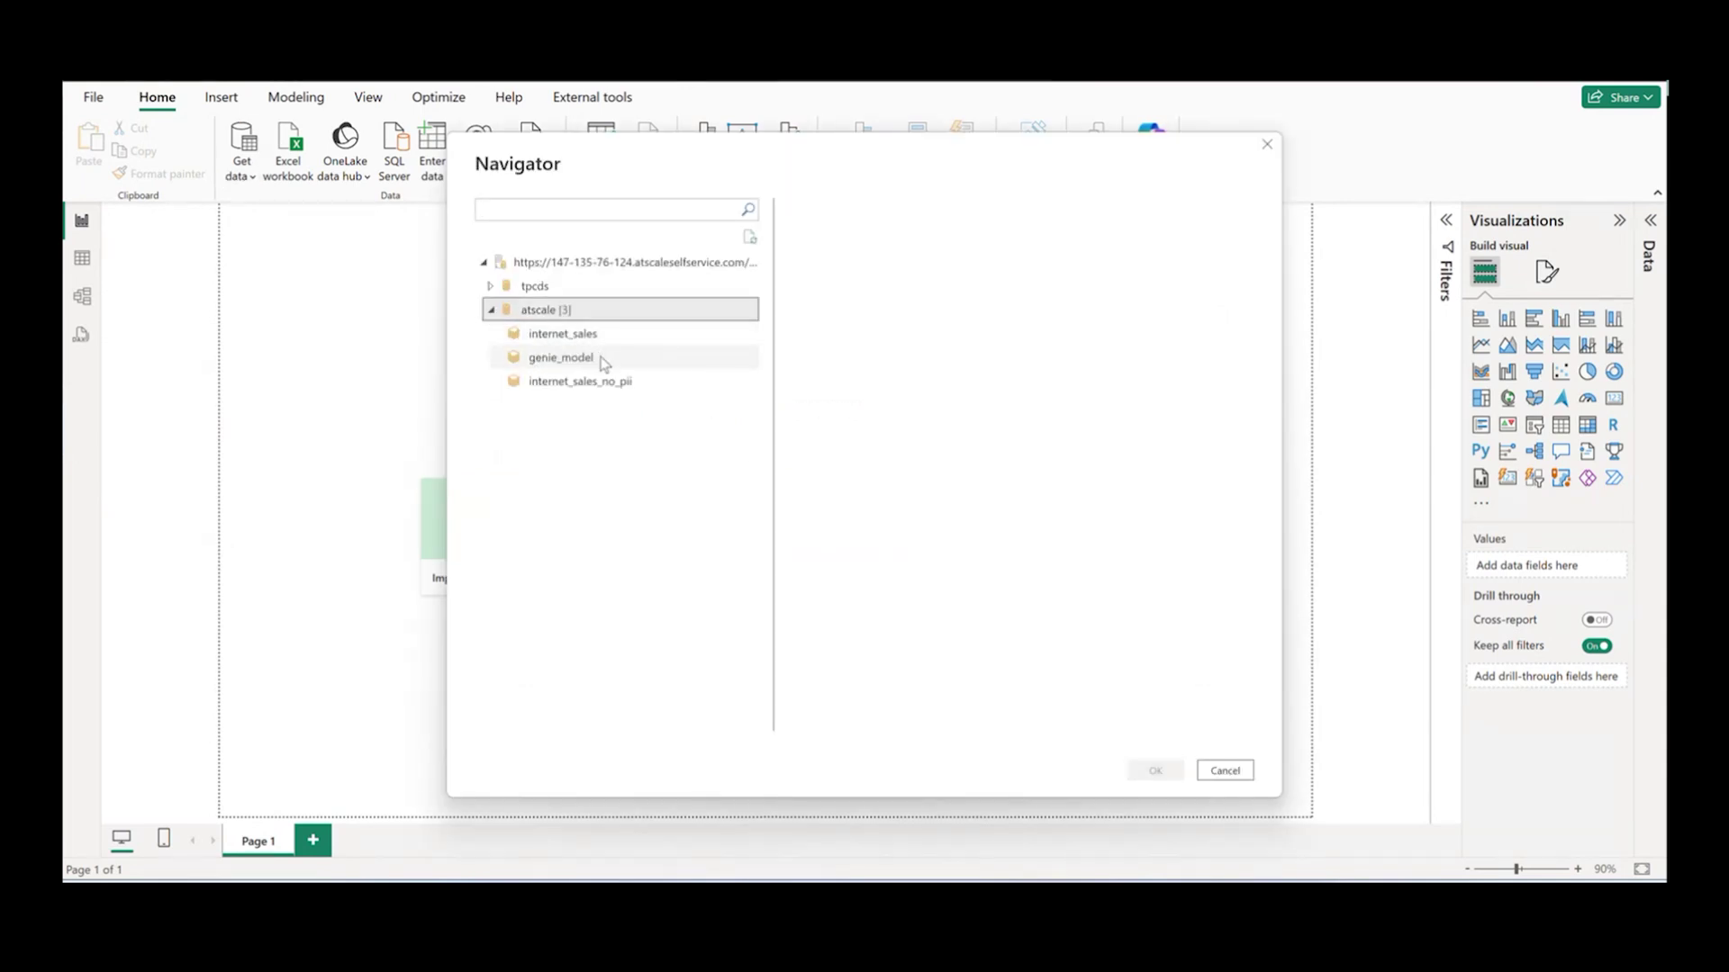
# Step: Select genie_model in Navigator and load it as a live connection
pyautogui.click(581, 363)
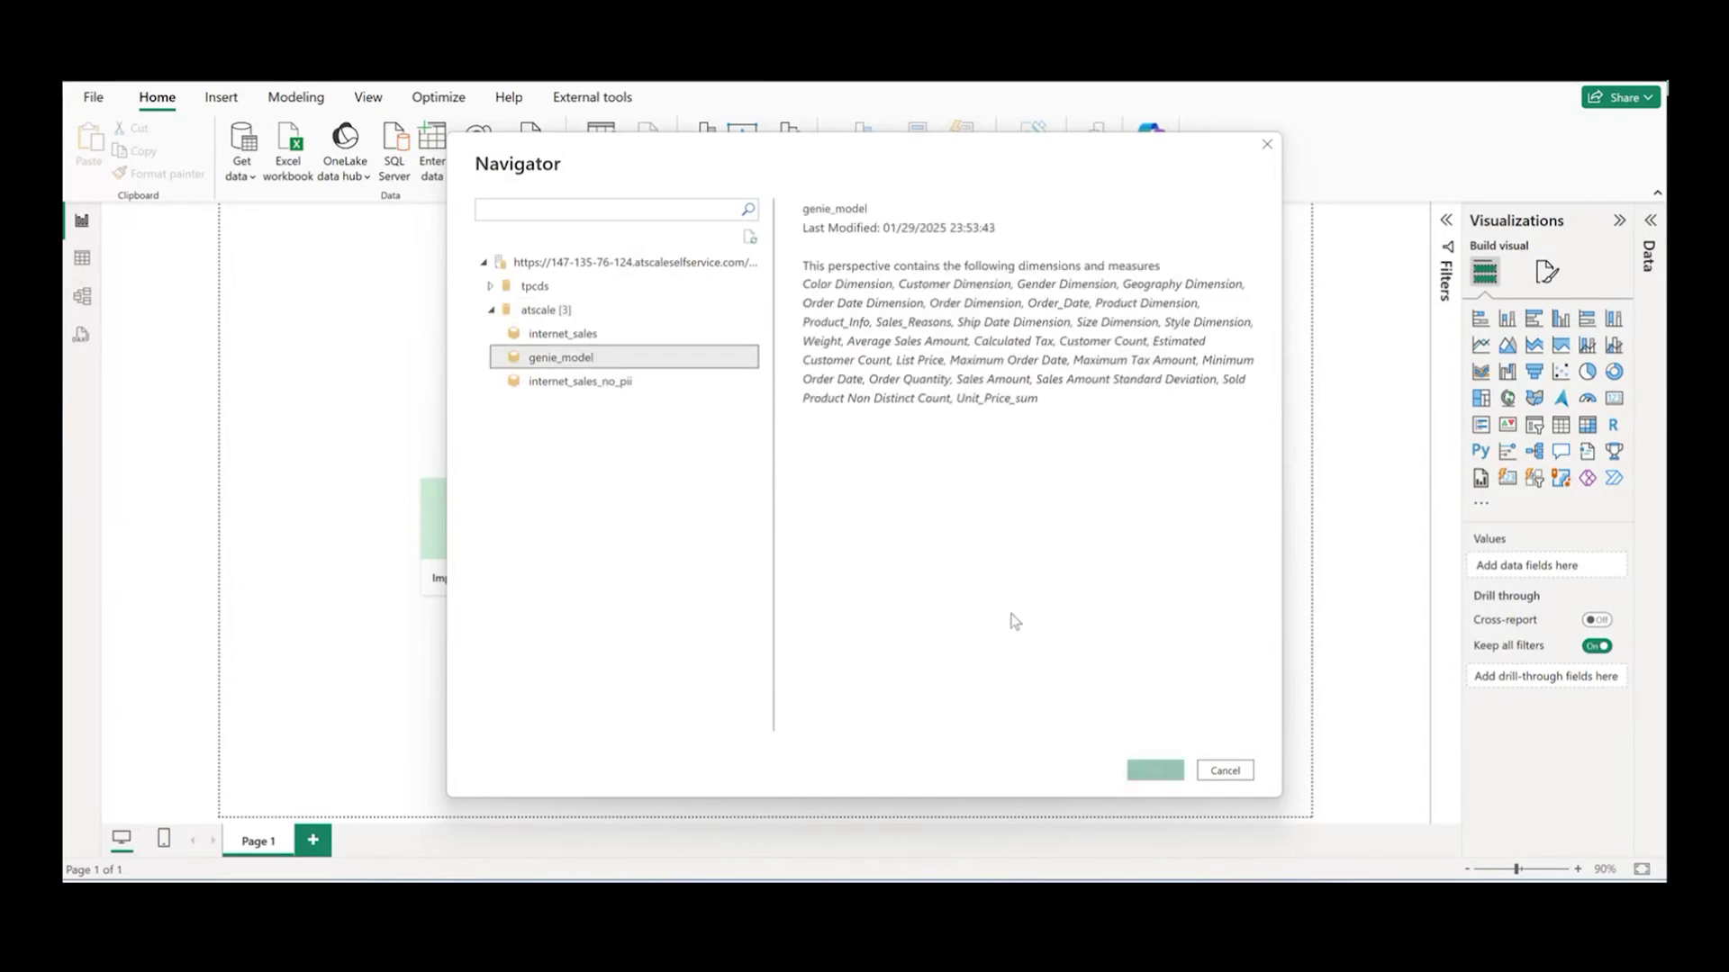
pyautogui.click(1149, 765)
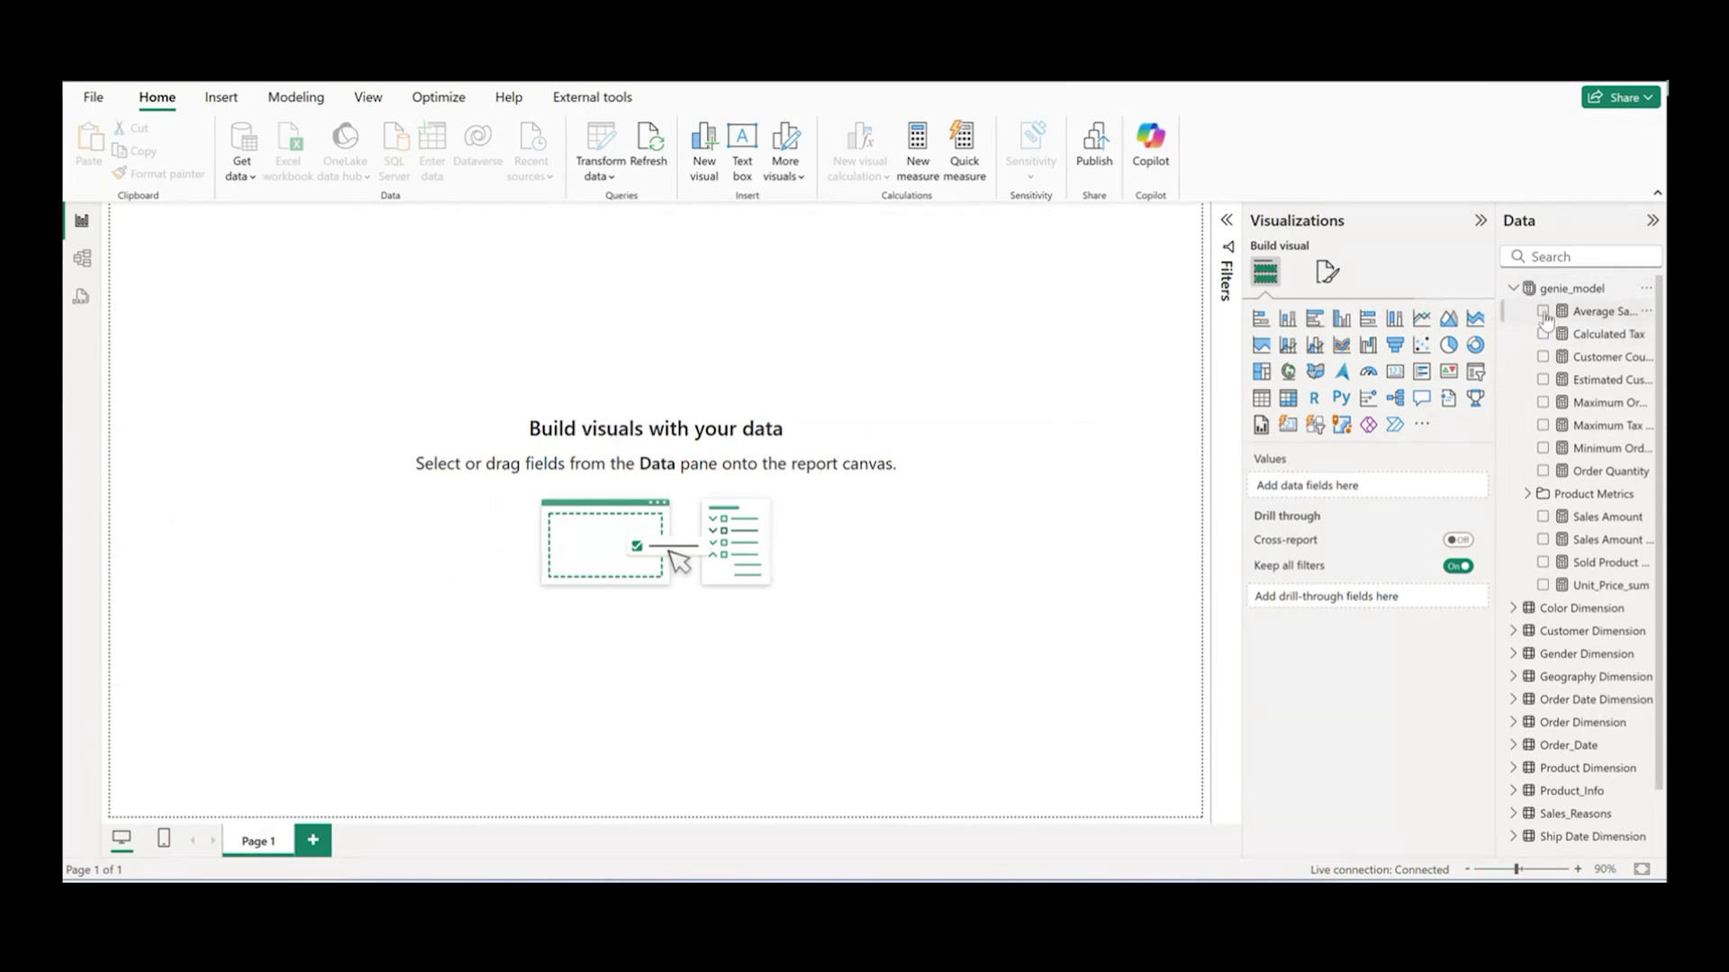
# Step: Chart Average Sales Amount by the Country, State, City hierarchy in Focus mode, then view the model
pyautogui.click(1543, 311)
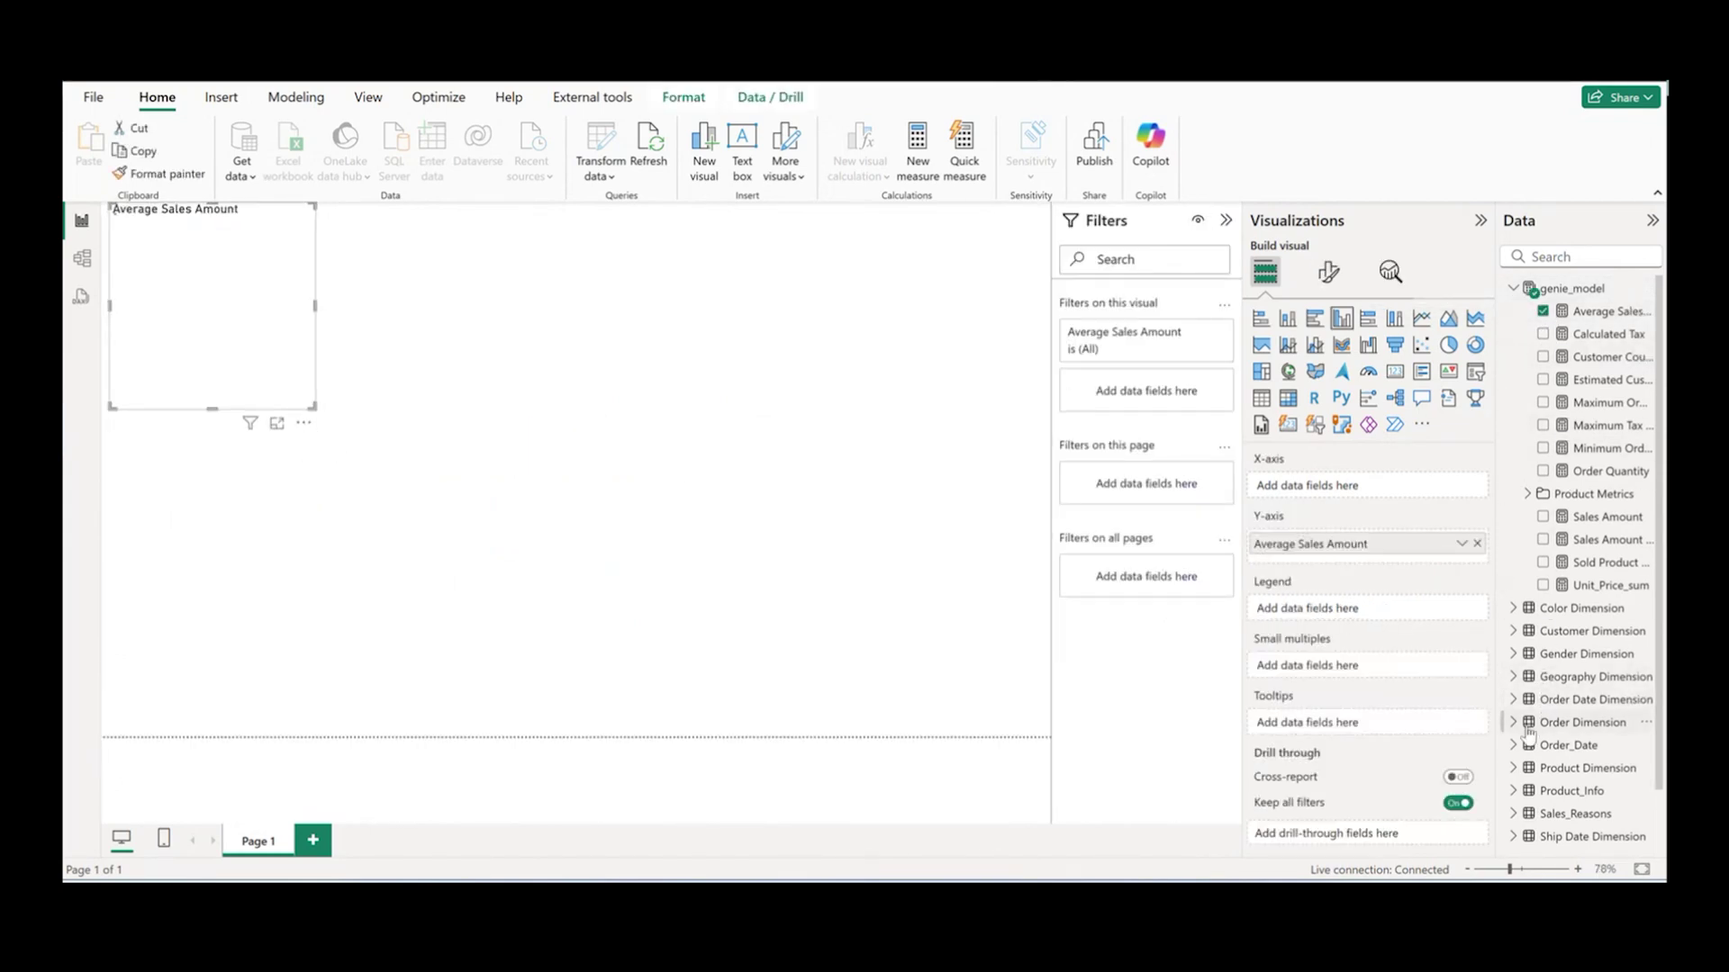
pyautogui.click(1515, 678)
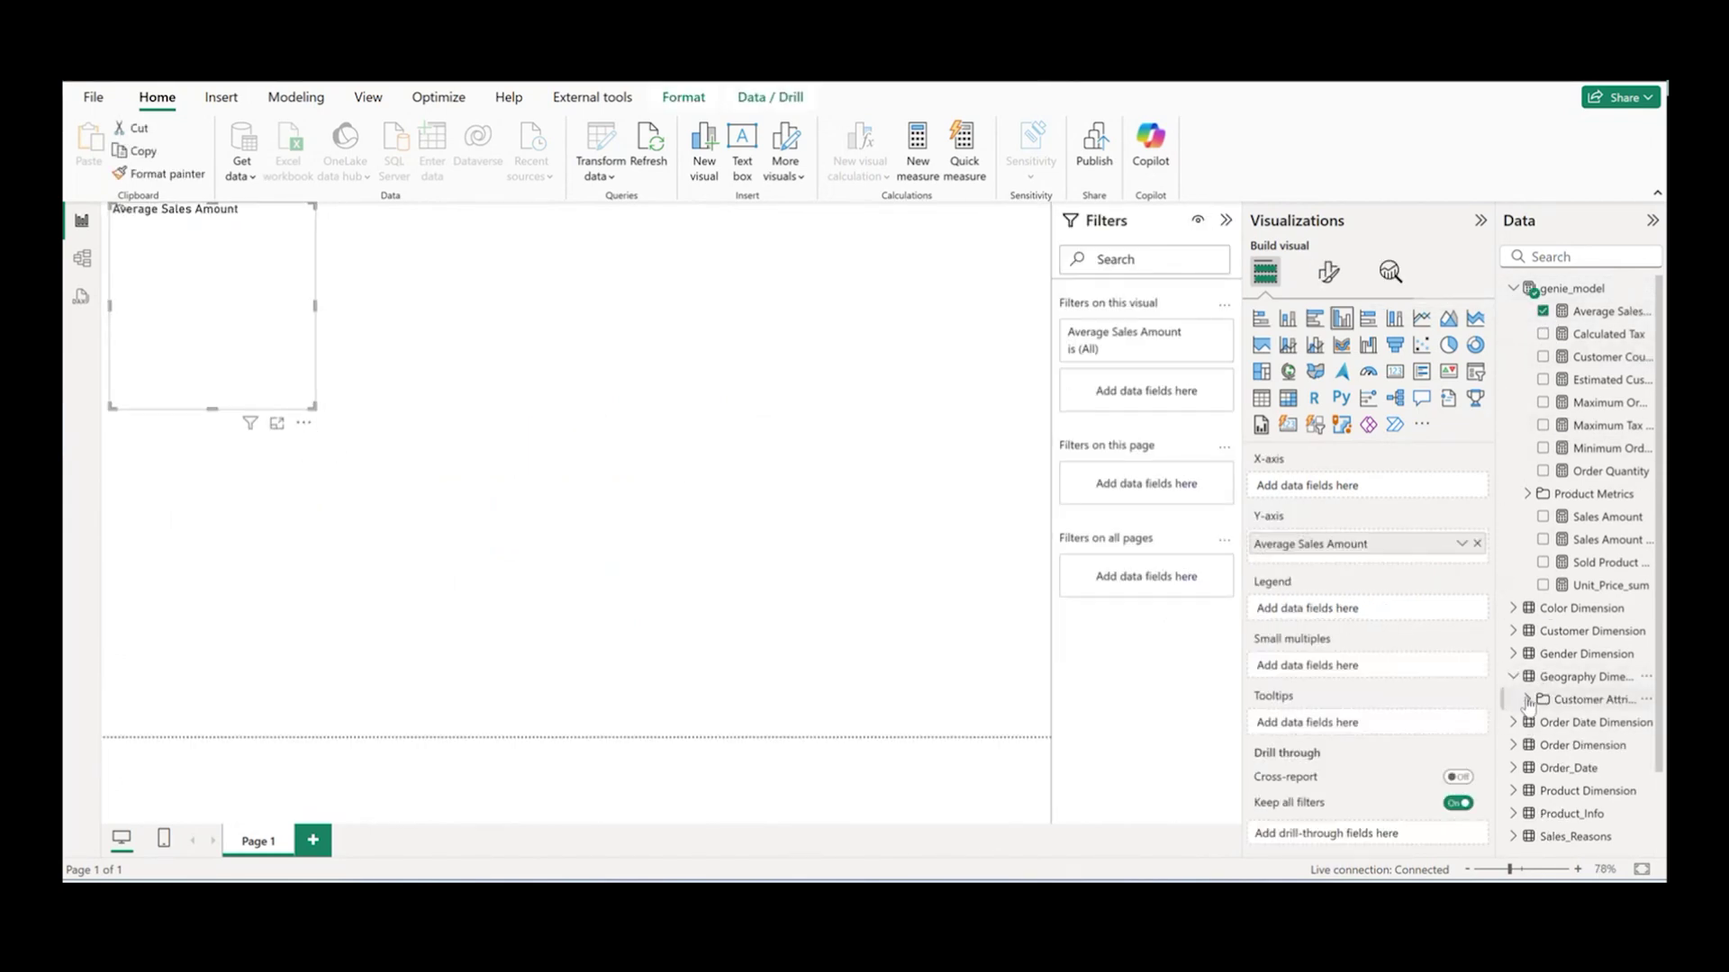
pyautogui.click(1527, 701)
pyautogui.click(1557, 747)
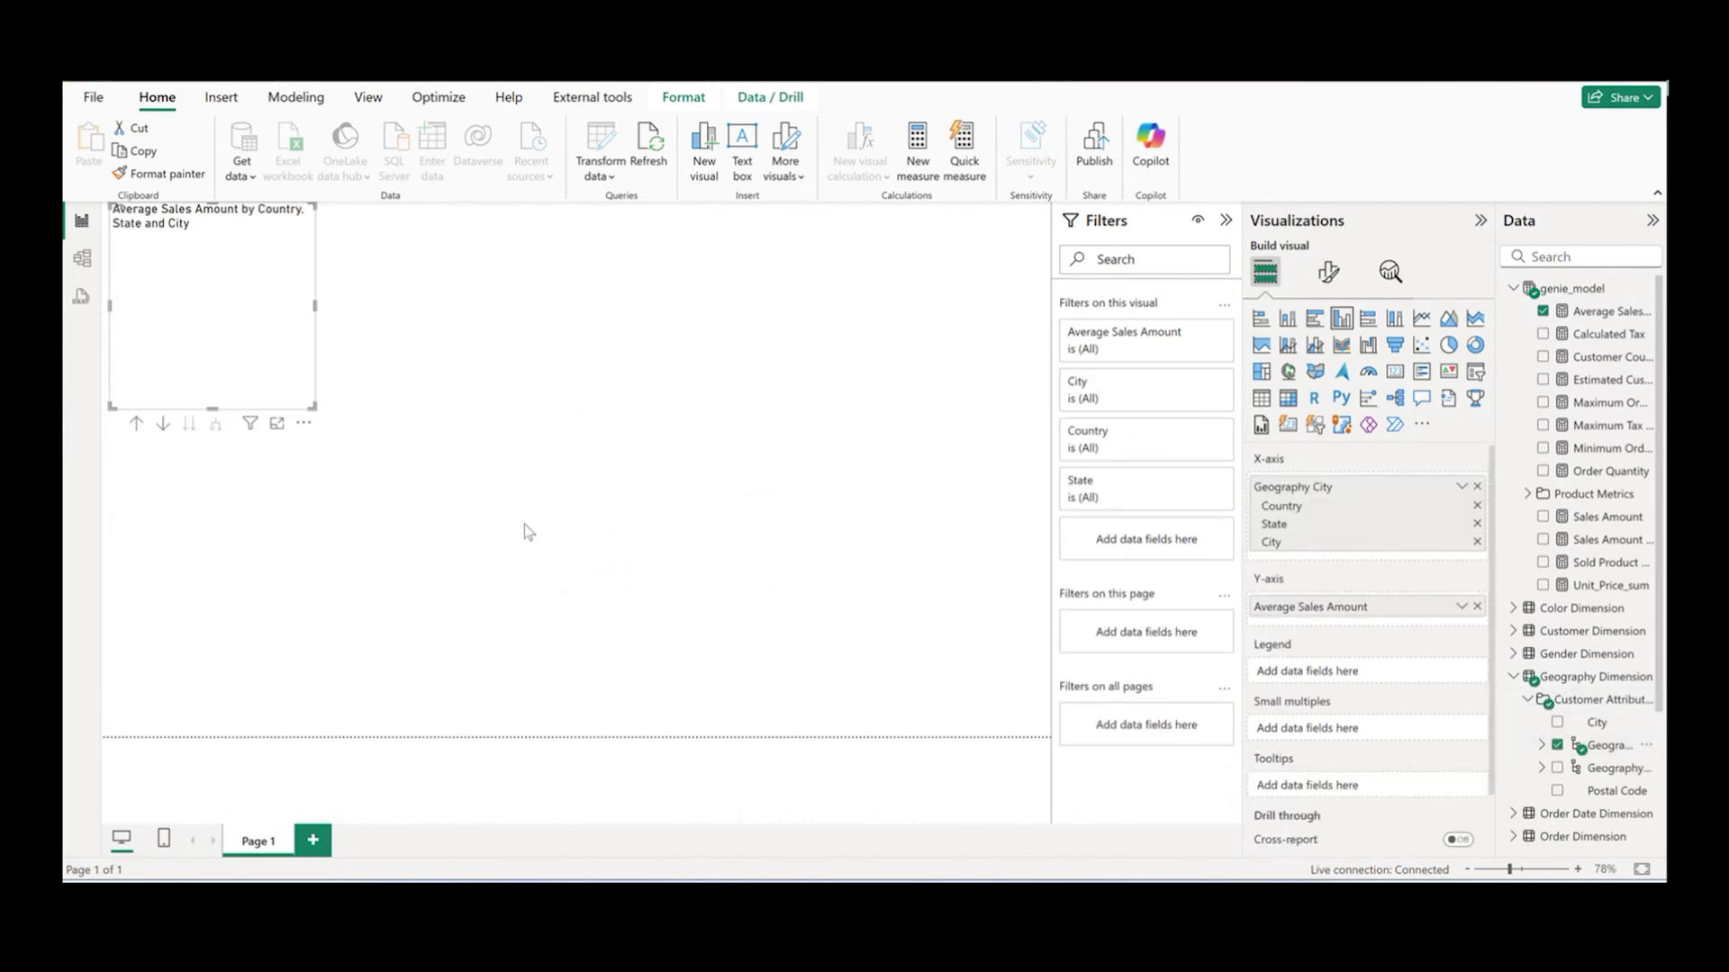
pyautogui.click(277, 424)
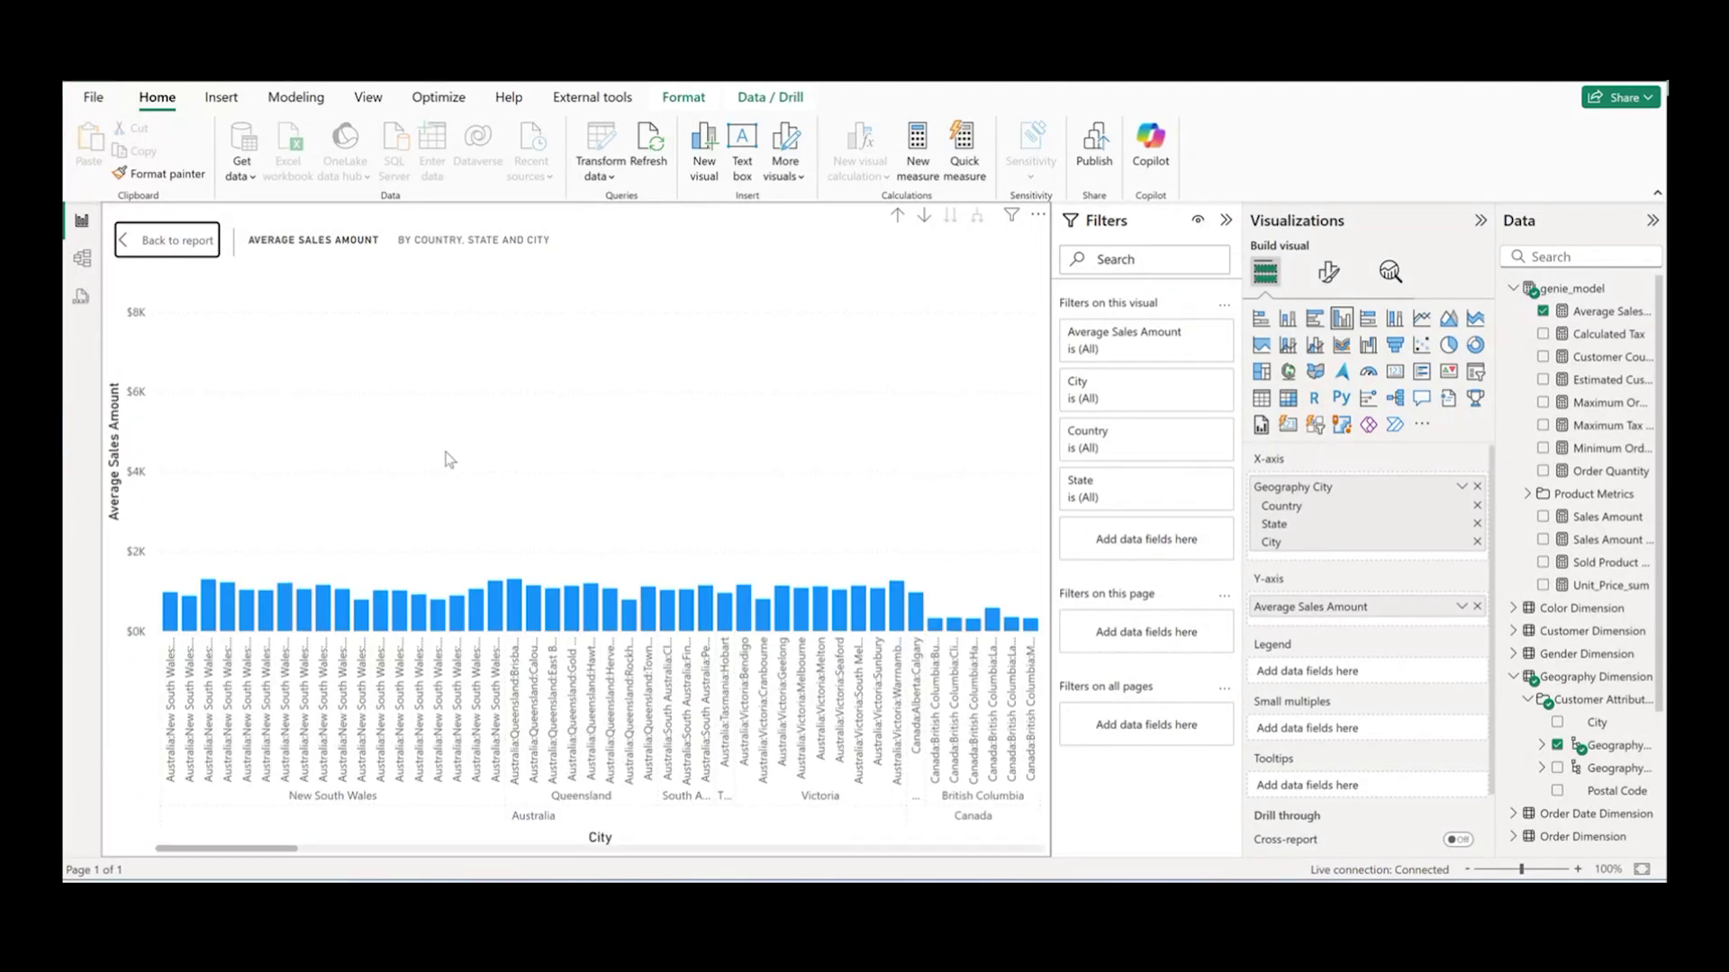
pyautogui.click(81, 261)
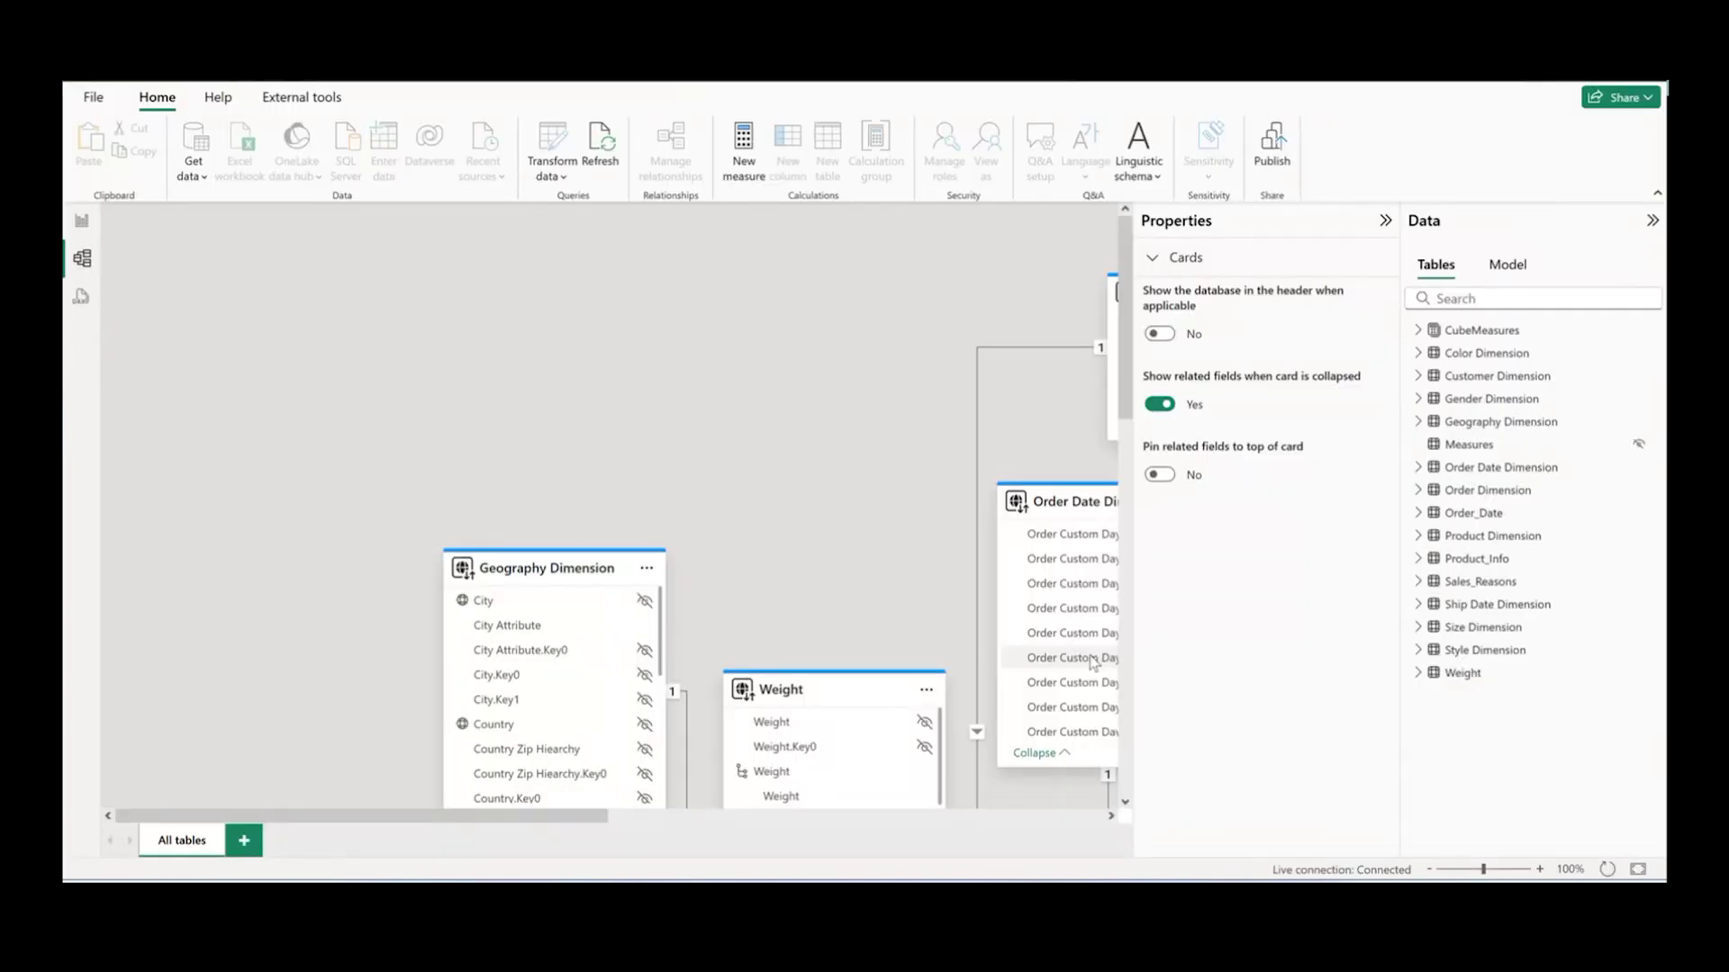
# Step: Zoom the model diagram out and back in to view every genie_model table
pyautogui.click(1486, 869)
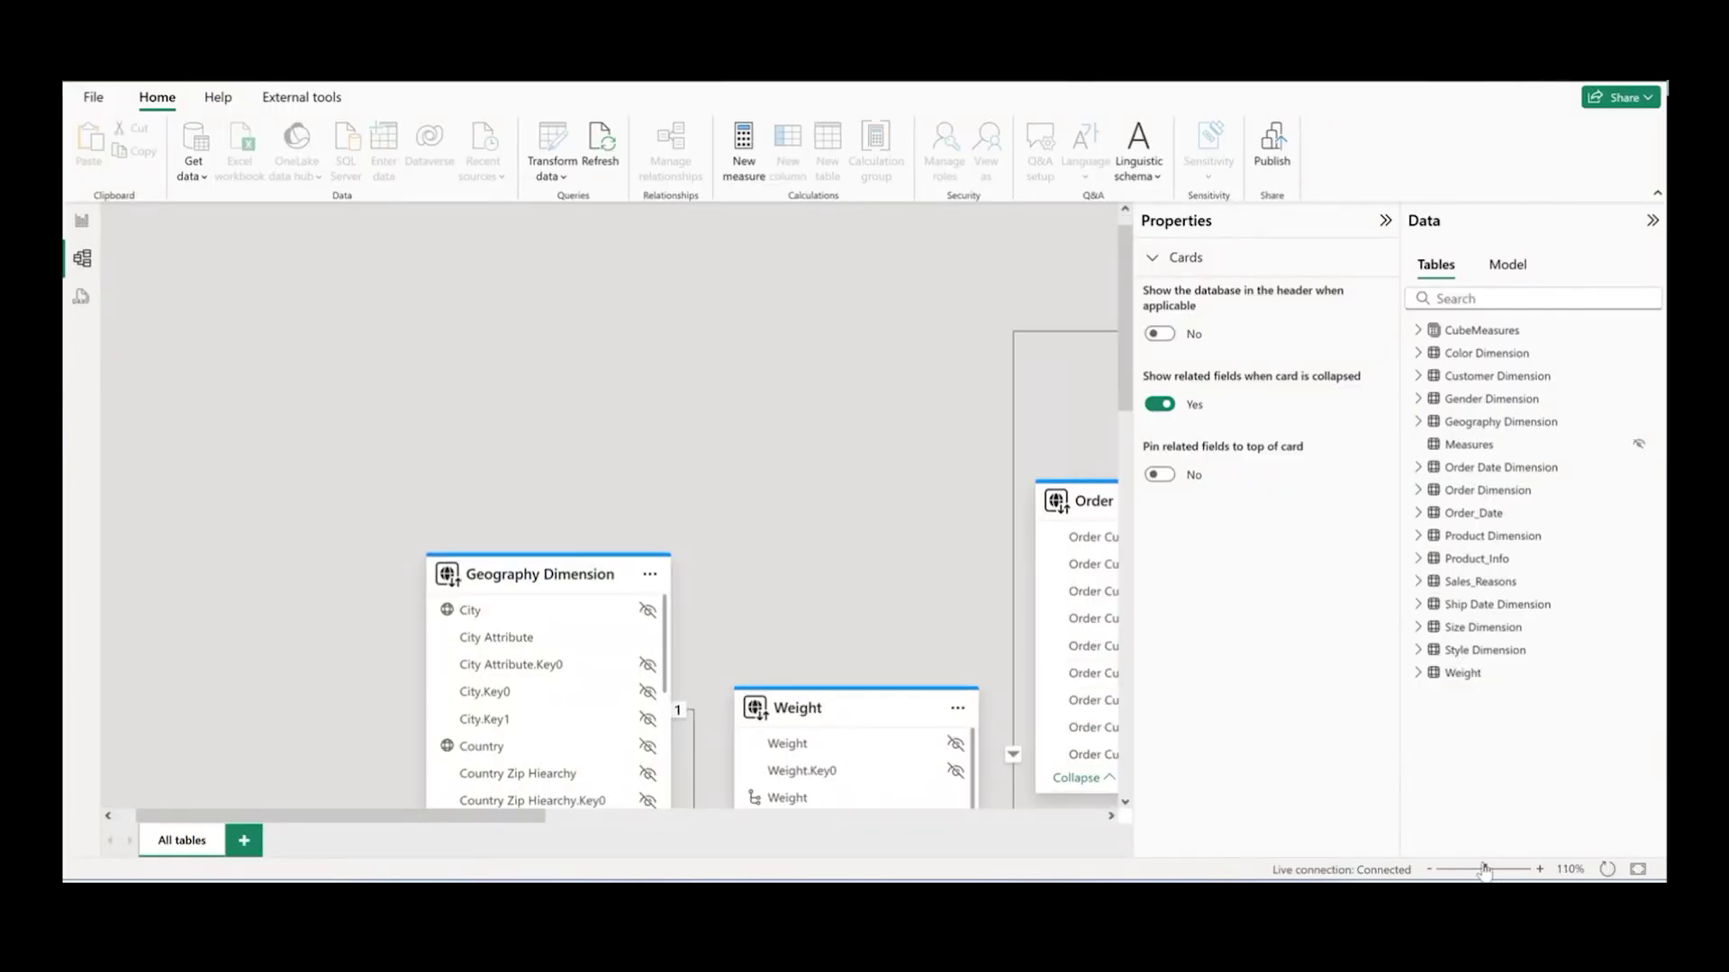
pyautogui.moveTo(1485, 870); pyautogui.dragTo(1460, 872)
pyautogui.click(1445, 870)
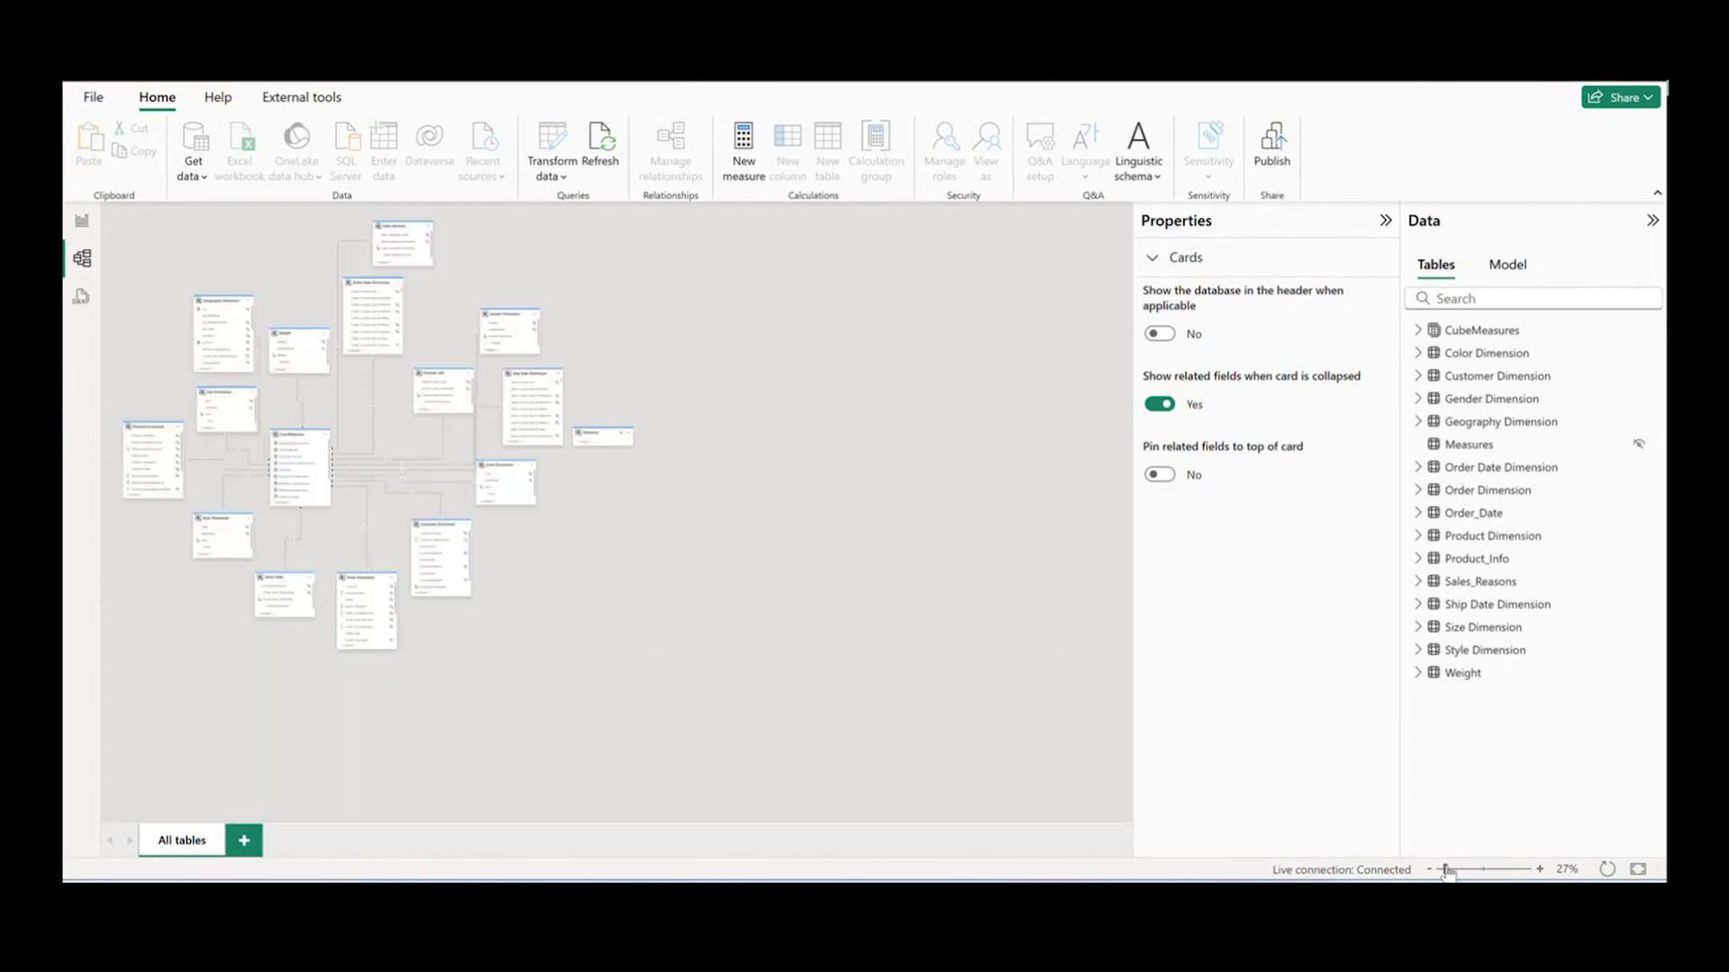
pyautogui.moveTo(1445, 871); pyautogui.dragTo(1451, 872)
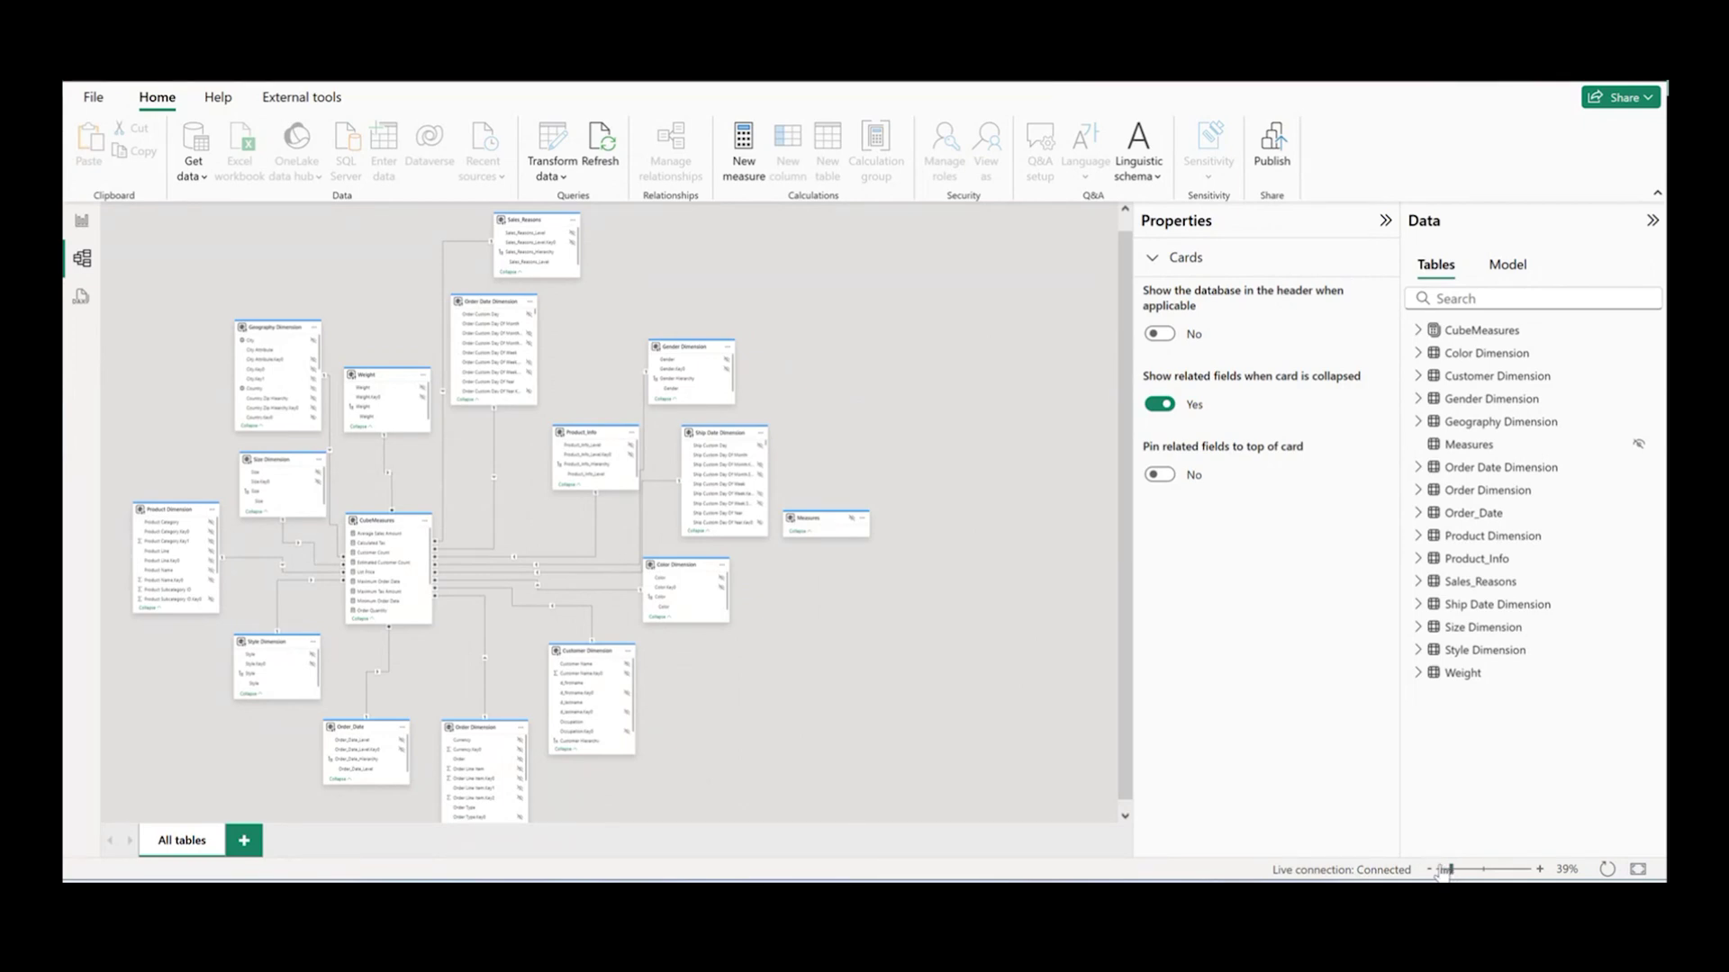
# Step: Create measure dave = [Order Quantity]*2 and add it to the Average Sales Amount chart
pyautogui.click(81, 220)
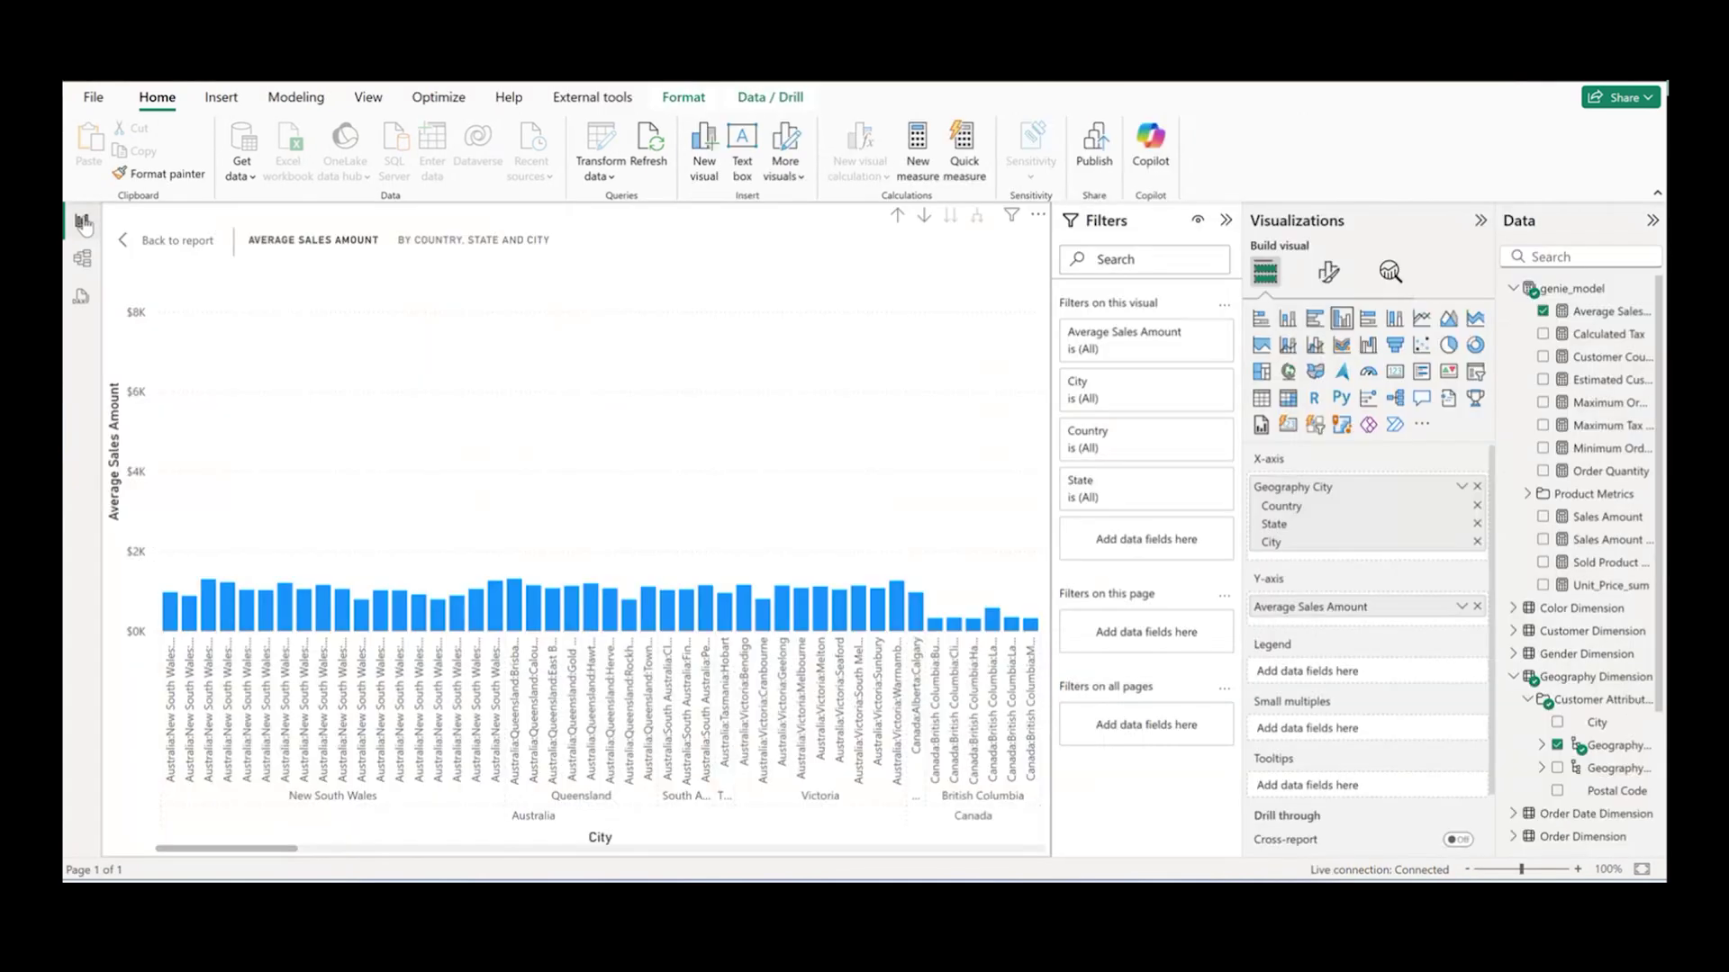
pyautogui.click(915, 173)
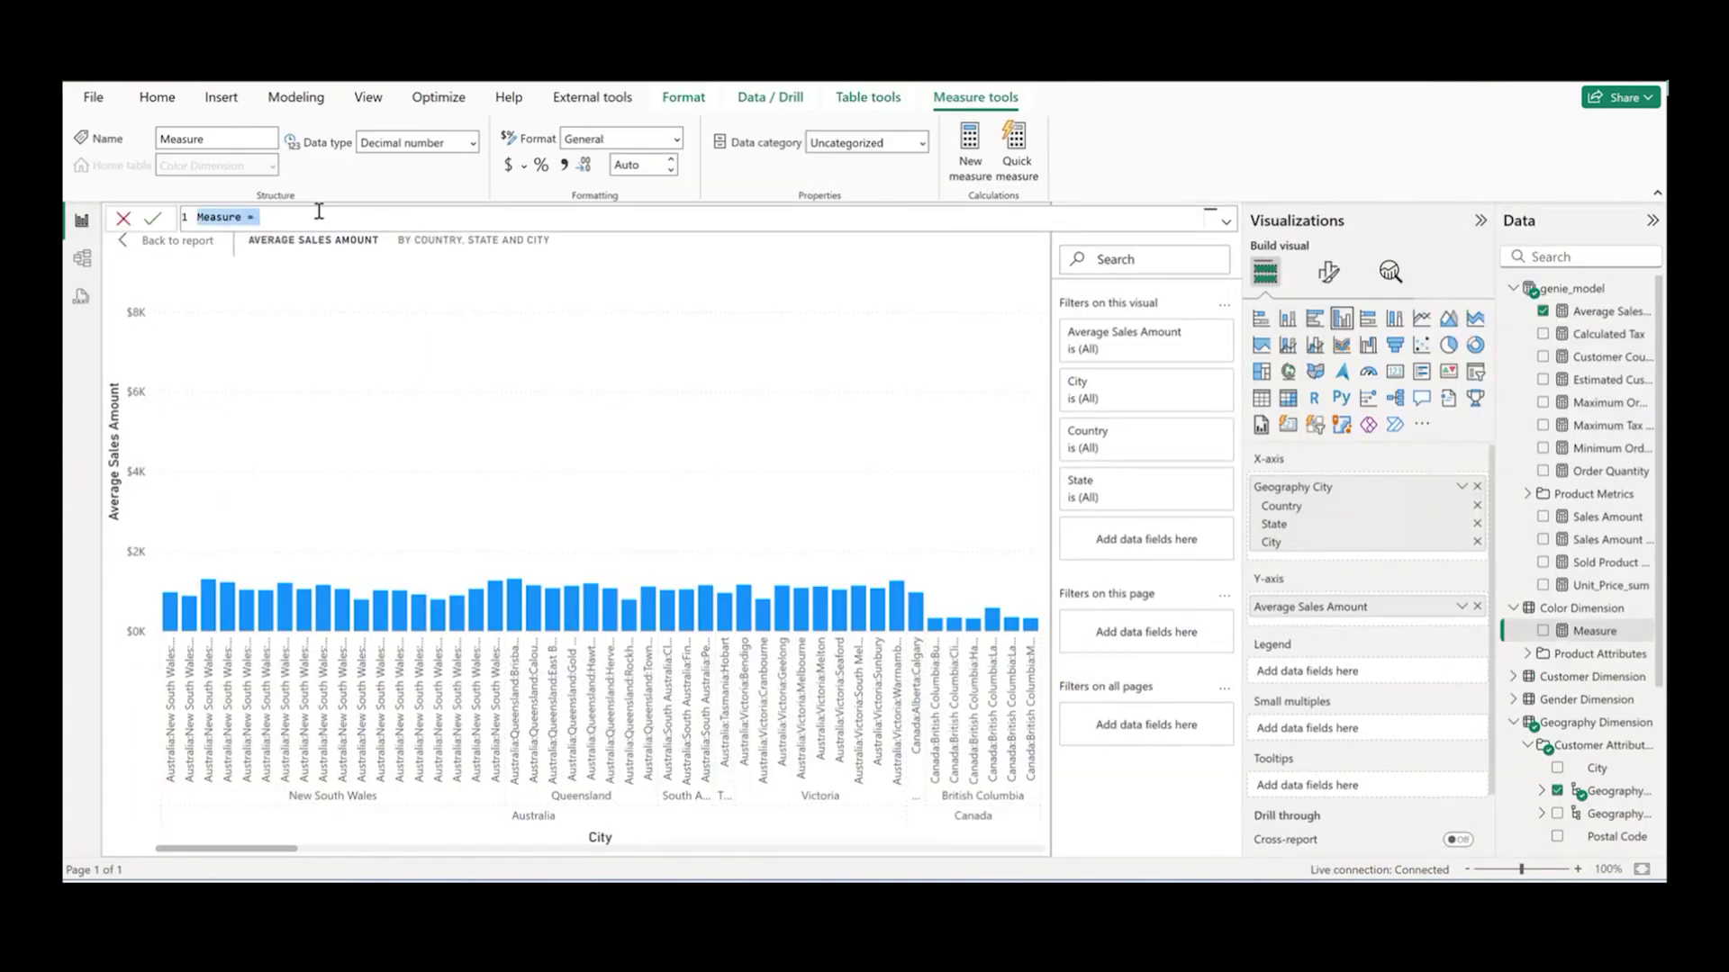
pyautogui.doubleClick(227, 216)
pyautogui.write('dave = ')
pyautogui.write('[Order')
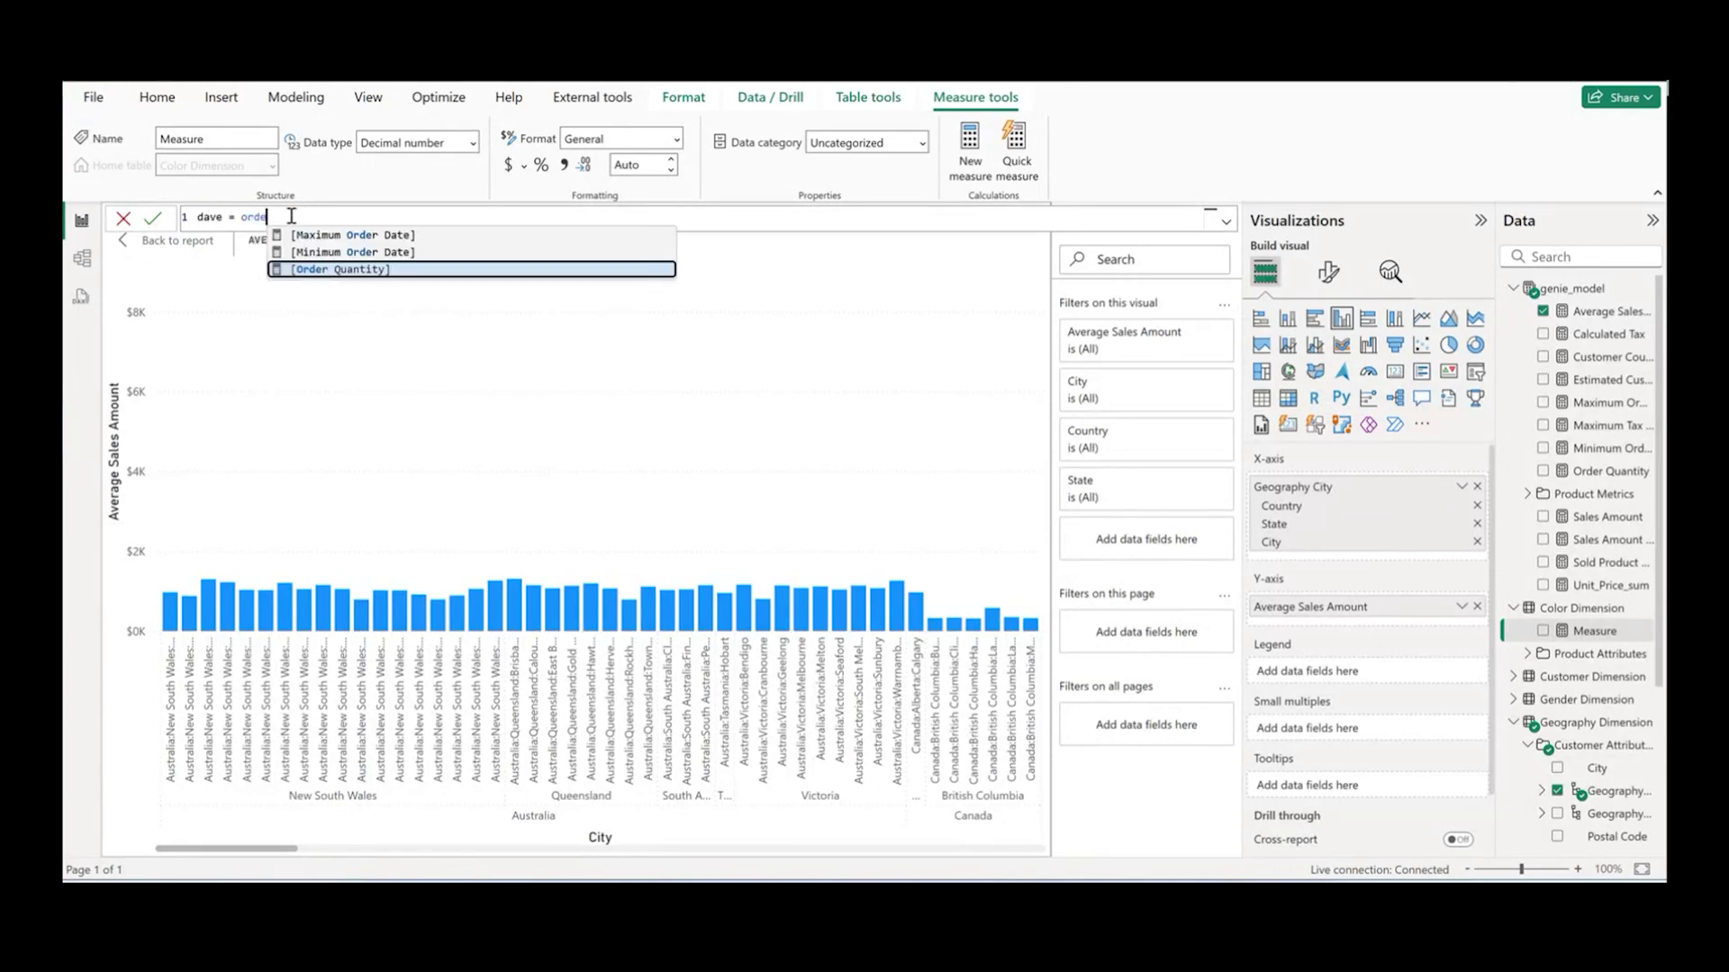
pyautogui.click(318, 270)
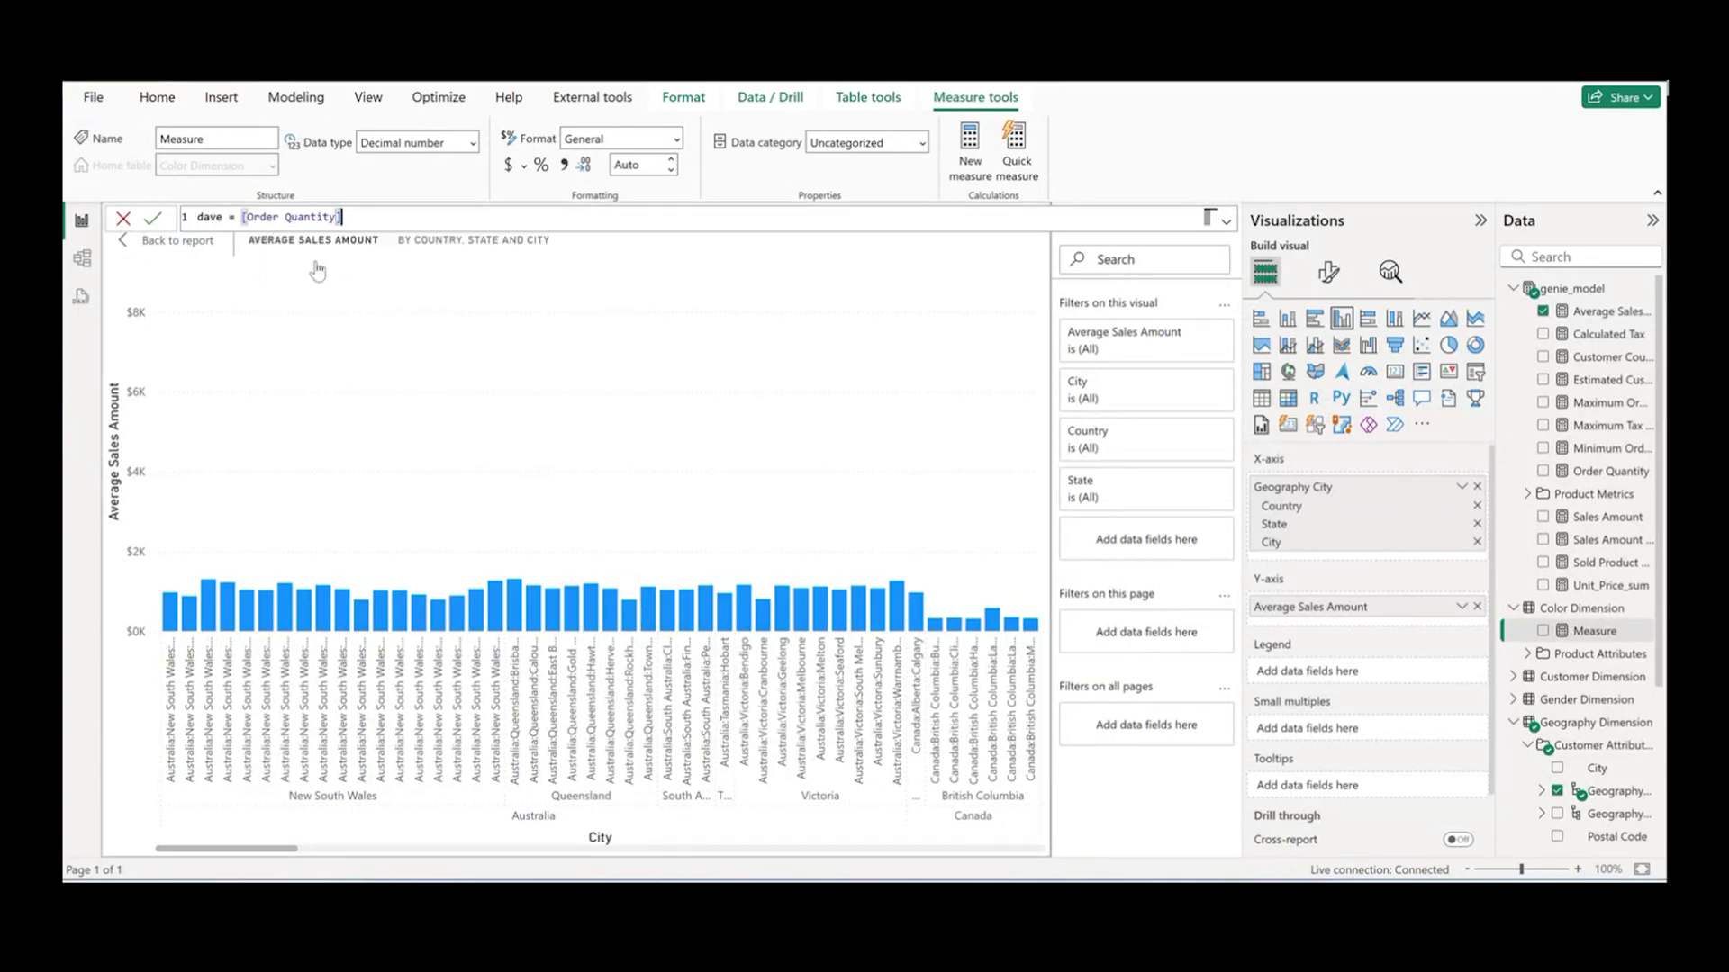
pyautogui.write('*2')
pyautogui.press('Return')
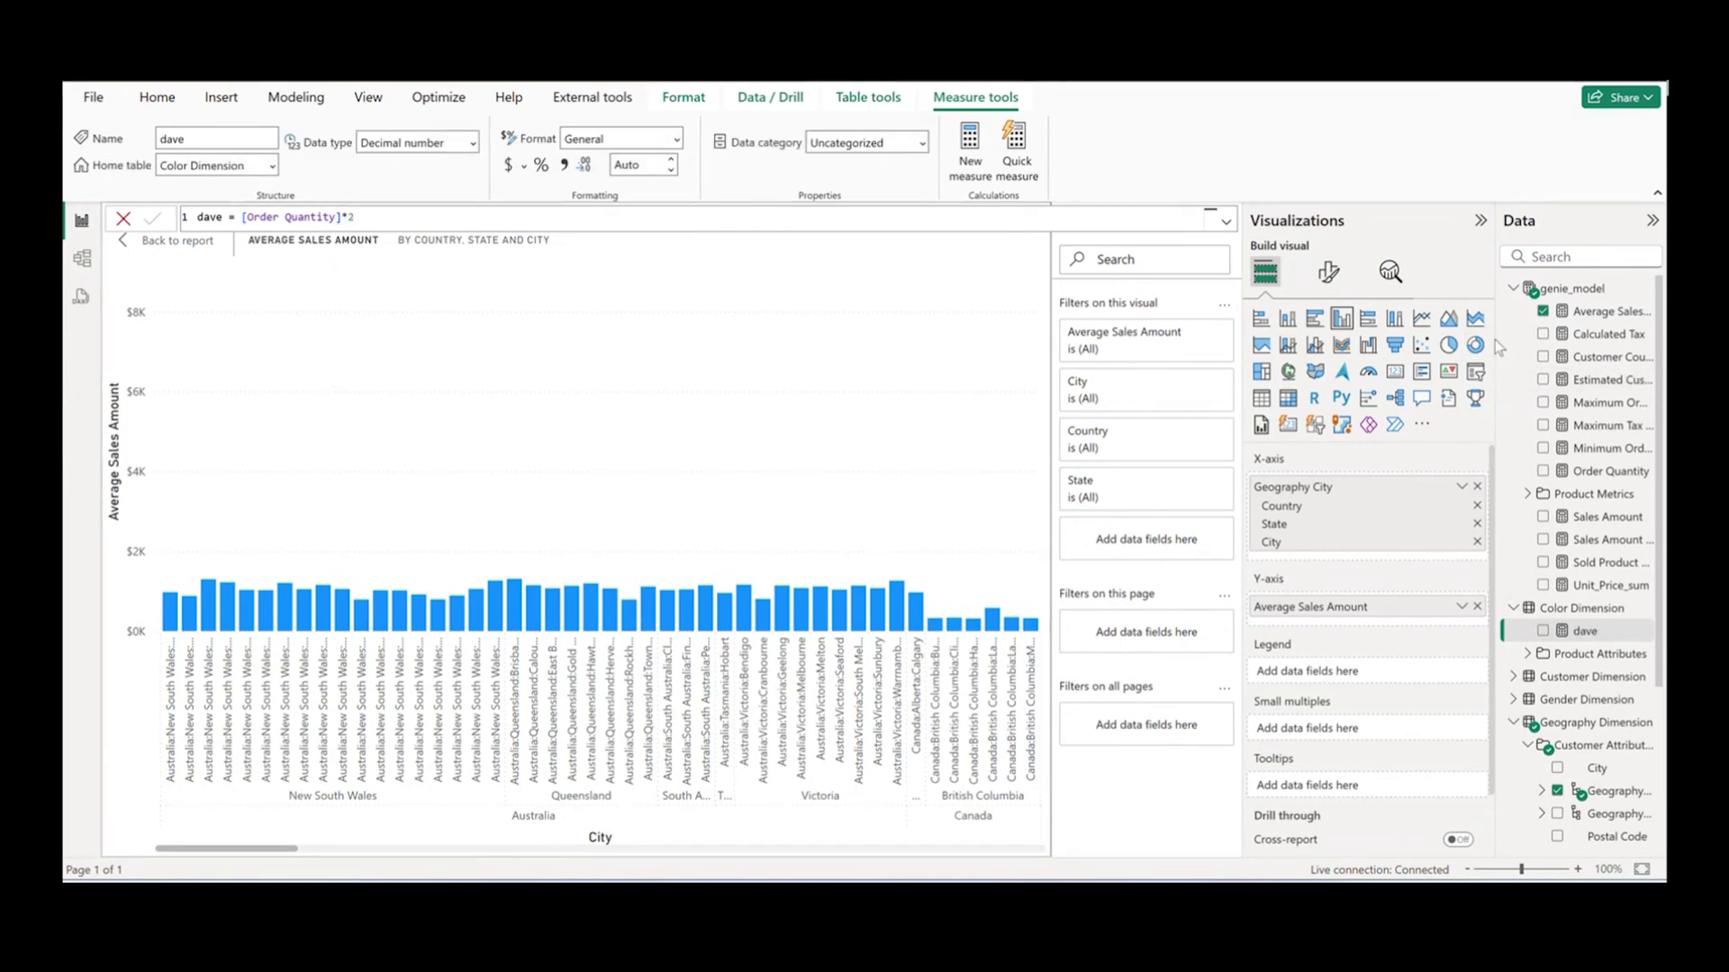
pyautogui.click(1543, 630)
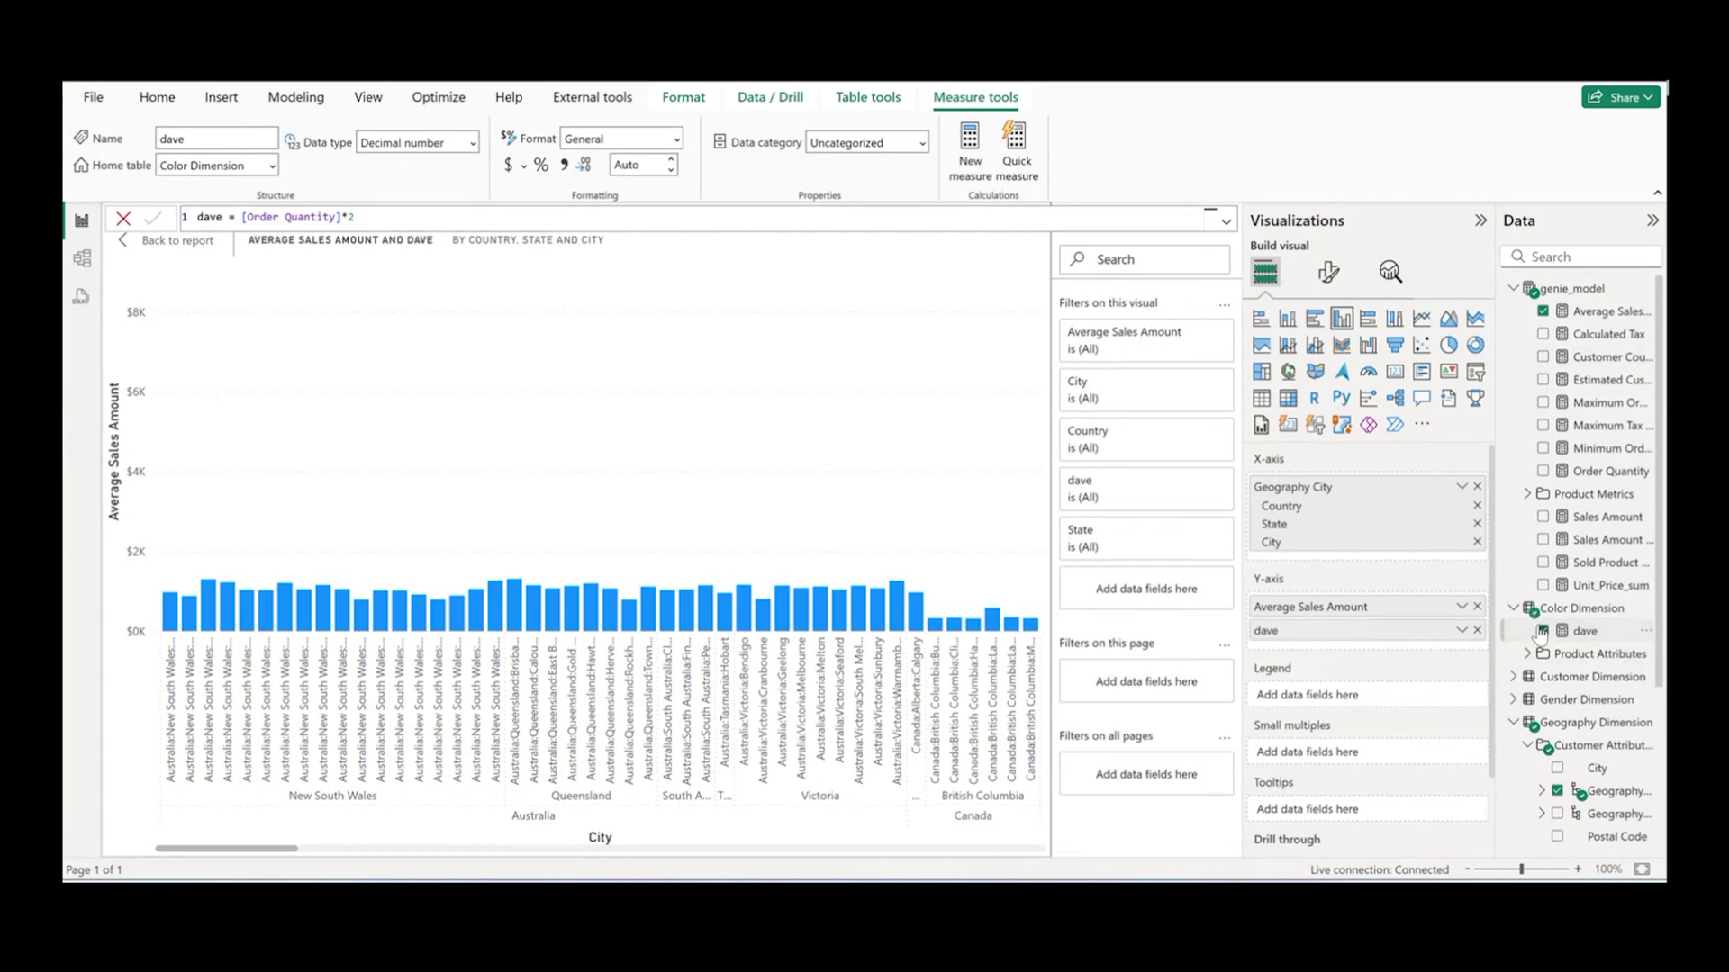